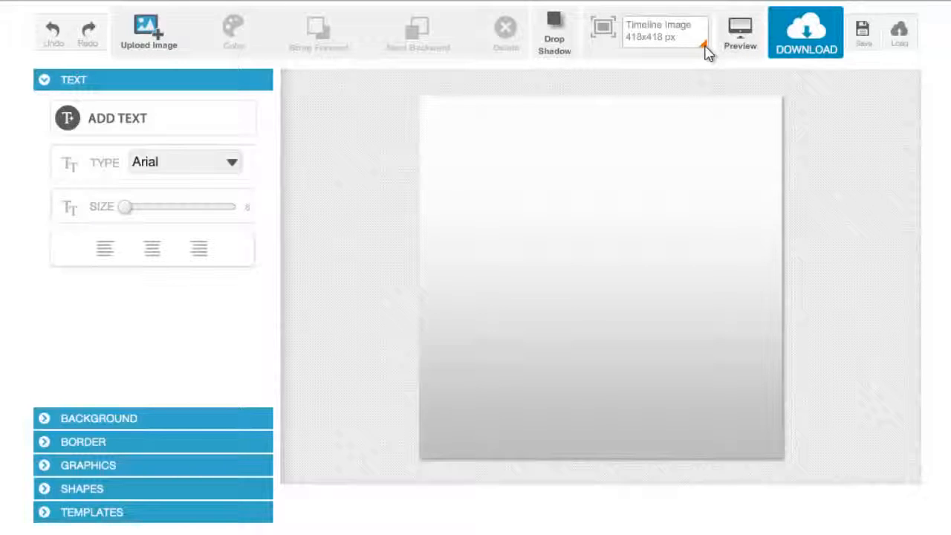
- Switch the canvas size preset to Page Tab Image 111x74 px, then to Engagement Ad 850x256 px
left_click(705, 47)
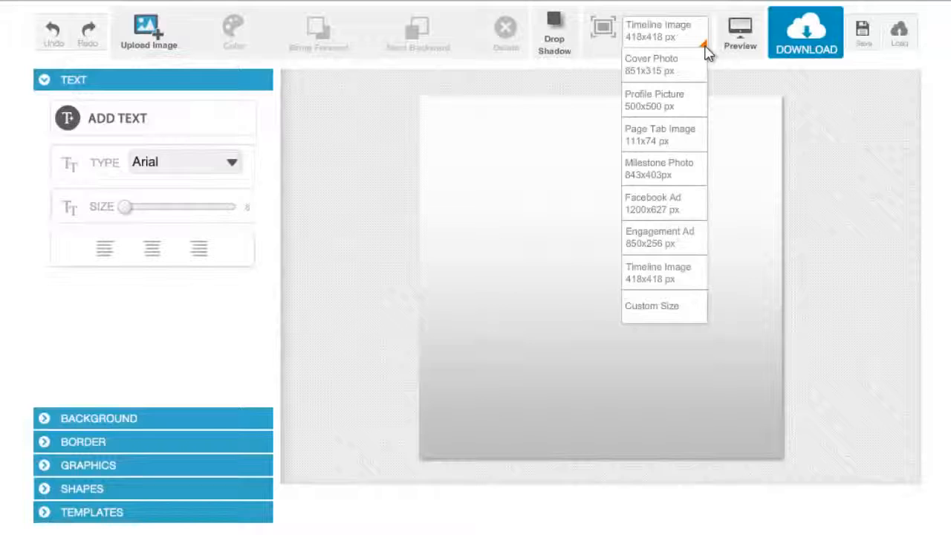
left_click(646, 136)
left_click(704, 46)
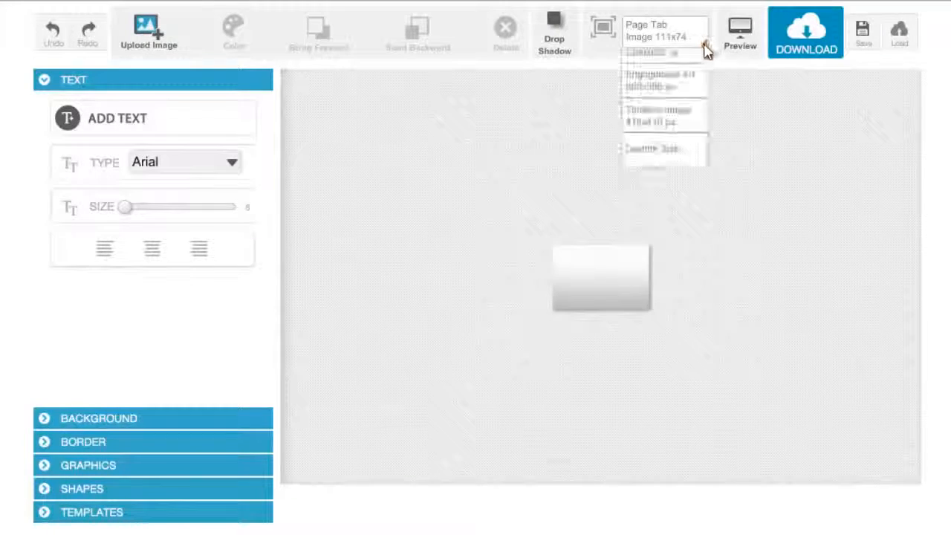
left_click(650, 239)
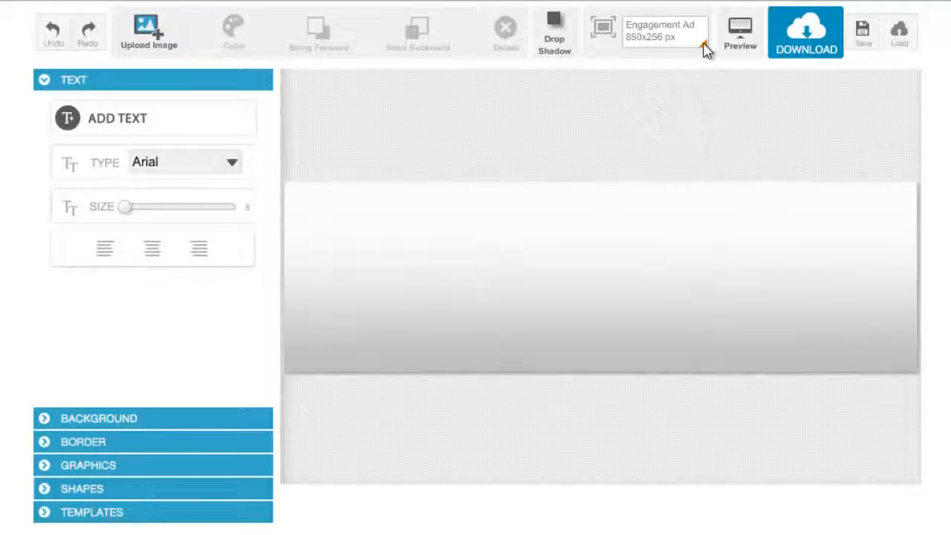
- Open the custom canvas size dialog and confirm 850 x 256 px
left_click(704, 48)
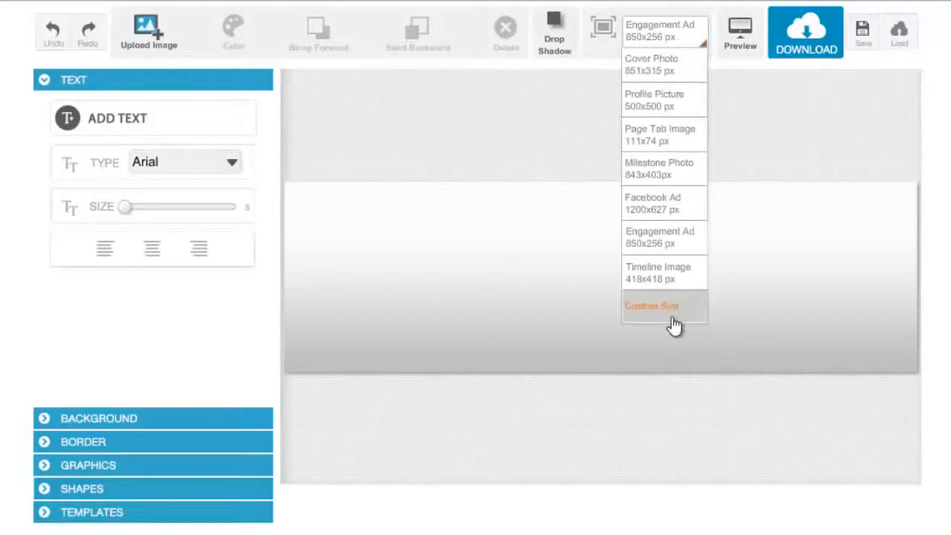
left_click(671, 321)
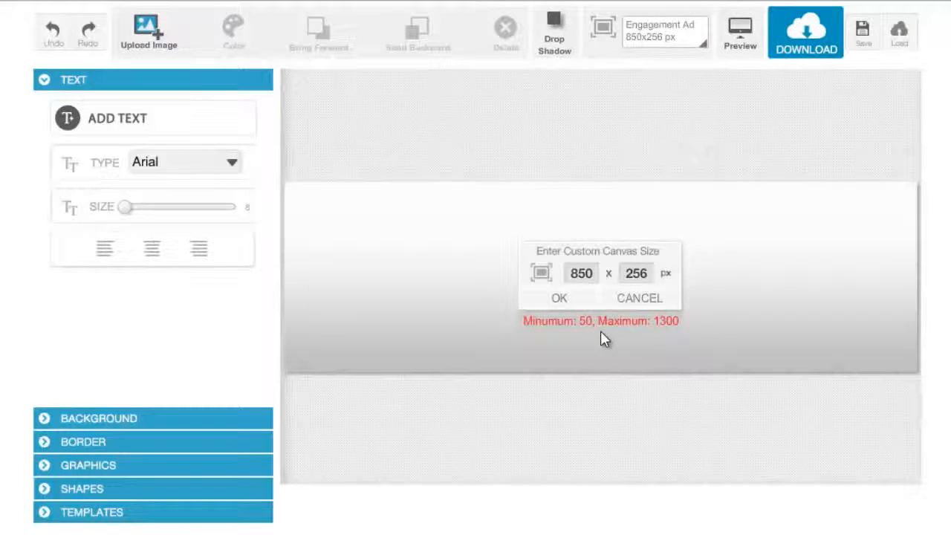
double_click(587, 278)
double_click(642, 275)
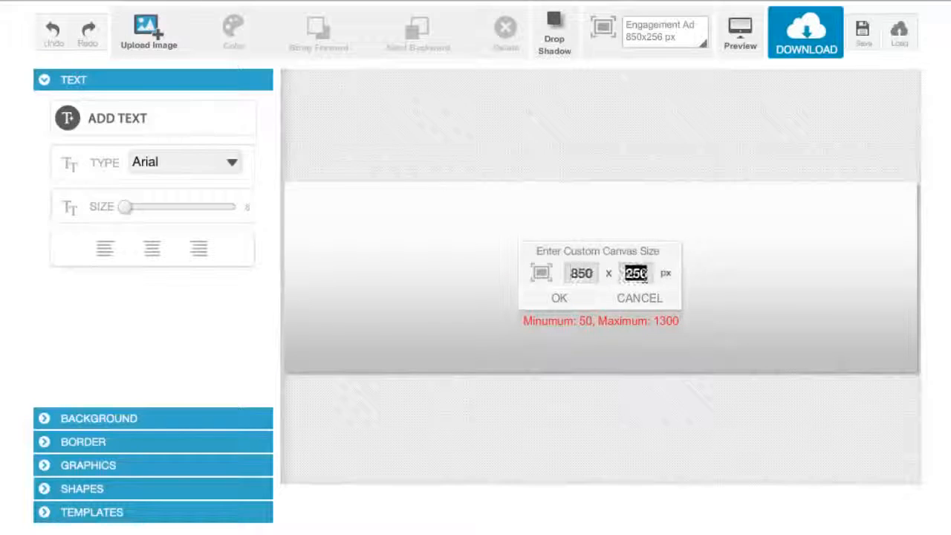
double_click(584, 274)
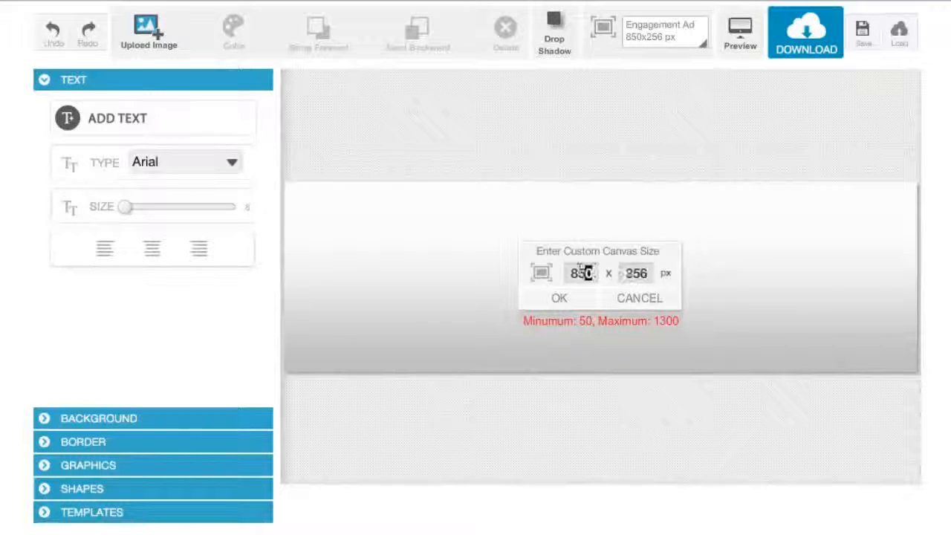
key("Tab")
left_click(580, 275)
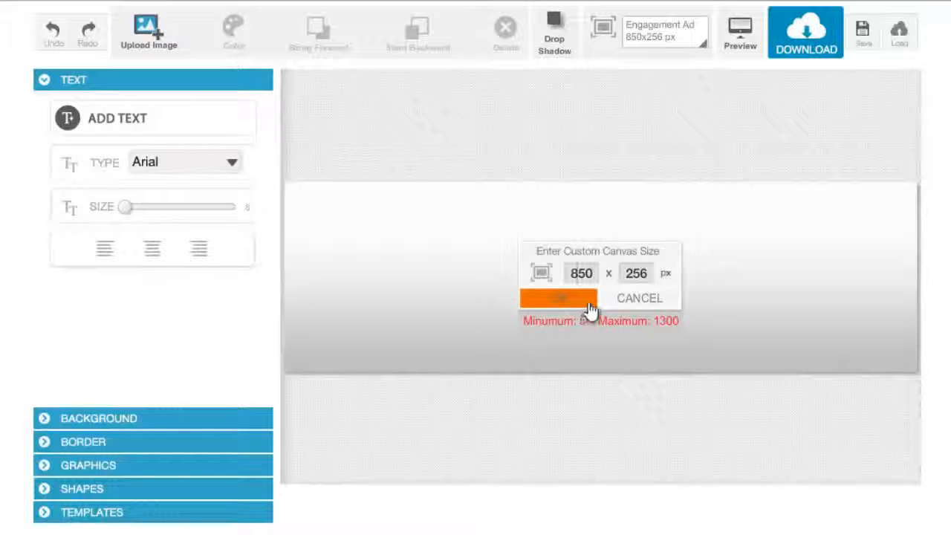
left_click(622, 301)
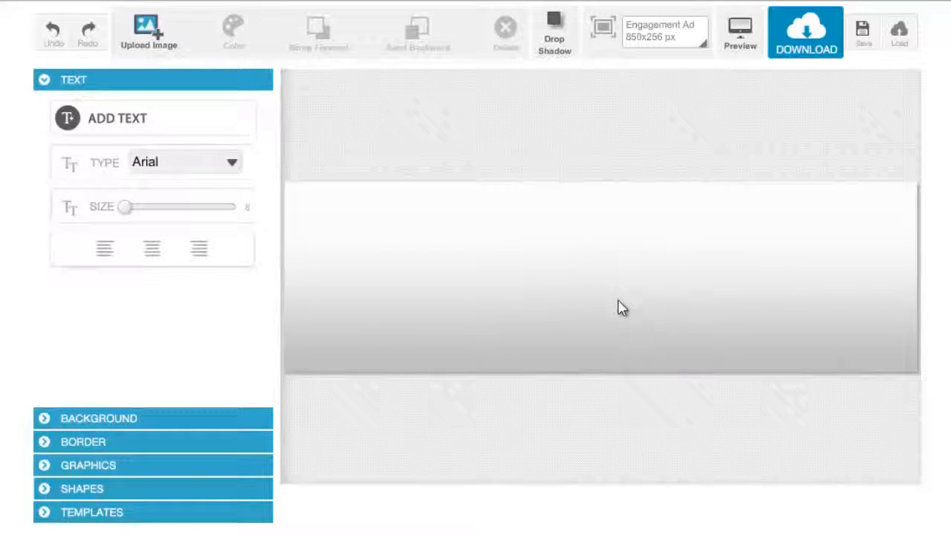
- Set the canvas size to Timeline Image 418x418 px and preview the blank canvas
left_click(704, 48)
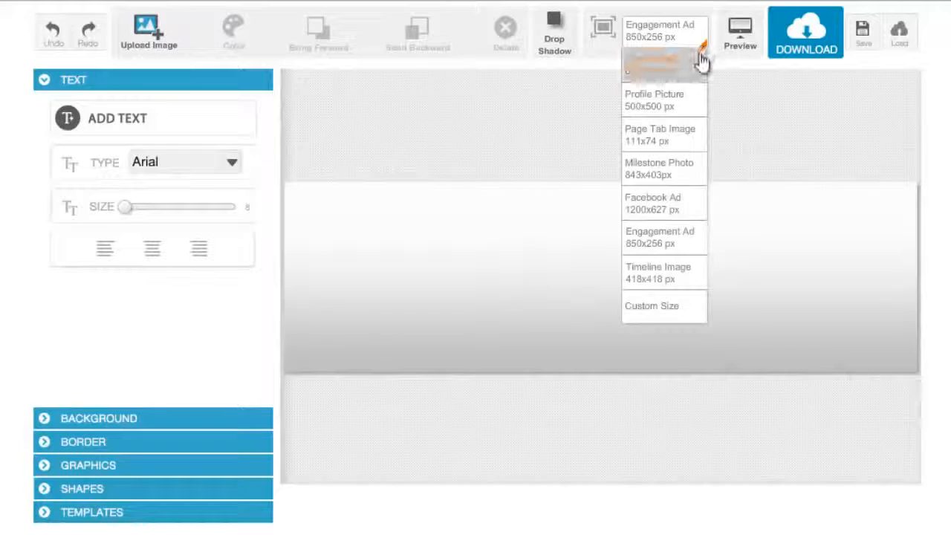
left_click(671, 278)
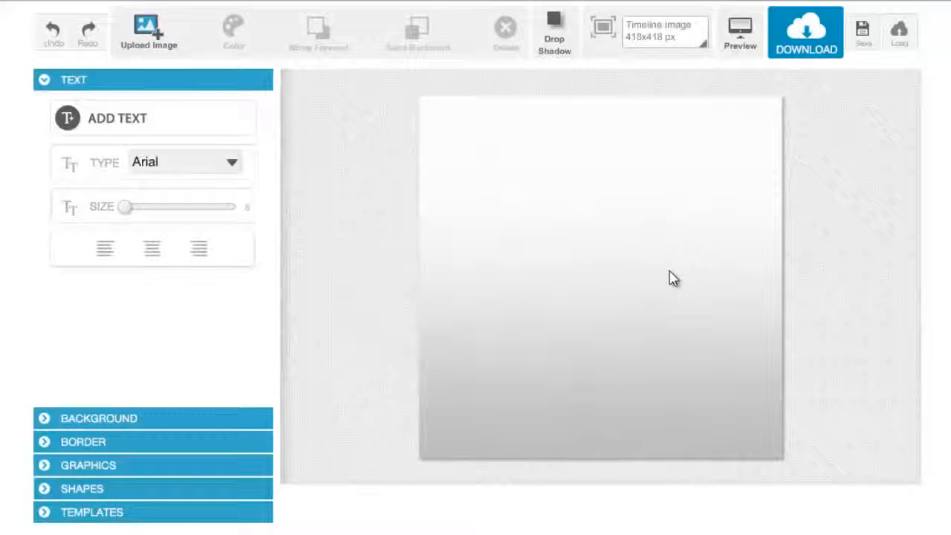
left_click(740, 37)
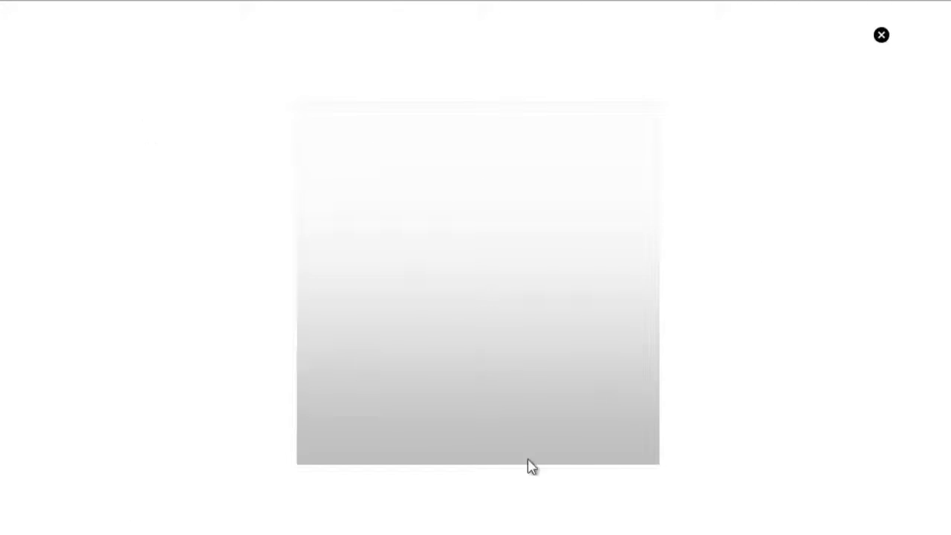
left_click(881, 37)
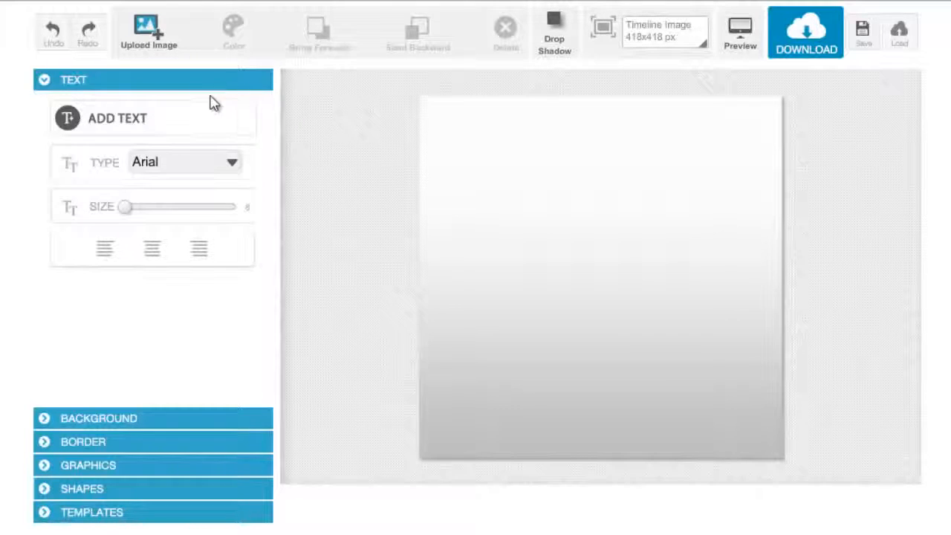
- Browse the Background, Graphics and Shapes panels, then return to the Text panel
left_click(164, 418)
left_click(163, 440)
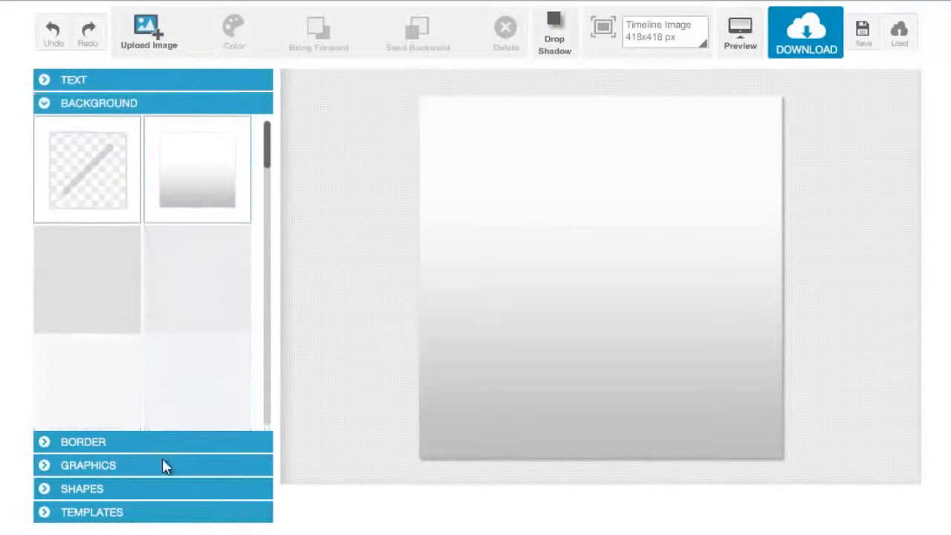
left_click(163, 464)
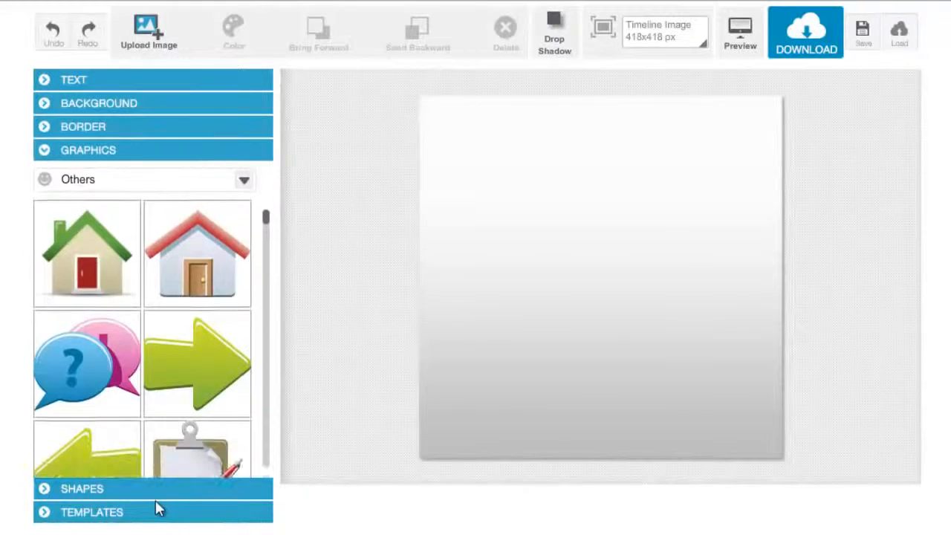
left_click(149, 496)
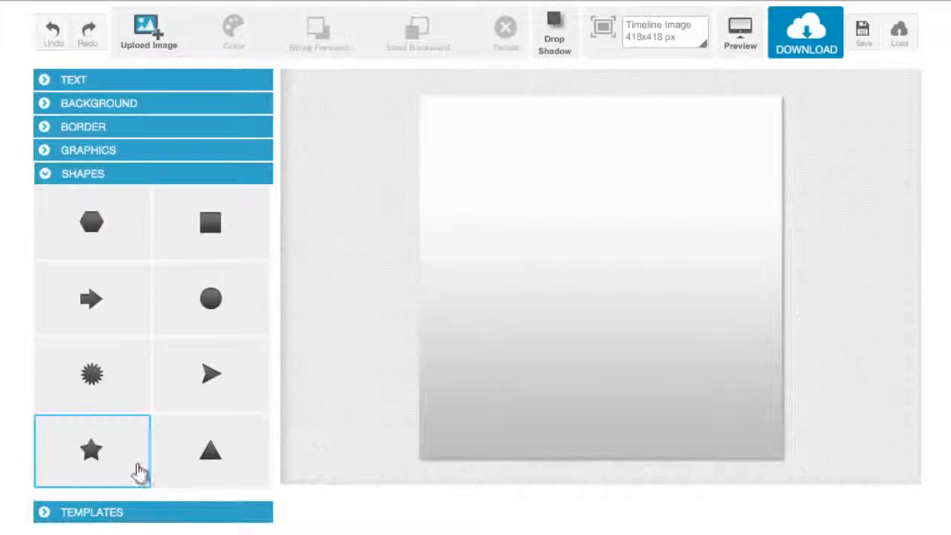
left_click(123, 85)
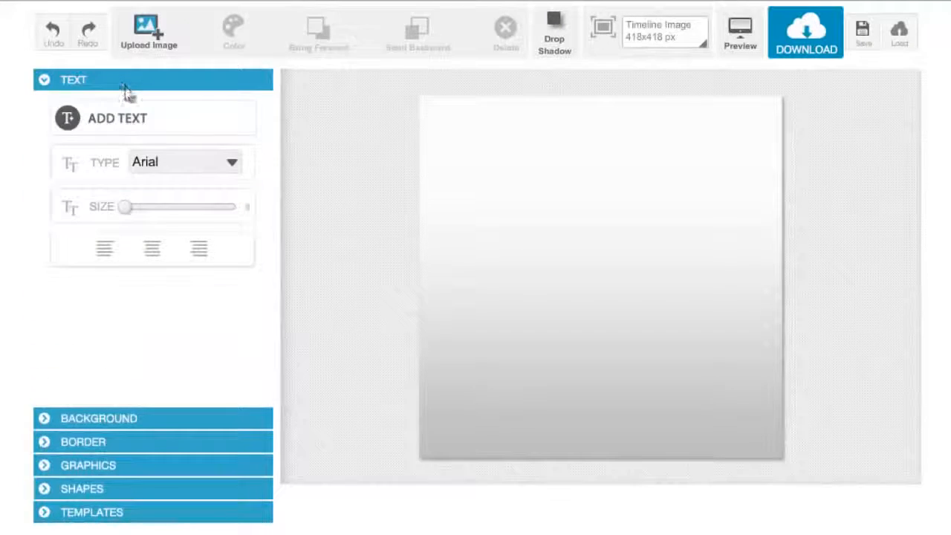
- Add a text box and move it toward the upper middle of the canvas
left_click(141, 130)
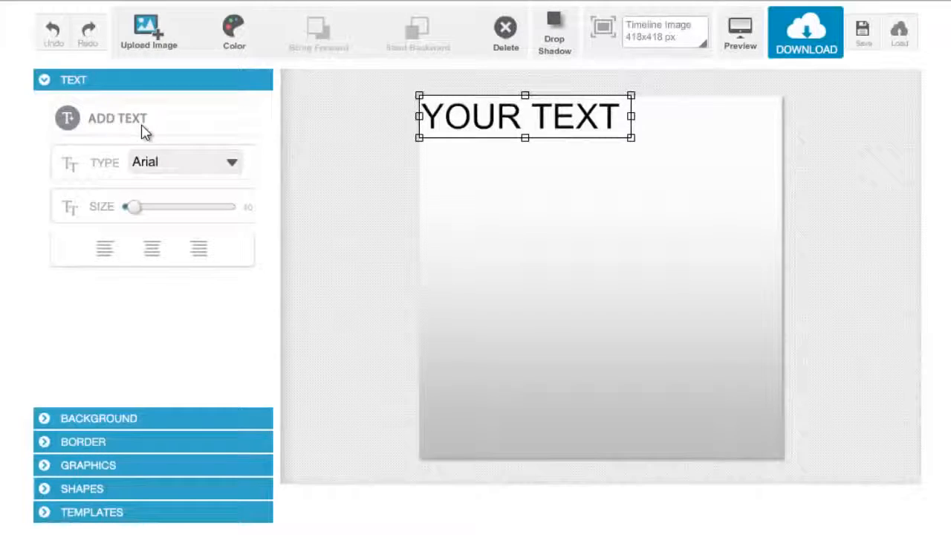
left_click_drag(522, 132, 600, 195)
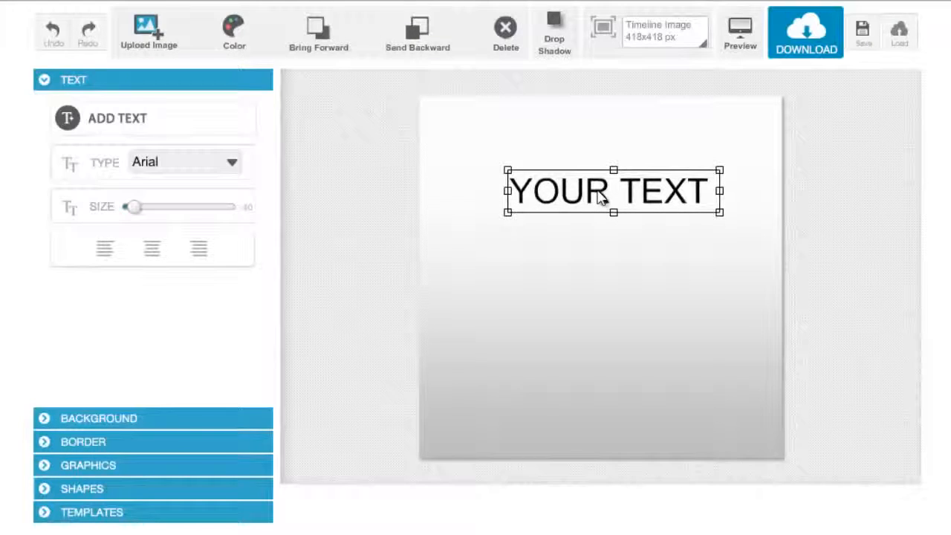
- Replace the placeholder text with YOURCOMPANYNAME
double_click(598, 191)
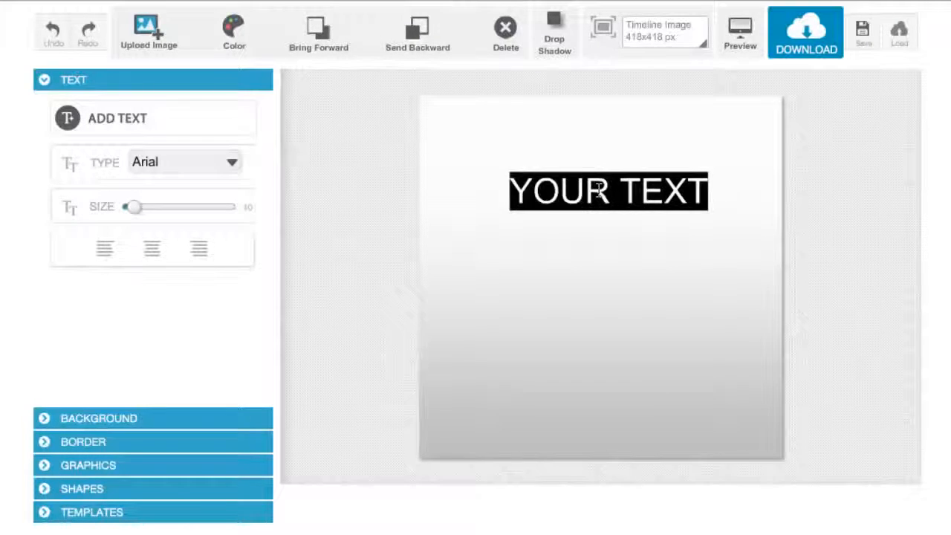
type("YOURCM")
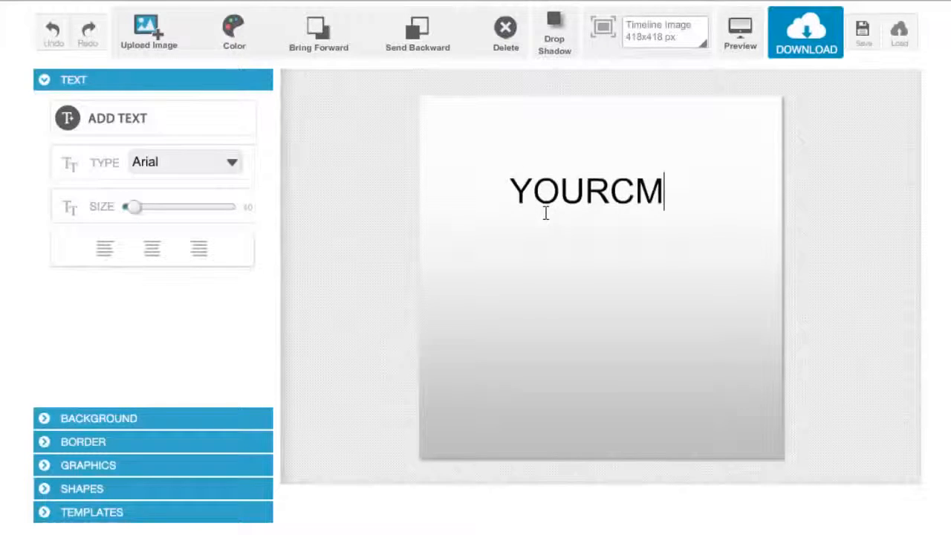
key("BackSpace")
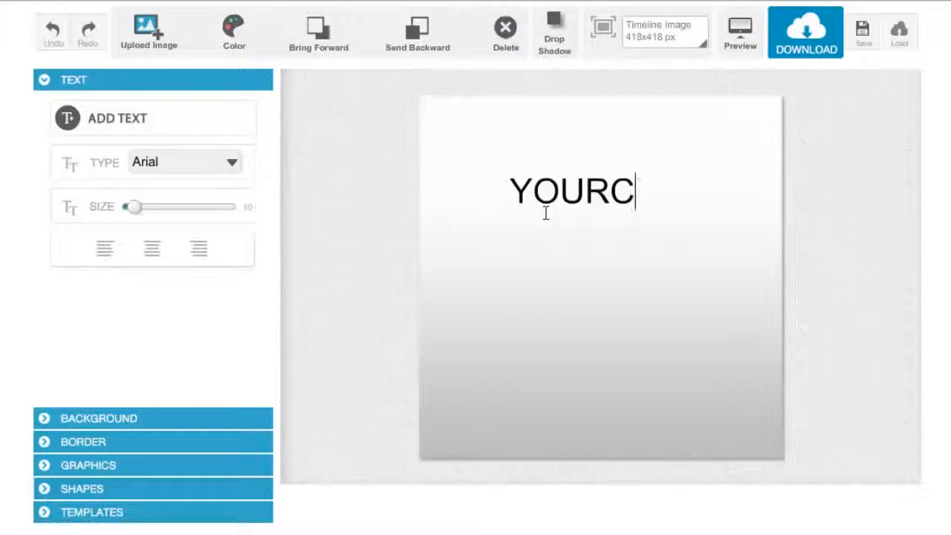
type("OMPANY")
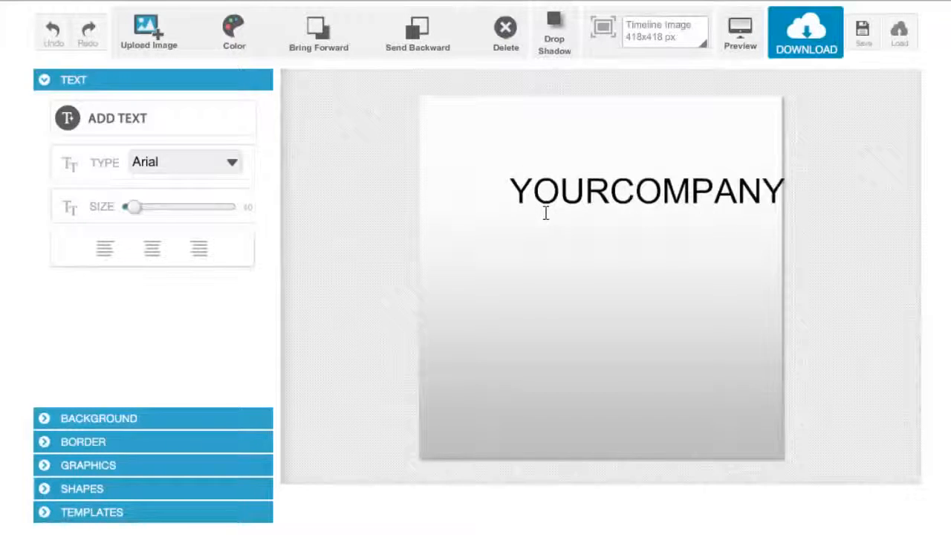
type("NAME")
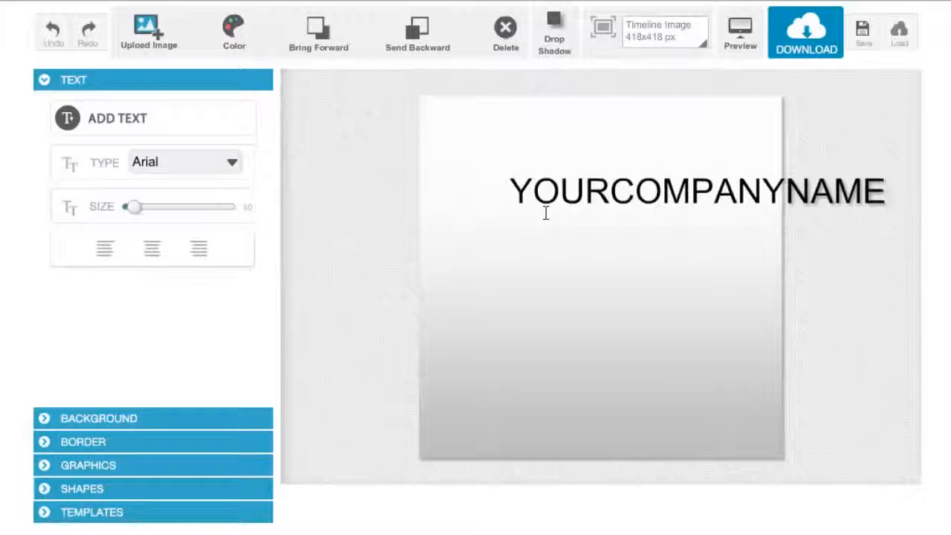
- Change the company name's font to Bebas Neue
left_click(232, 163)
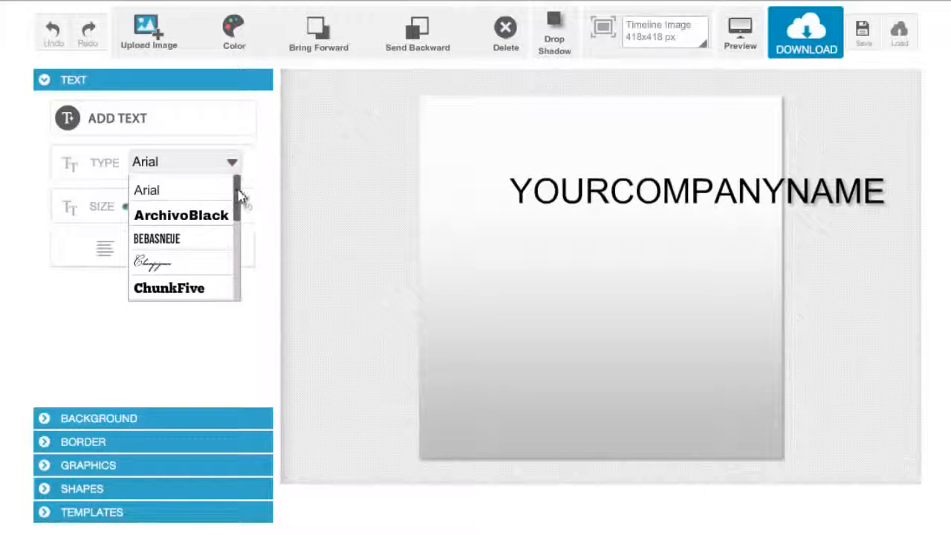
scroll(238, 192, "down", 1)
left_click(214, 209)
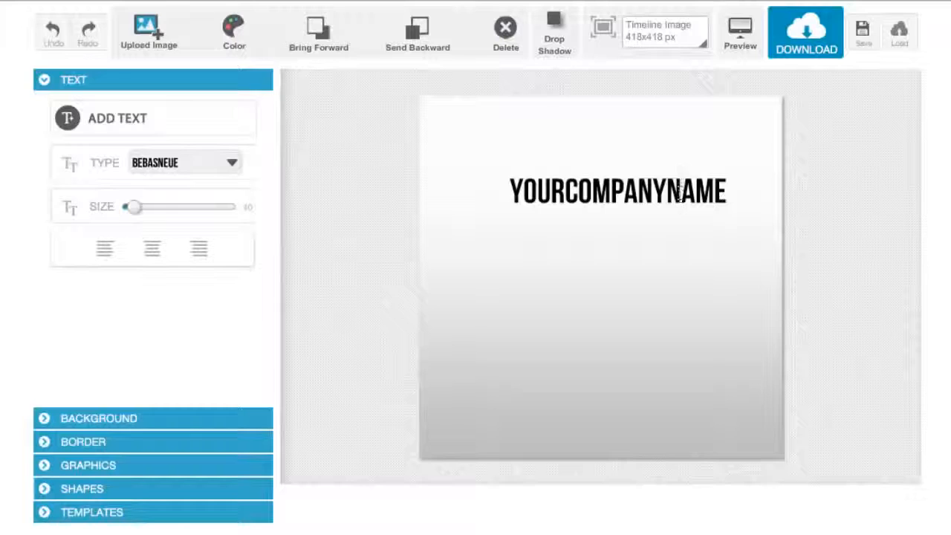
- Select the company name text and set its size to 44
left_click(678, 190)
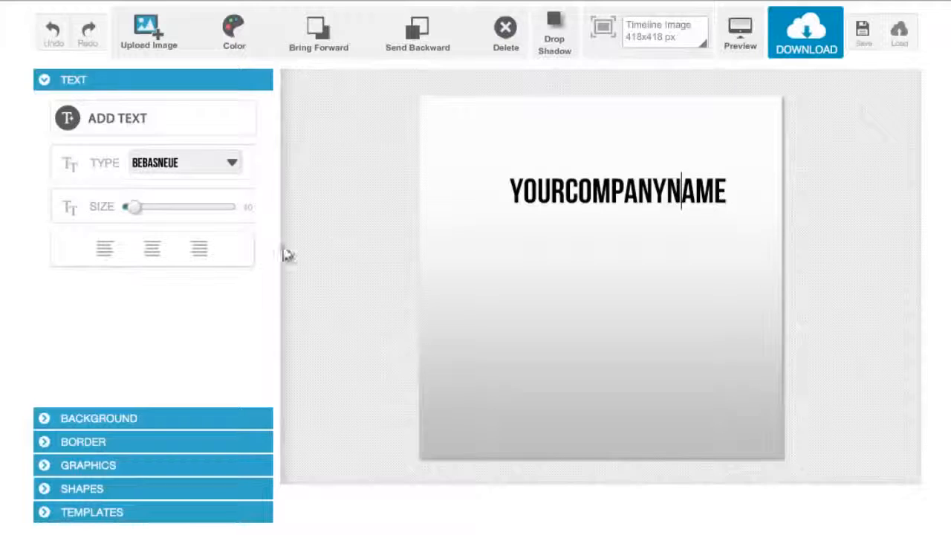
left_click(135, 211)
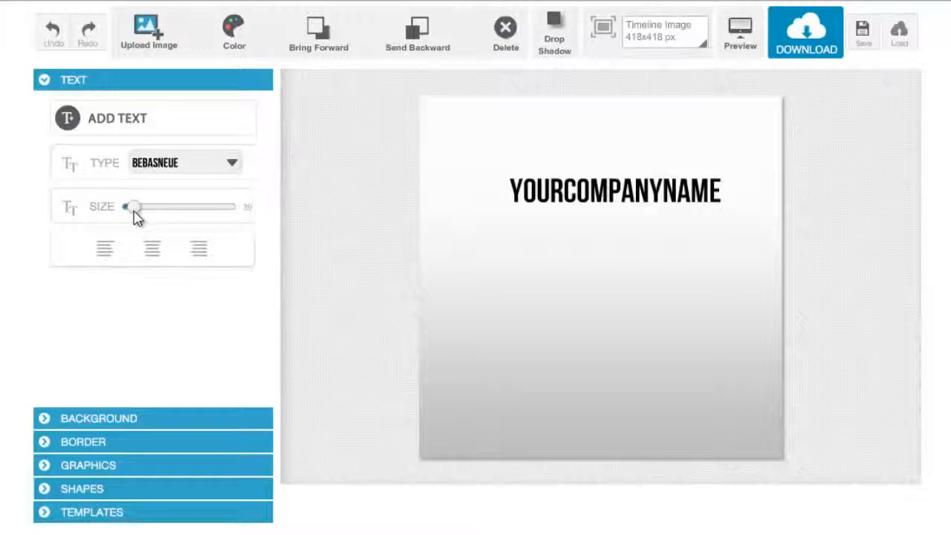
mouse_move(134, 215)
left_mouse_down()
mouse_move(170, 212)
mouse_move(122, 224)
mouse_move(141, 223)
left_mouse_up()
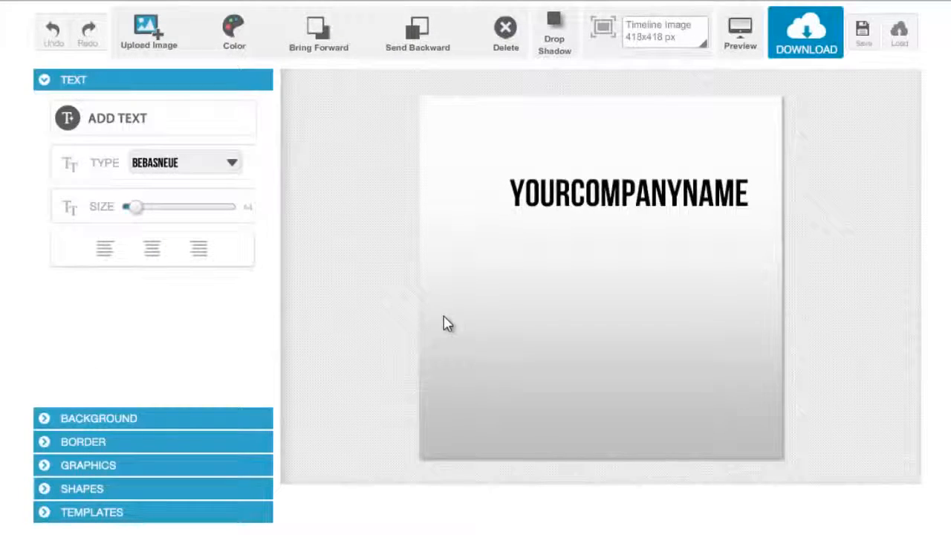
- Resize the company name text box and move it near the top centre of the canvas
left_click(455, 292)
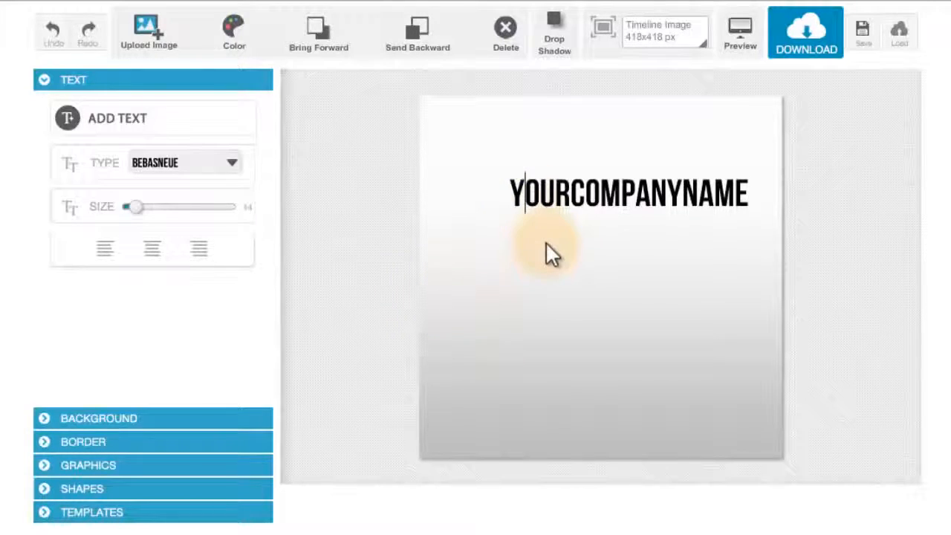
left_click(630, 338)
left_click(629, 199)
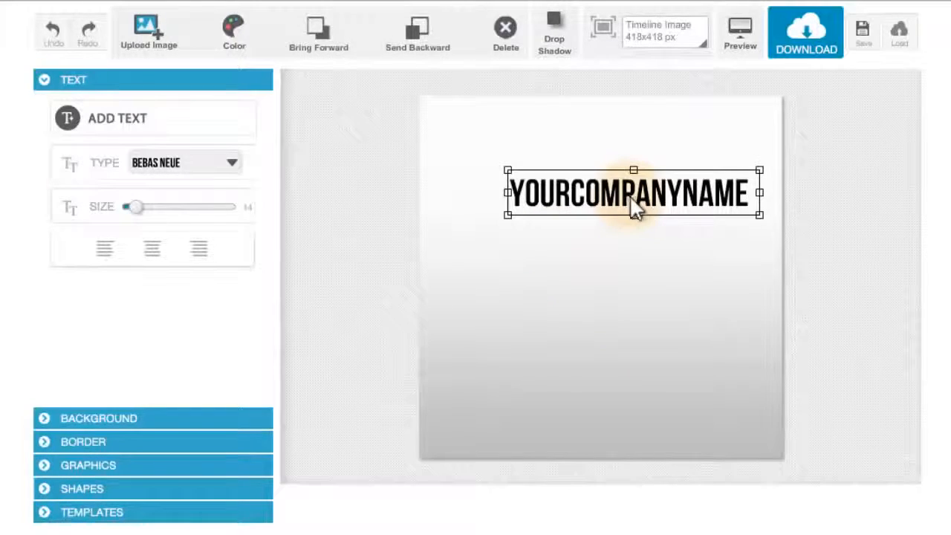
left_click_drag(623, 187, 602, 183)
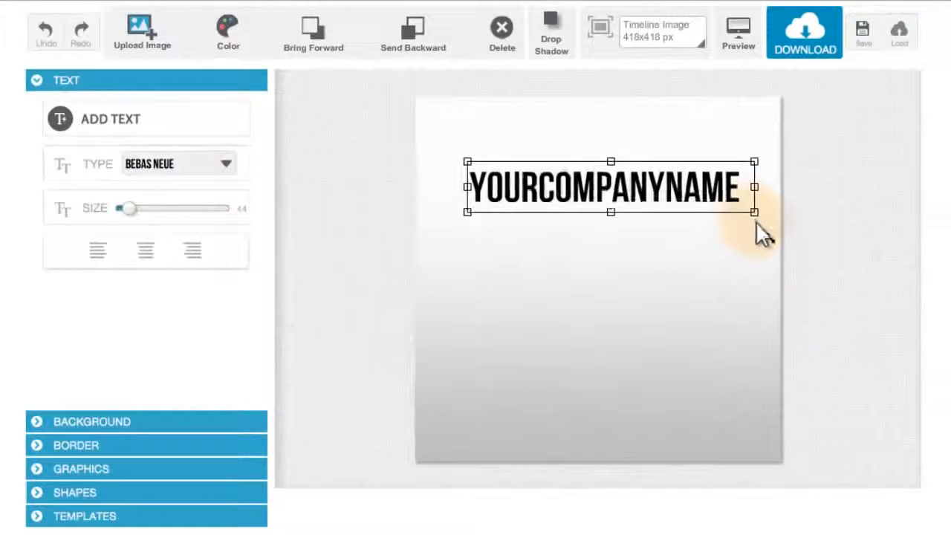
left_click_drag(832, 336, 871, 347)
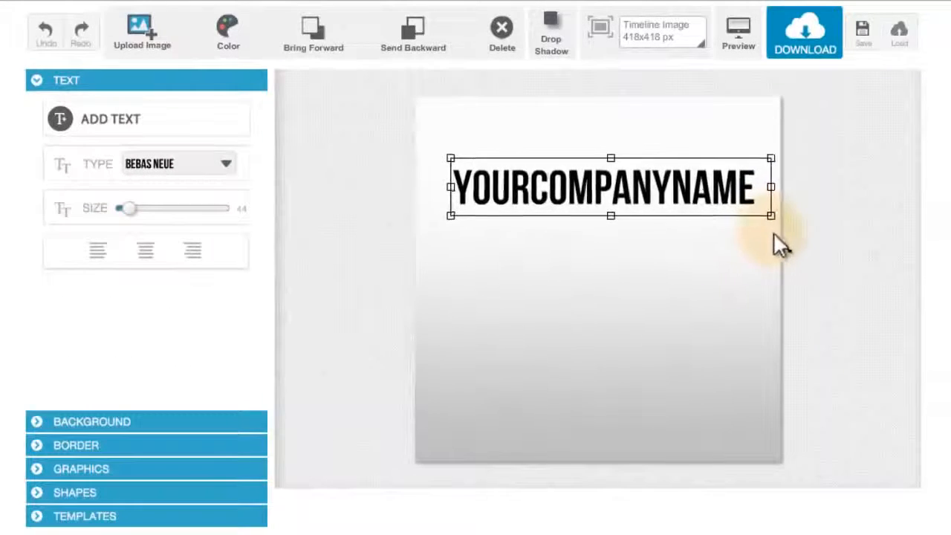
left_click_drag(774, 233, 753, 221)
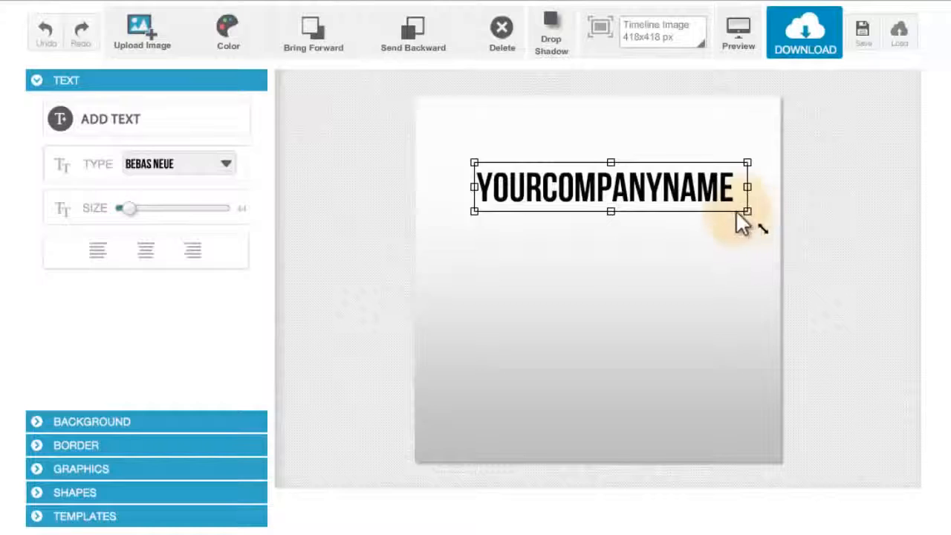
left_click_drag(645, 200, 633, 168)
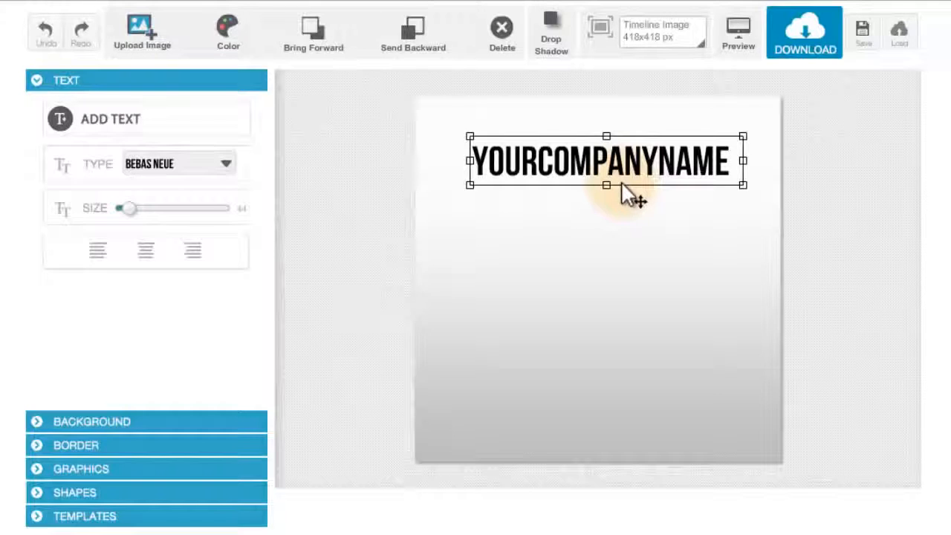
- Add a second text box to the canvas
left_click(136, 140)
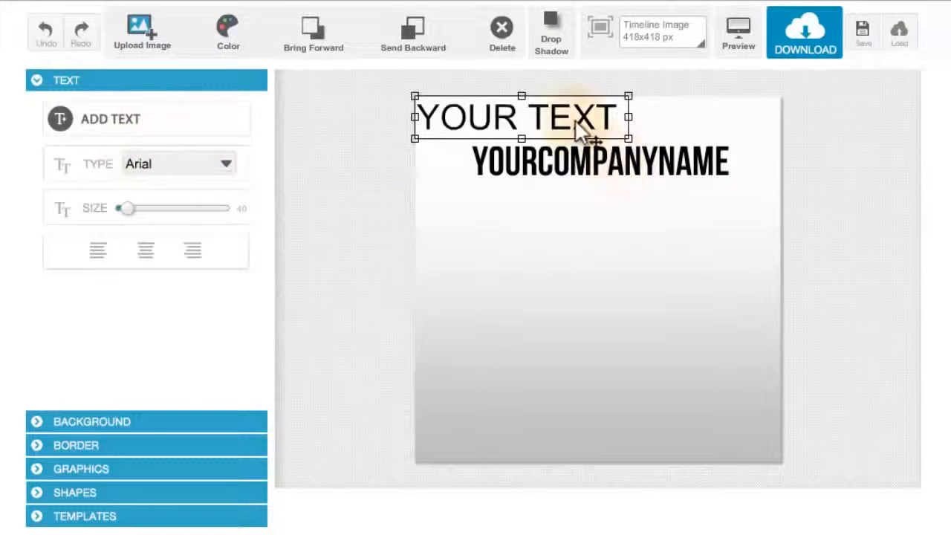
- Move the second text box to the middle of the canvas and replace its text with "Tel. No." and a sample phone number
left_click_drag(579, 121, 623, 267)
double_click(624, 271)
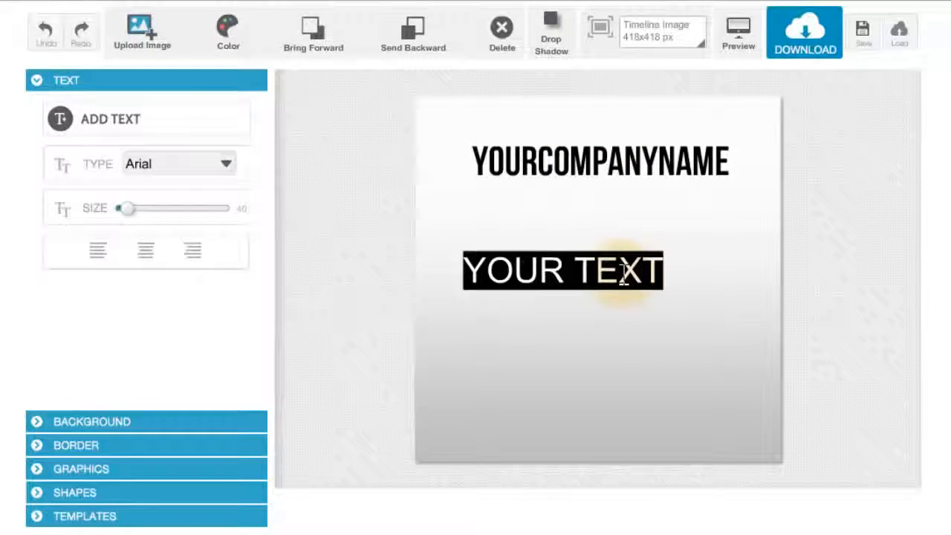
type("tEL")
key("BackSpace")
key("BackSpace")
key("BackSpace")
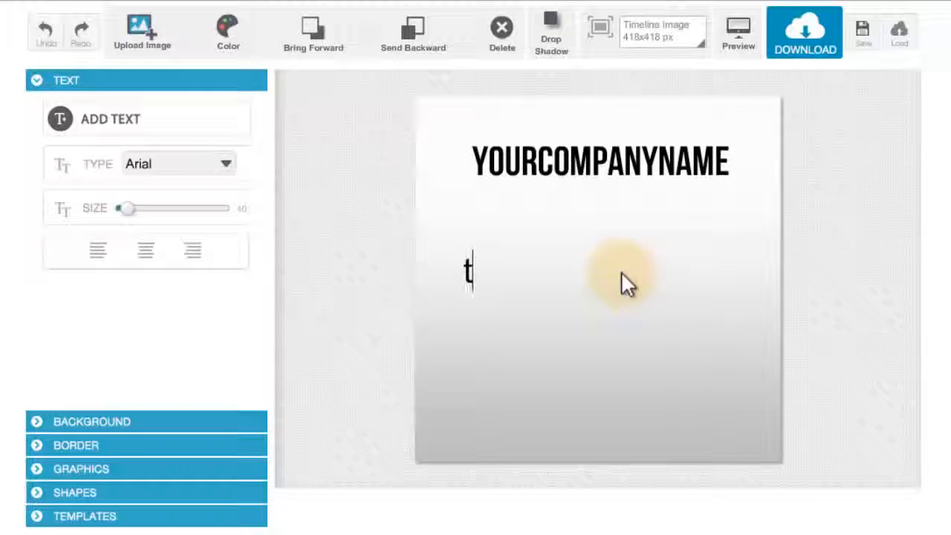
type("tel")
key("BackSpace")
key("BackSpace")
key("BackSpace")
type("Te")
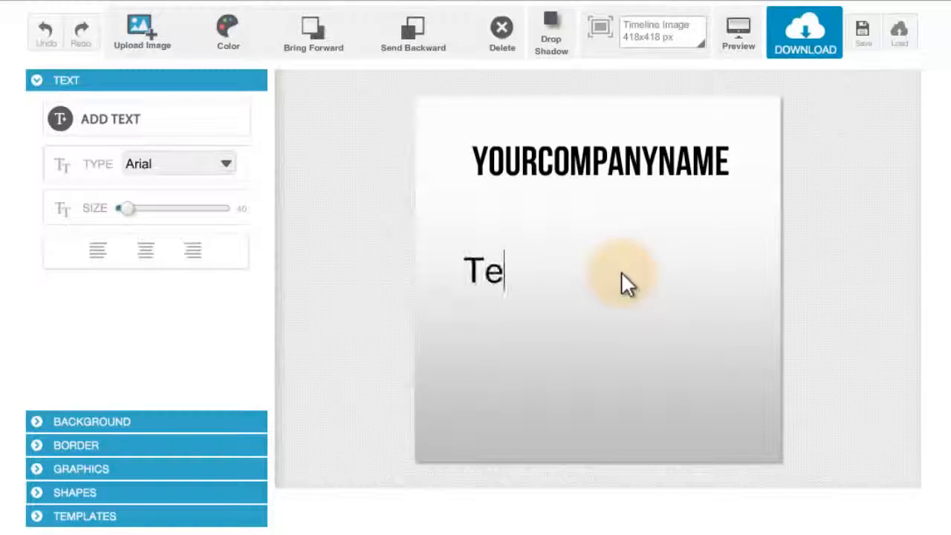
type("l. No.")
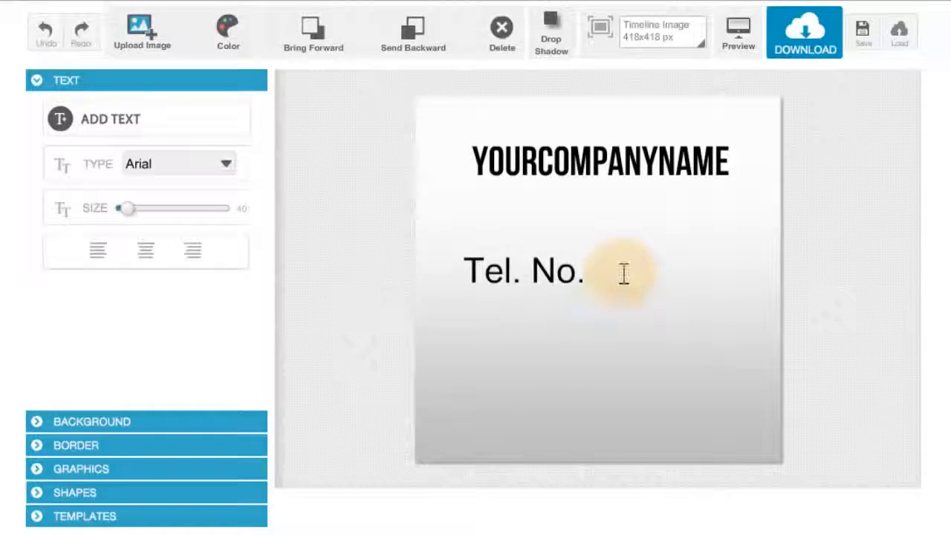
type(" 123 4567")
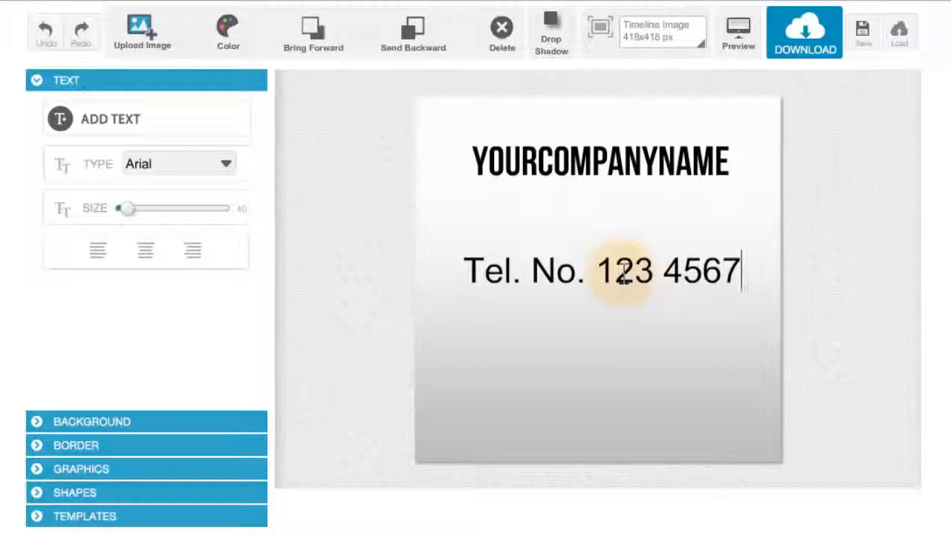
- Add a second line to the text box with "Address" followed by a placeholder street address and city
key("Return")
type("Address ")
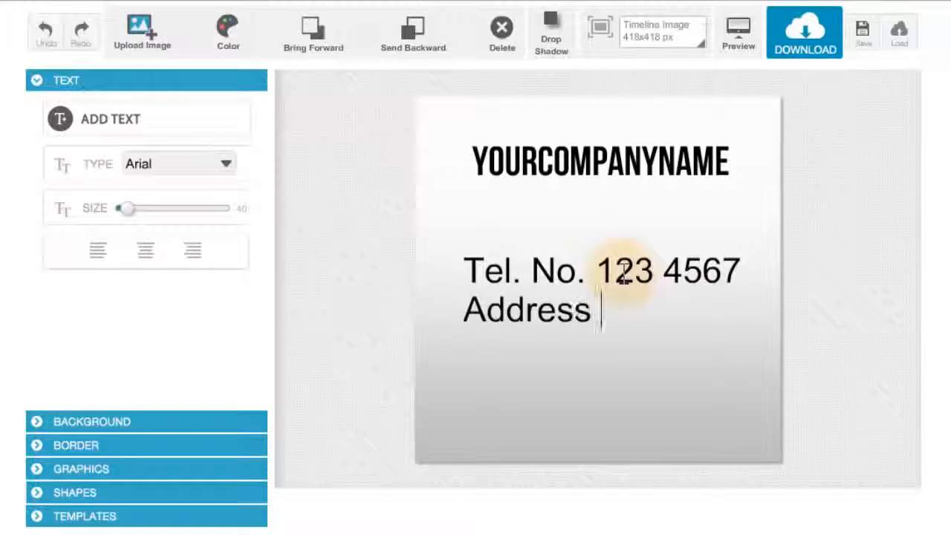
type("## ")
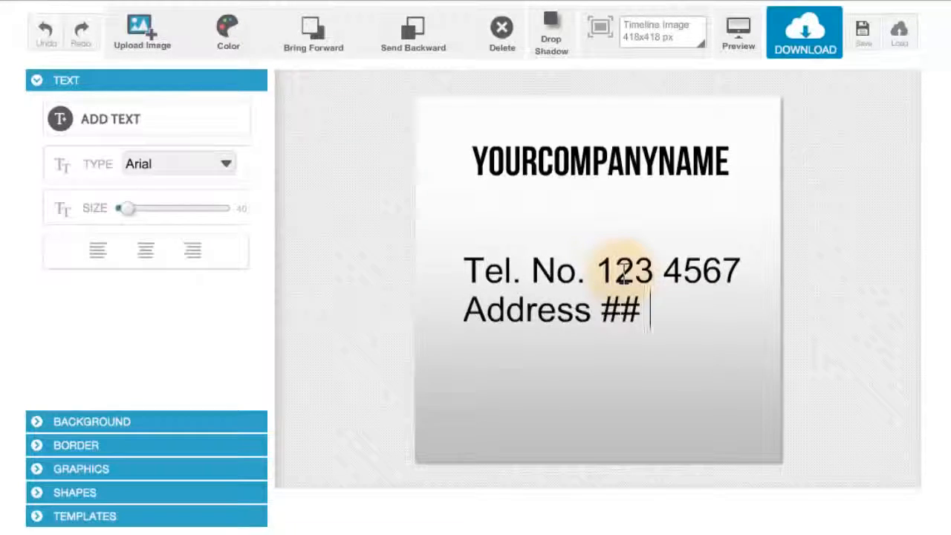
type("Street B")
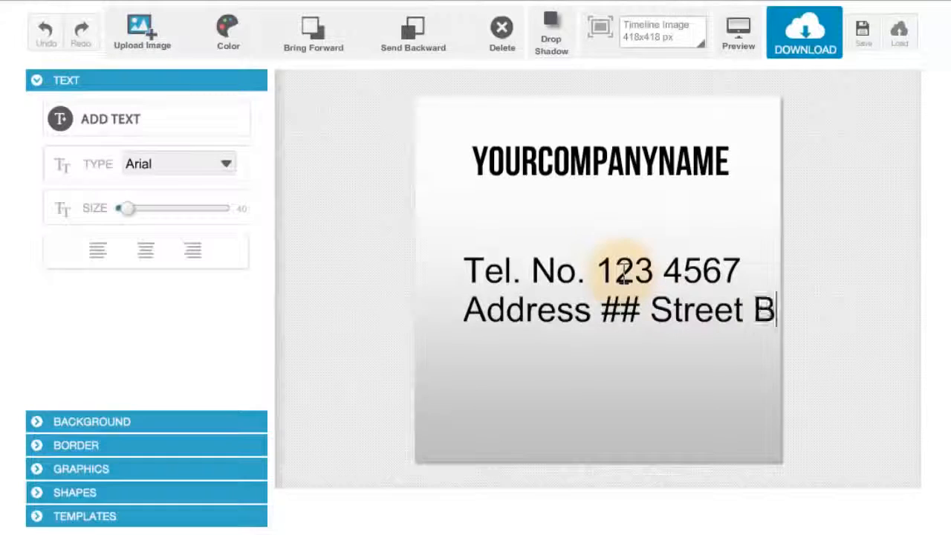
type("lk Lane")
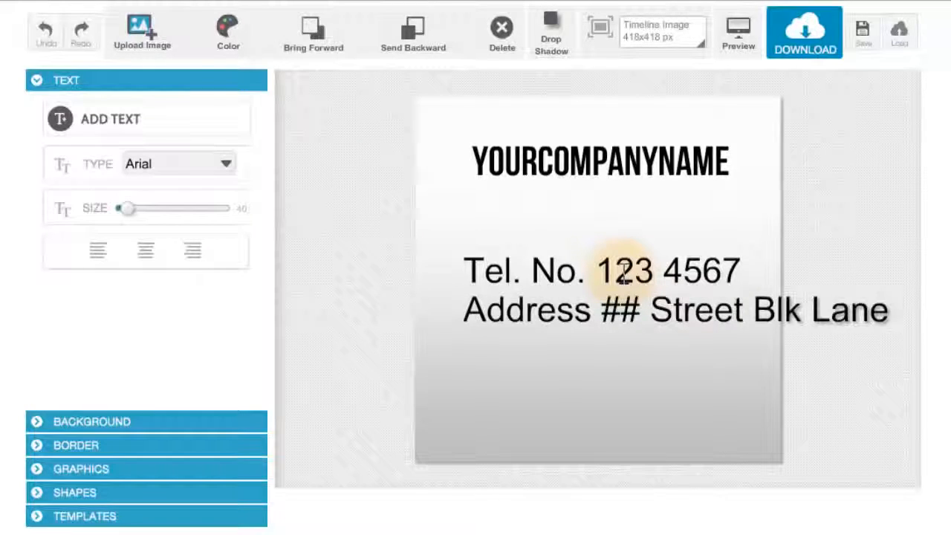
type(", C")
left_click(584, 275)
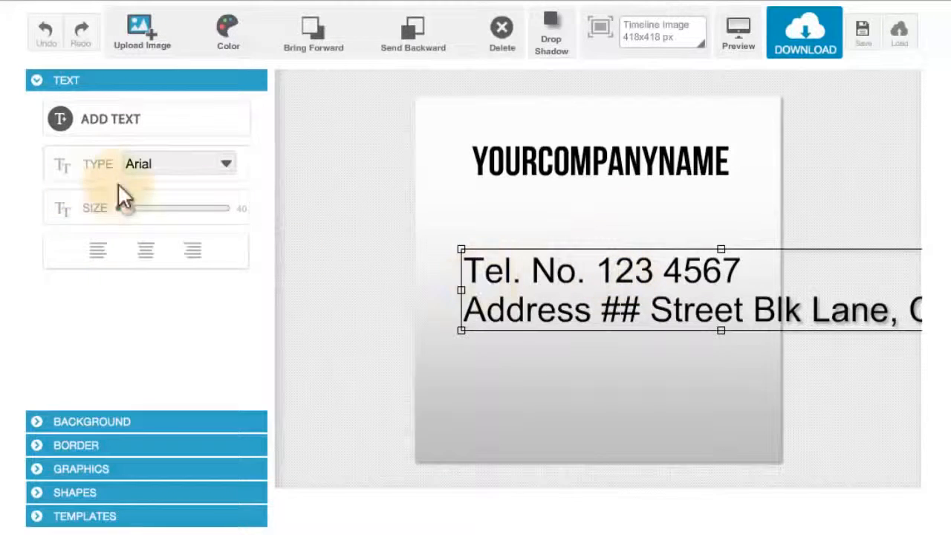
- Set the contact text's size to 16 and move it just below the company name
left_click_drag(125, 208, 118, 210)
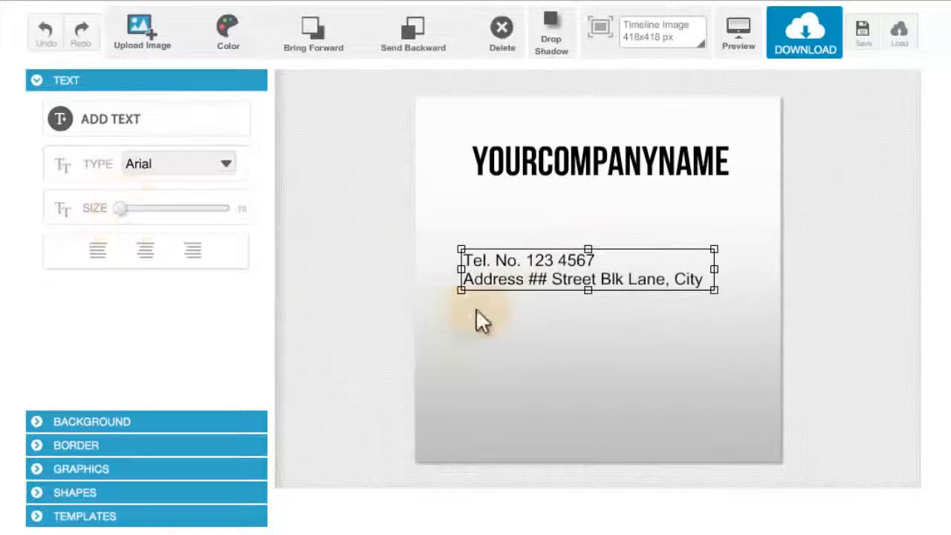
left_click_drag(526, 288, 513, 229)
- Move the company name down so it sits just above the contact text
left_click(537, 174)
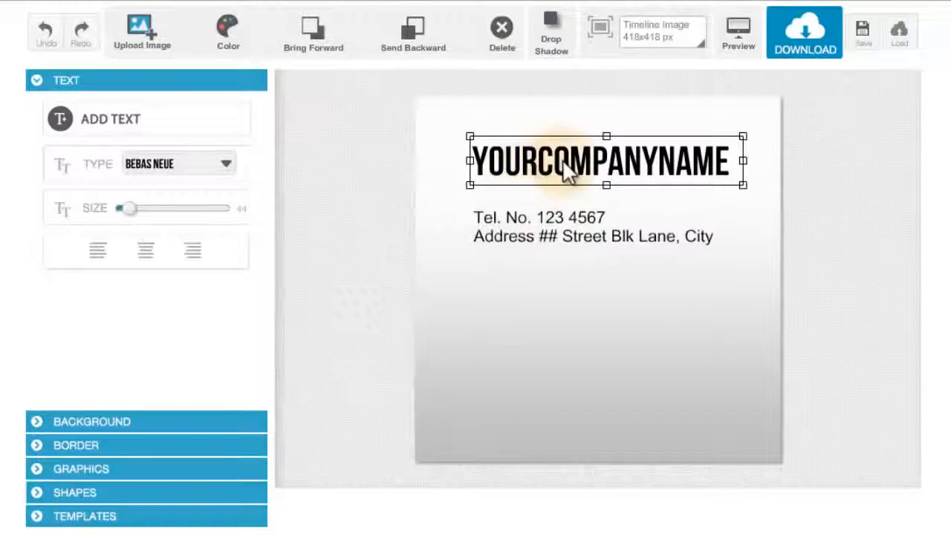
left_click_drag(536, 174, 562, 190)
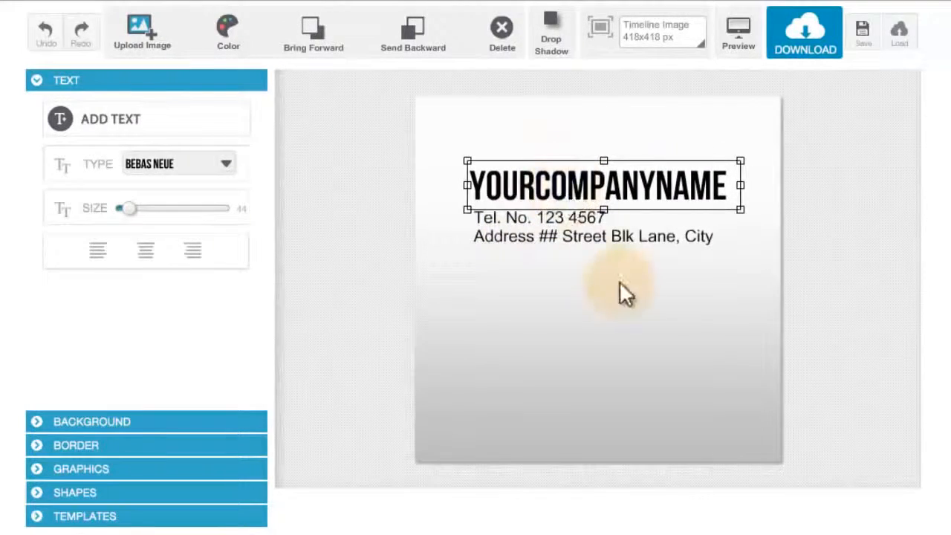
- Right-align the contact text and nudge it under the company name's right edge
left_click(619, 249)
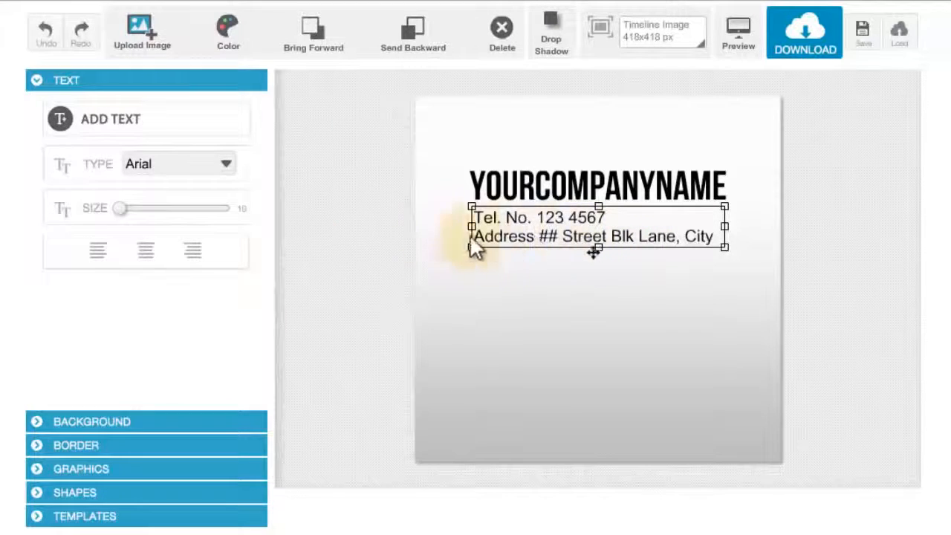
left_click(104, 253)
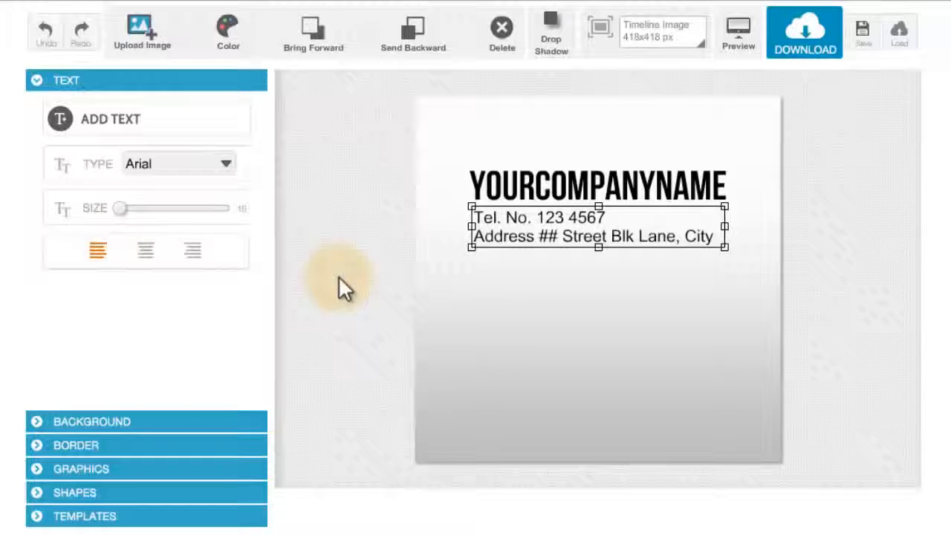
left_click(148, 253)
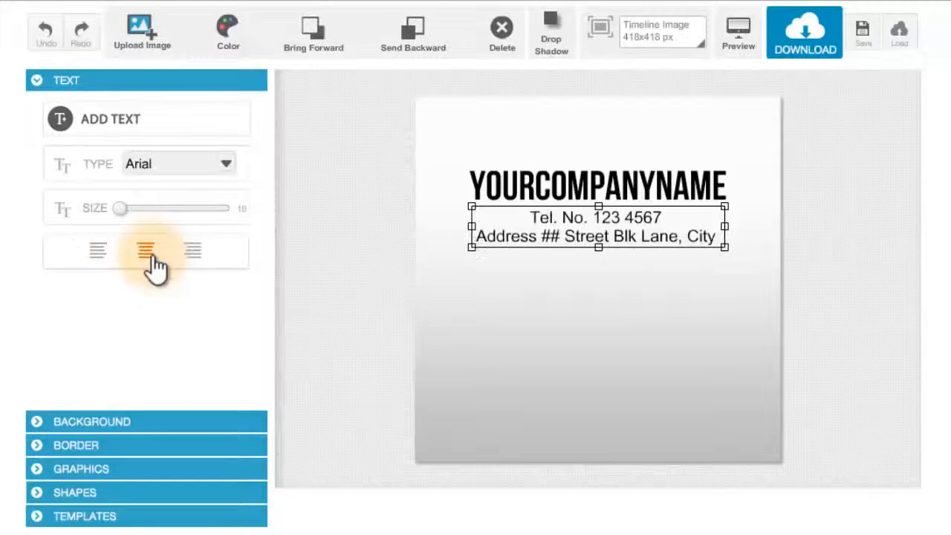
left_click(192, 252)
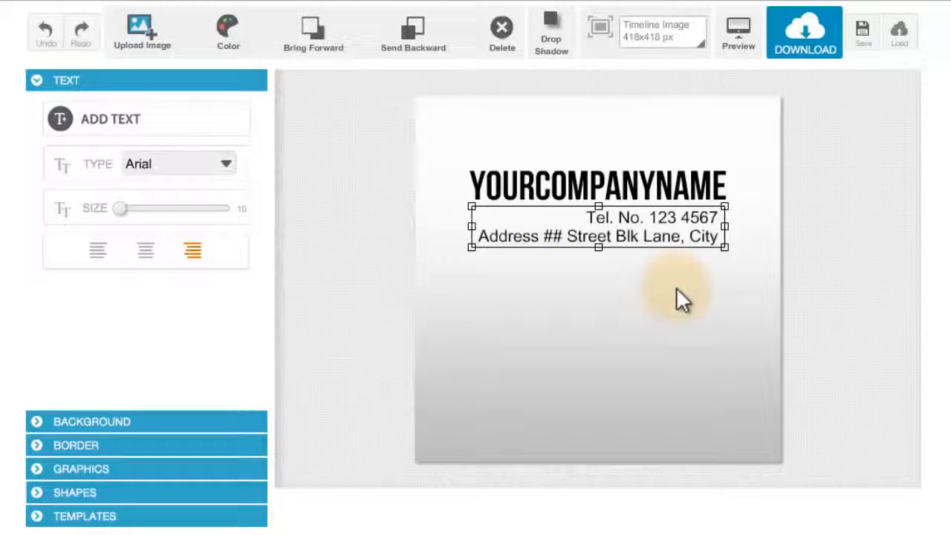
left_click_drag(682, 231, 685, 231)
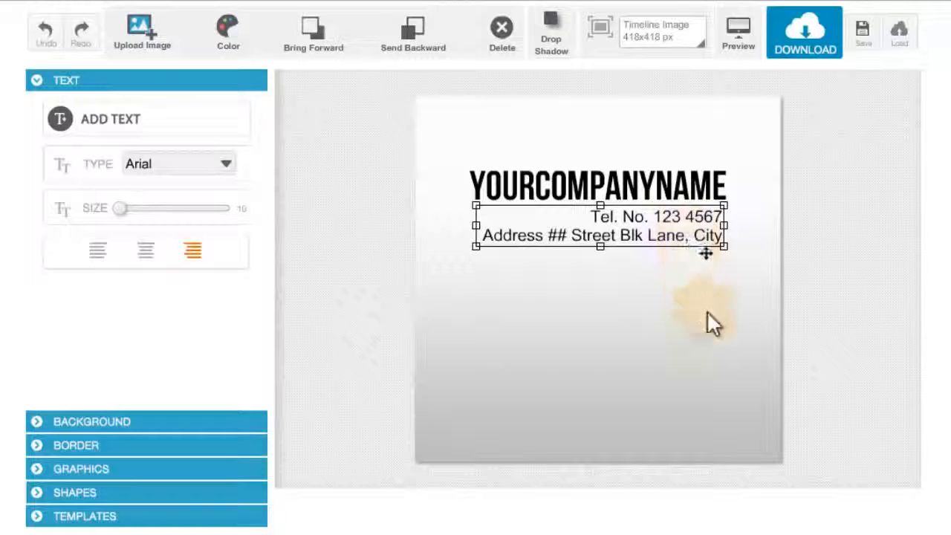
- Set the contact text's colour to dark grey
left_click(682, 308)
left_click(646, 236)
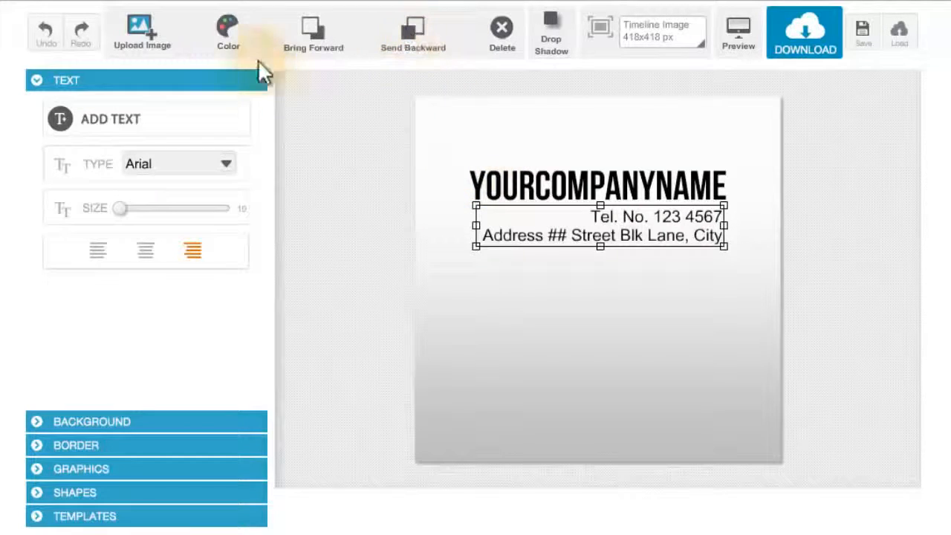
left_click(223, 26)
left_click(250, 145)
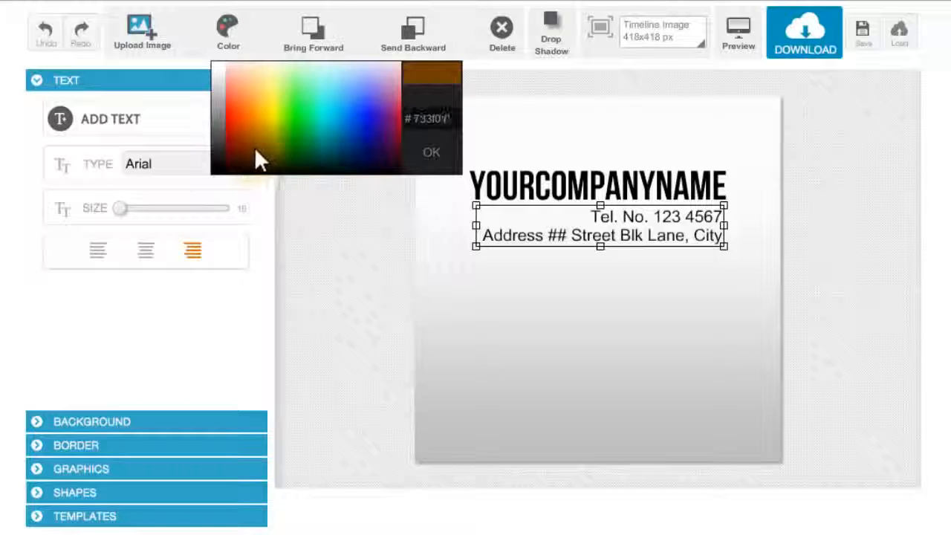
left_click(314, 135)
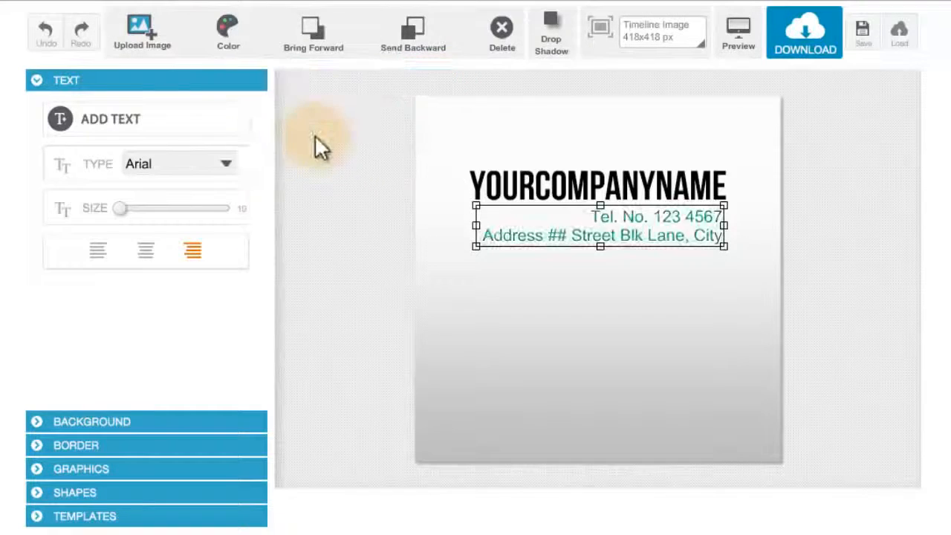
left_click(222, 31)
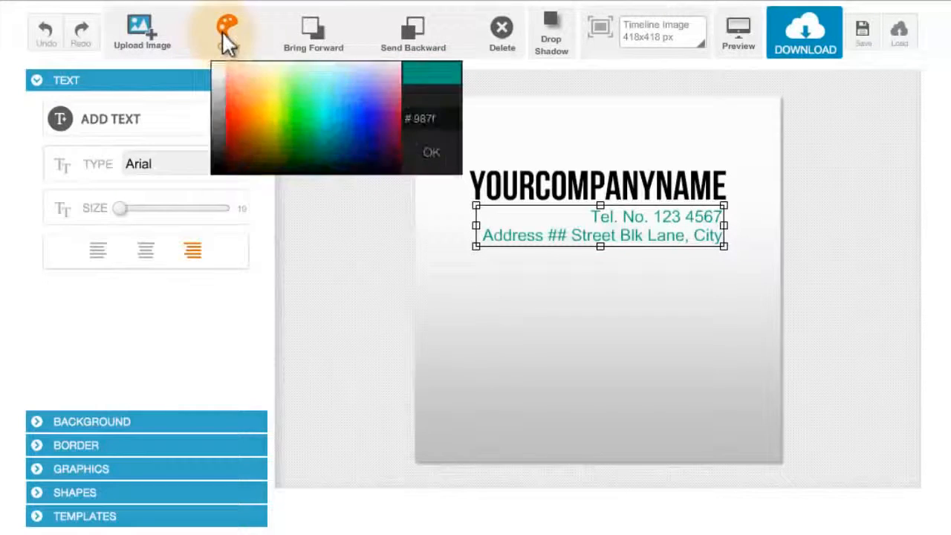
left_click(220, 145)
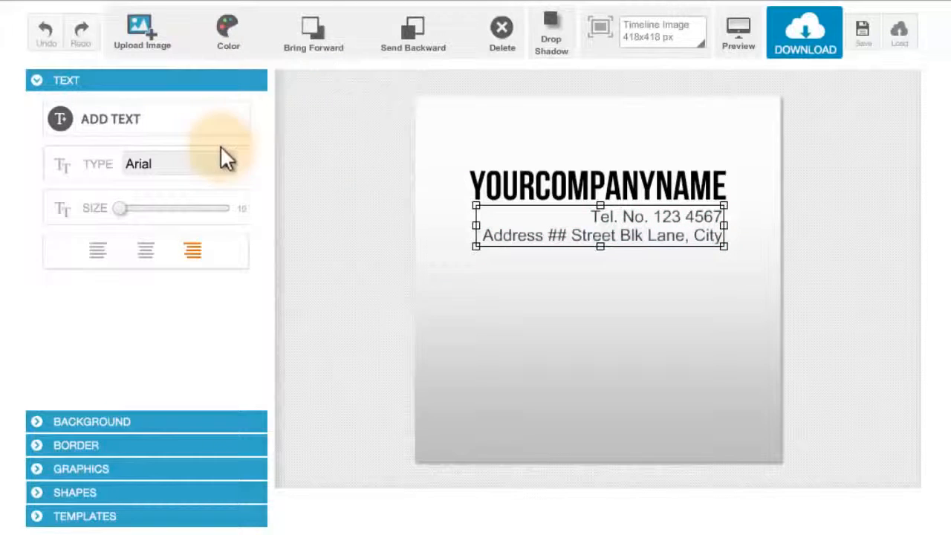
- Colour the company name dark purple
left_click(651, 276)
left_click(658, 231)
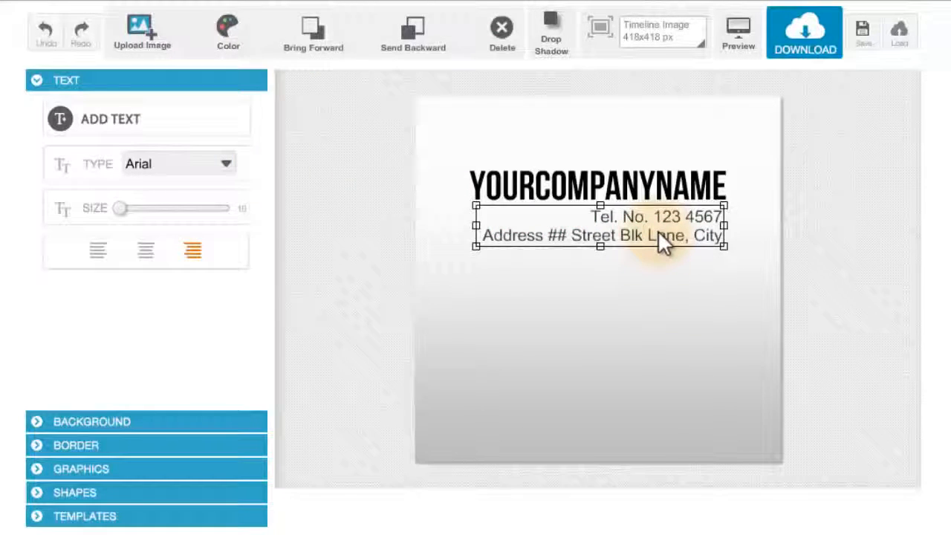
left_click(543, 194)
left_click(232, 34)
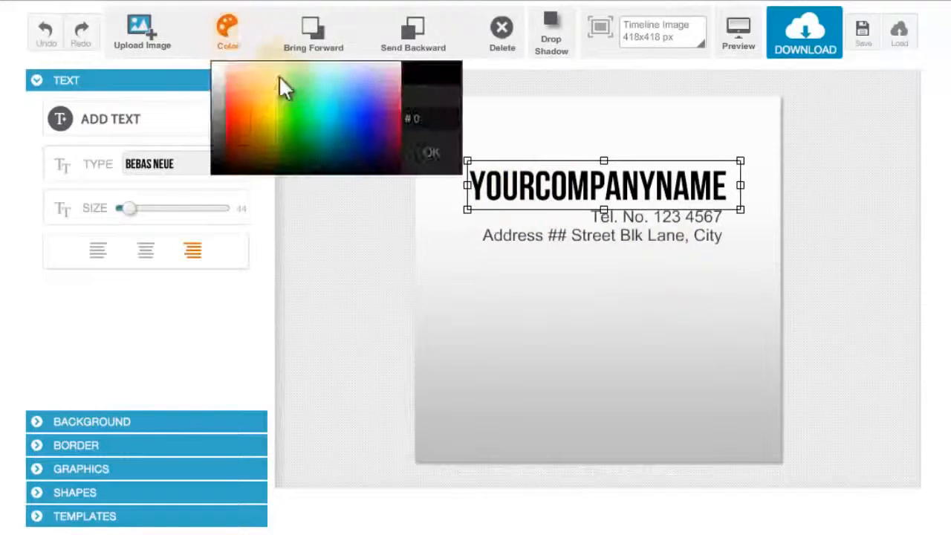
left_click(392, 145)
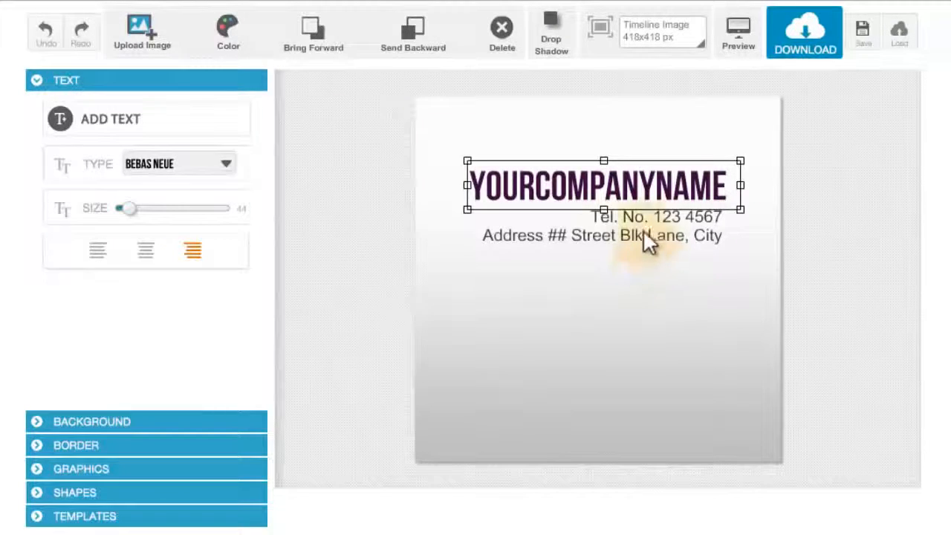
- Select the word COMPANY inside the company name and colour it orange
double_click(646, 187)
left_click(646, 189)
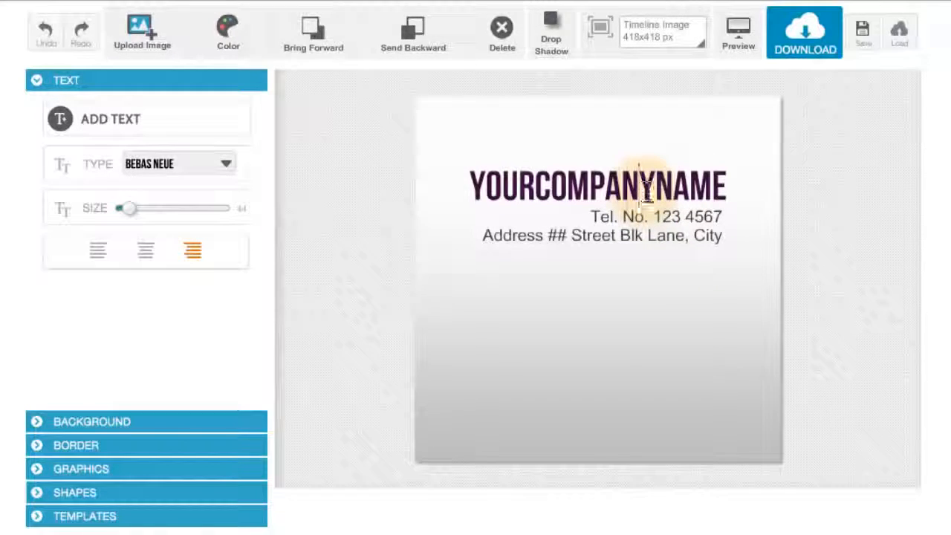
left_click_drag(655, 188, 538, 187)
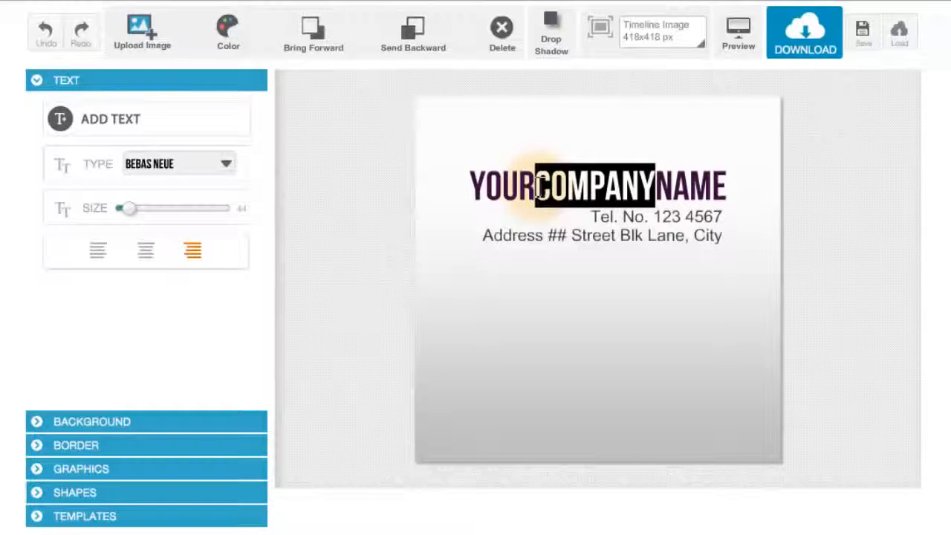
left_click(230, 28)
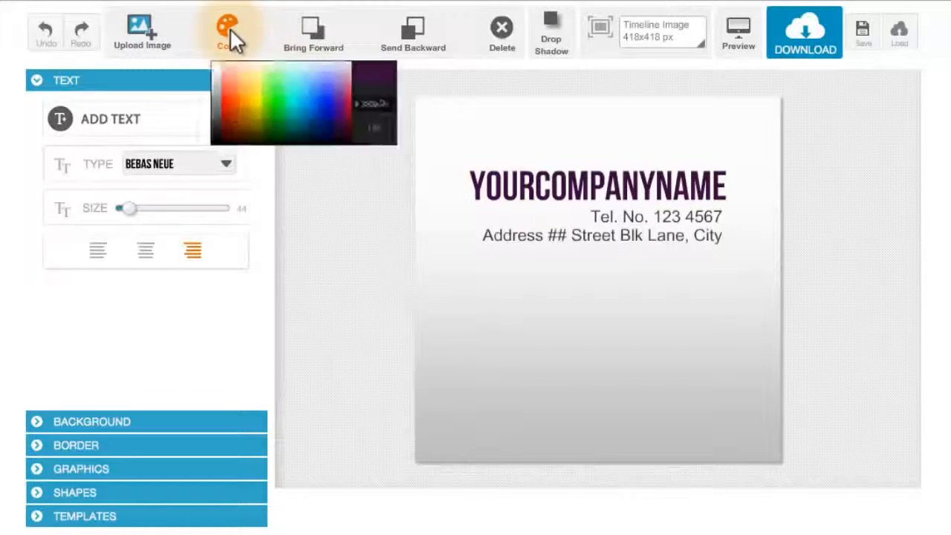
mouse_move(238, 111)
left_mouse_down()
mouse_move(246, 140)
mouse_move(242, 119)
left_mouse_up()
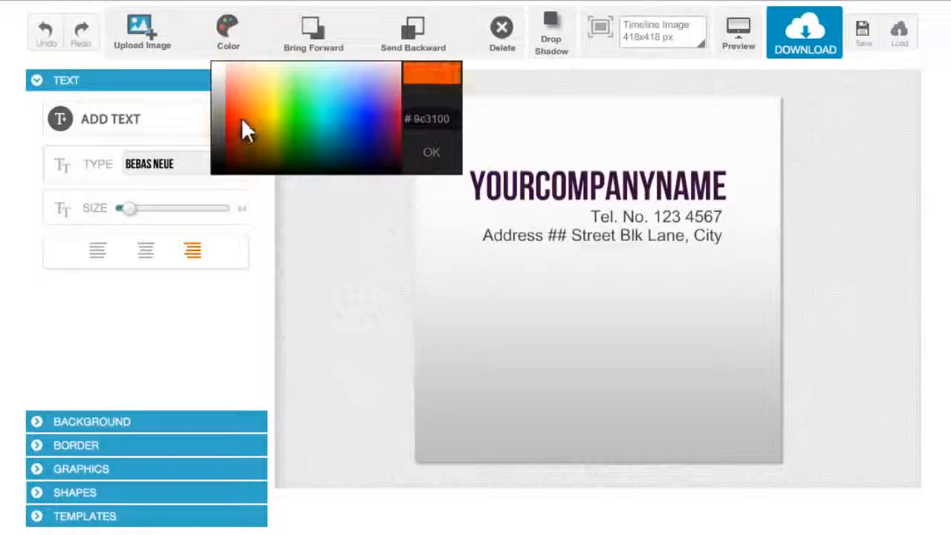
left_click(241, 117)
left_click(765, 284)
left_click(711, 196)
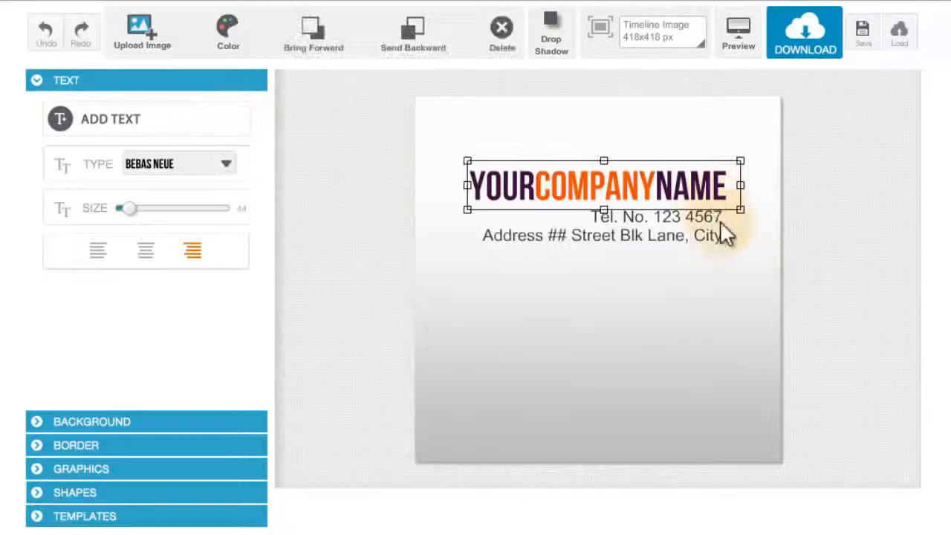
- Select the word YOUR inside the company name and colour it dark teal
left_click(727, 269)
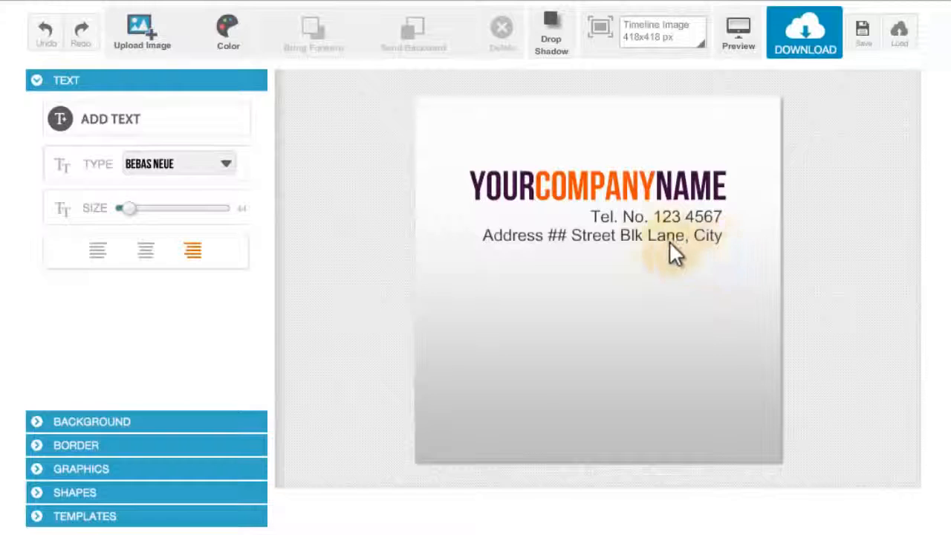
left_click(568, 189)
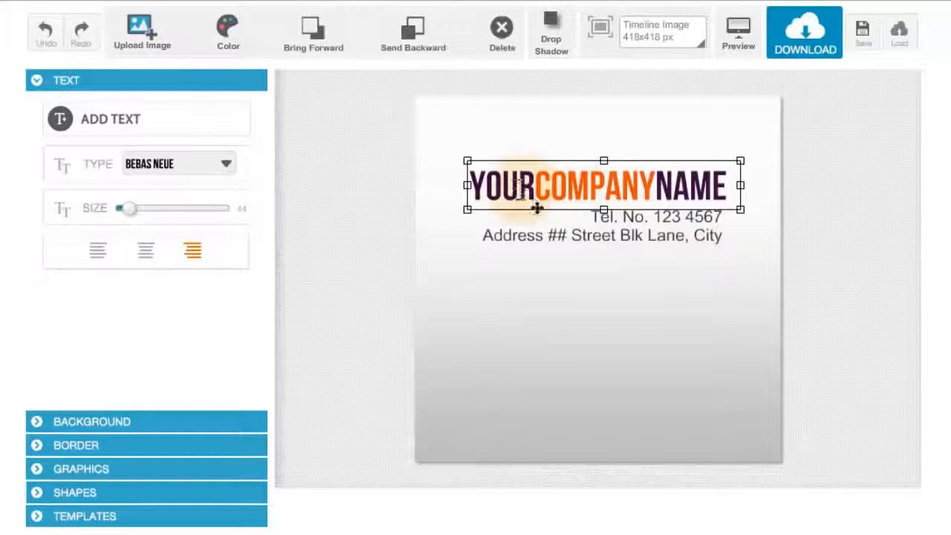
double_click(540, 195)
left_click_drag(537, 186, 357, 94)
left_click(228, 33)
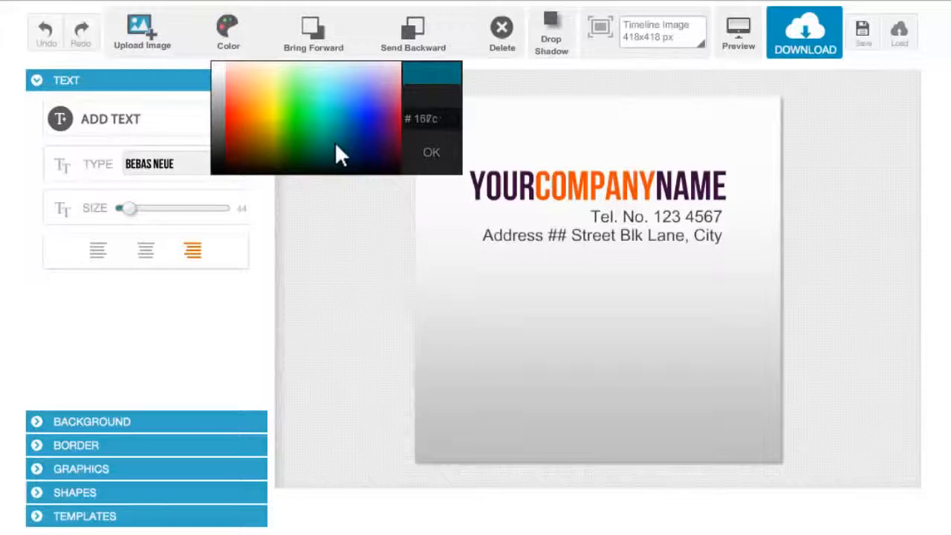
left_click(335, 153)
left_click(551, 191)
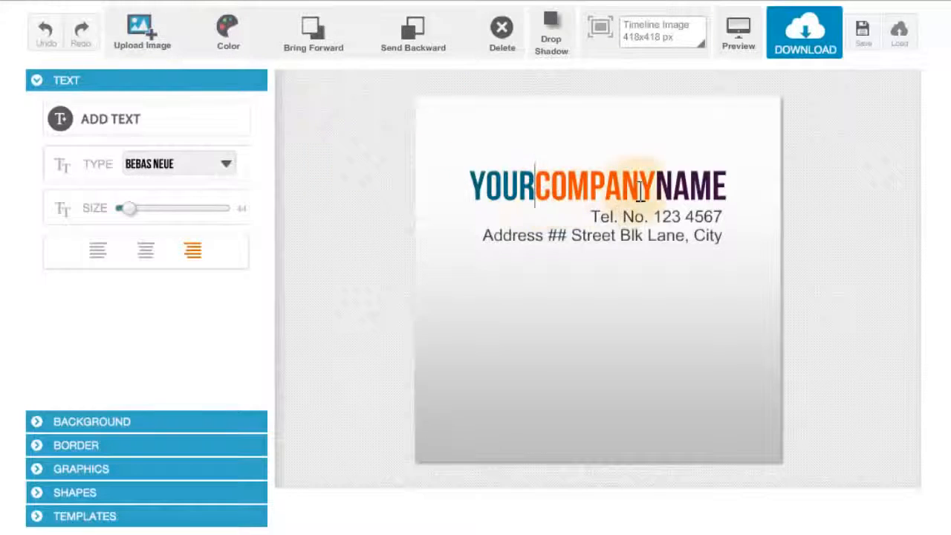
- Select the word YOUR in the company name and view its hex colour code in the colour picker
left_click_drag(652, 186, 732, 192)
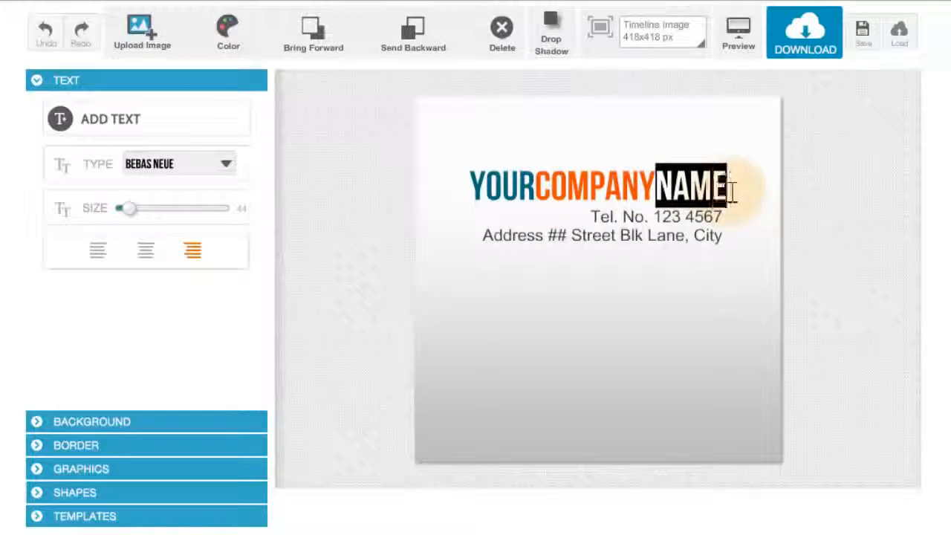
left_click(533, 186)
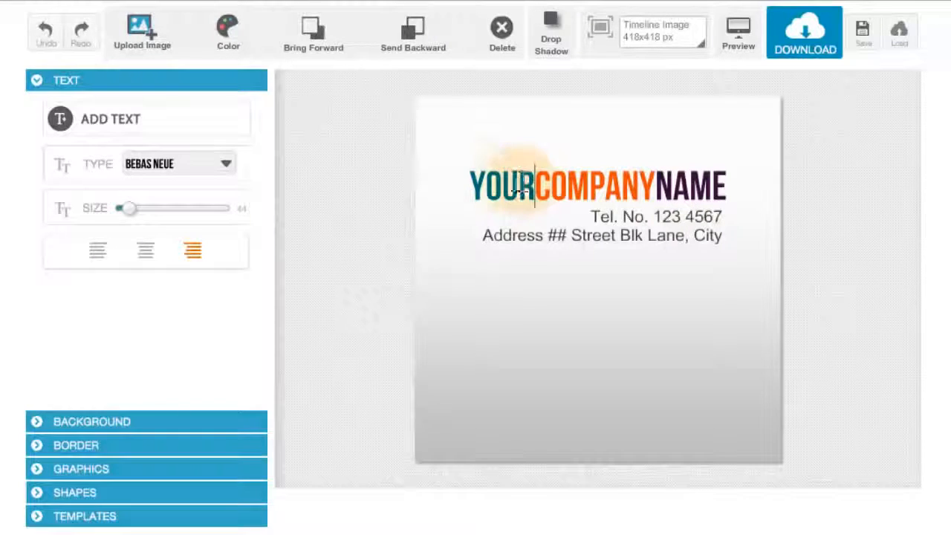
left_click_drag(535, 186, 438, 178)
left_click(534, 193)
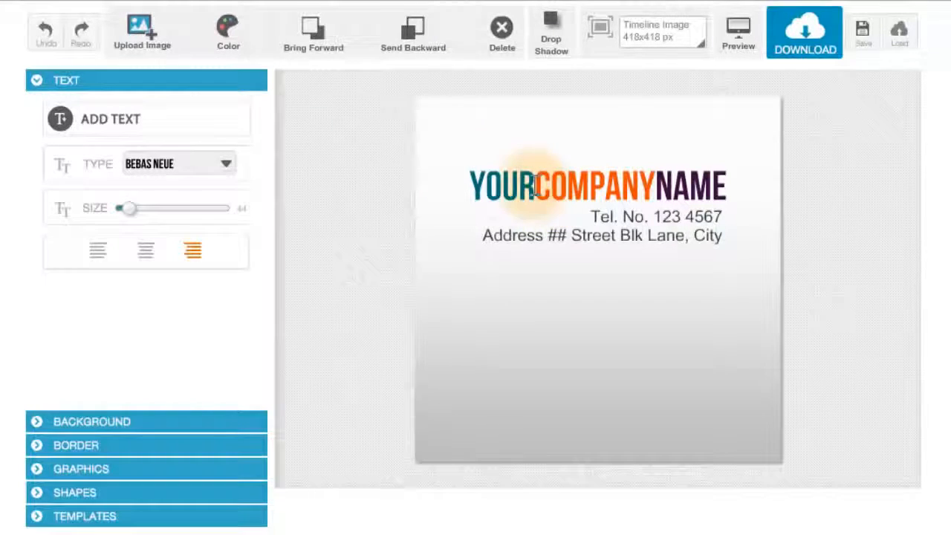
left_click_drag(532, 182, 450, 181)
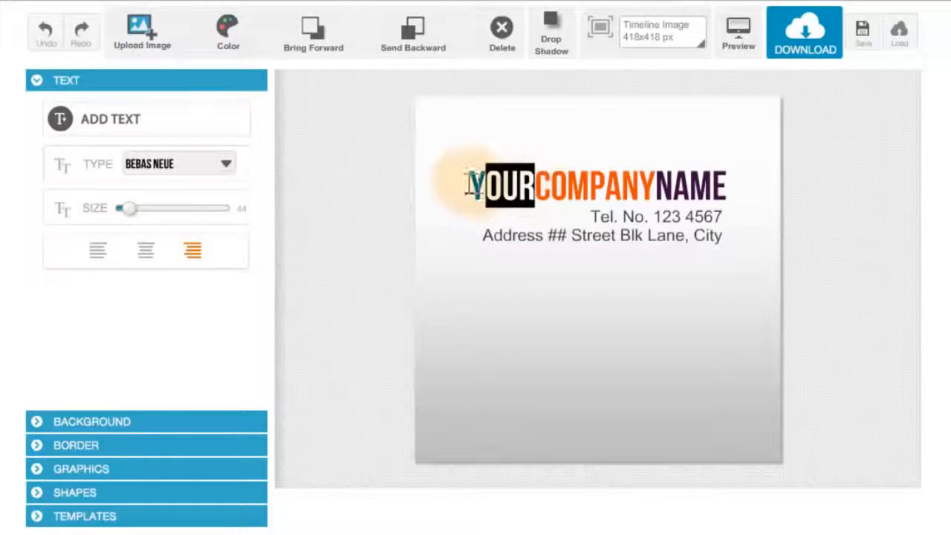
left_click(223, 37)
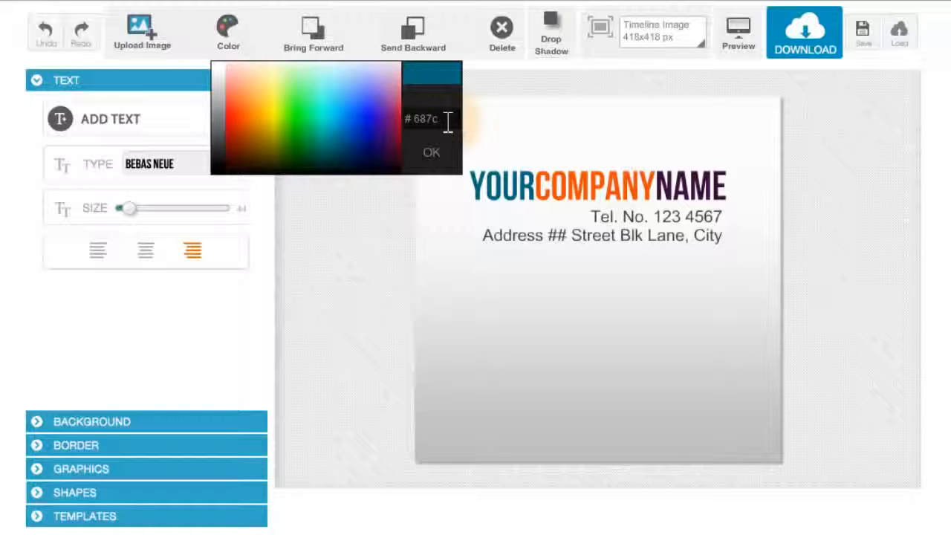
left_click_drag(448, 122, 411, 126)
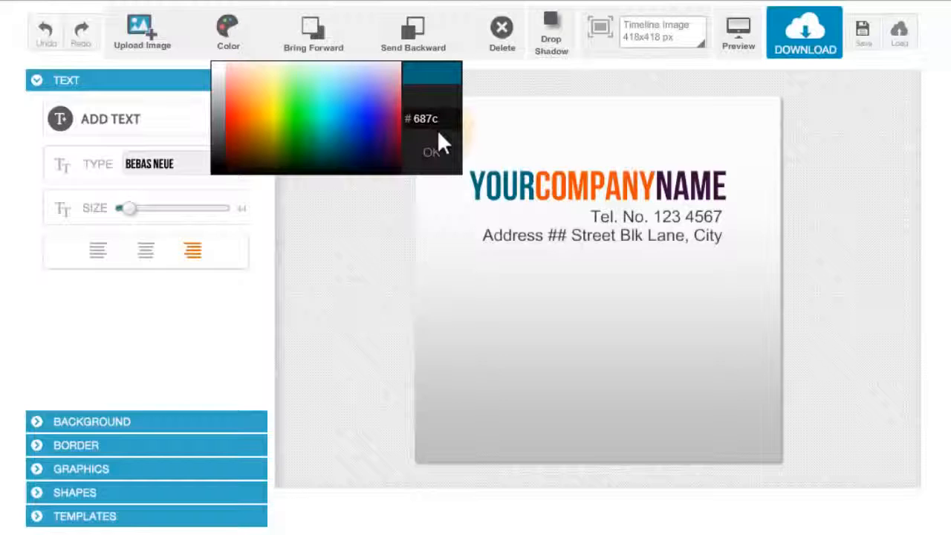
left_click(432, 152)
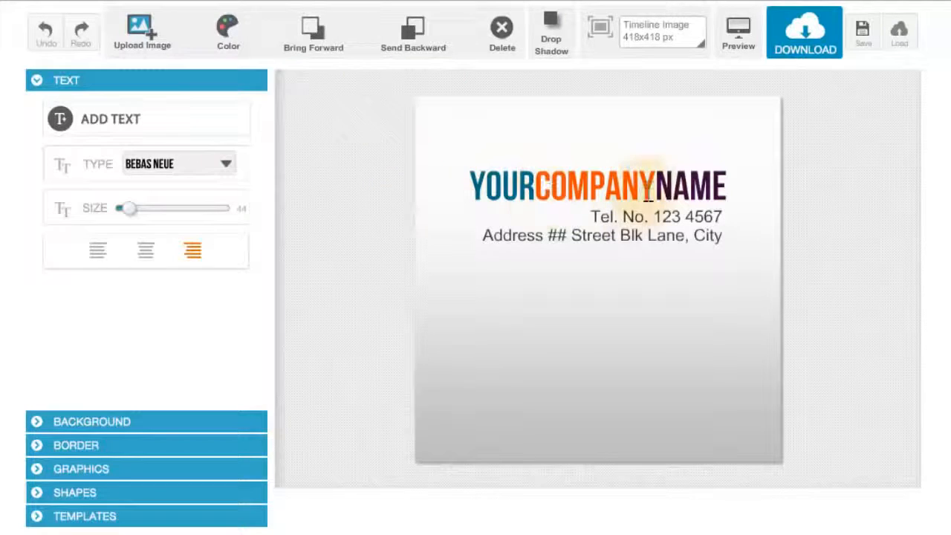
- Colour the word NAME with the same dark teal hex code as YOUR
left_click_drag(653, 188, 732, 184)
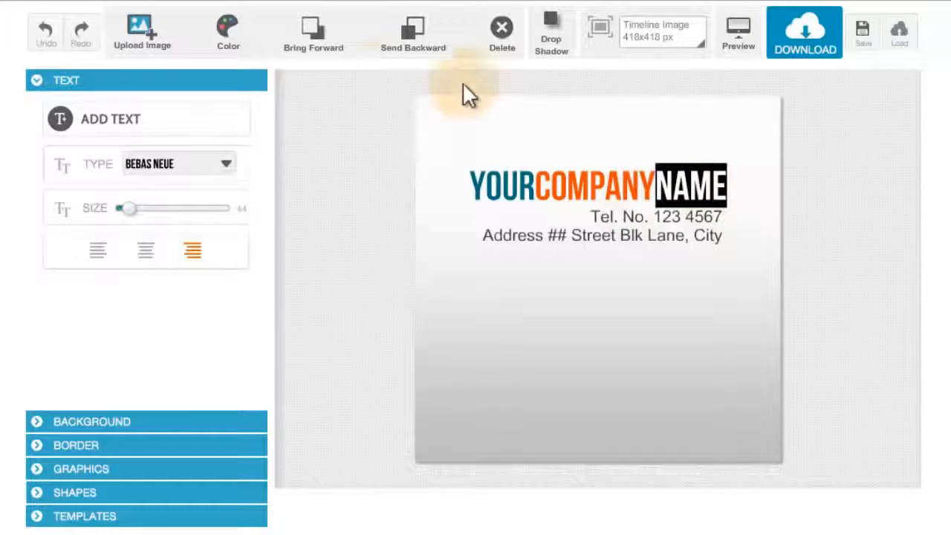
left_click(227, 29)
left_click(466, 119)
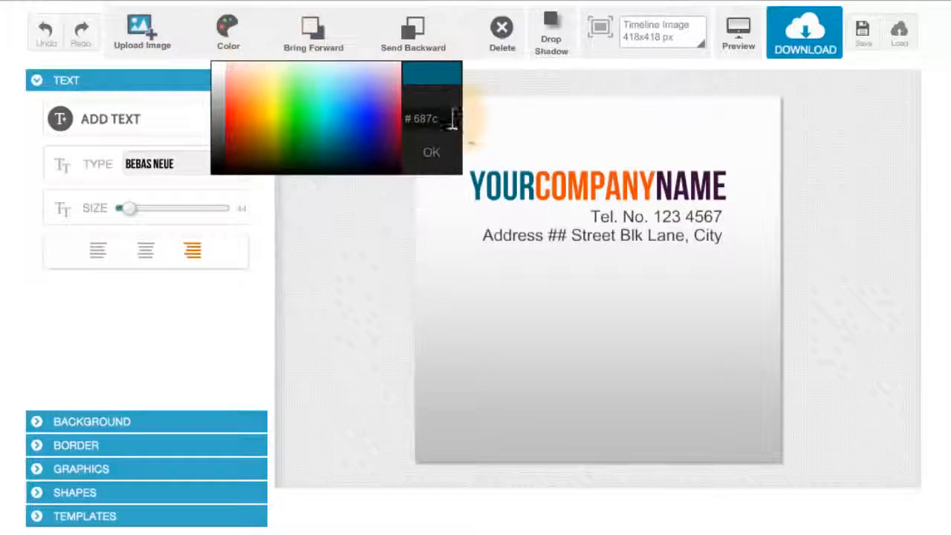
left_click_drag(450, 119, 413, 124)
key("BackSpace")
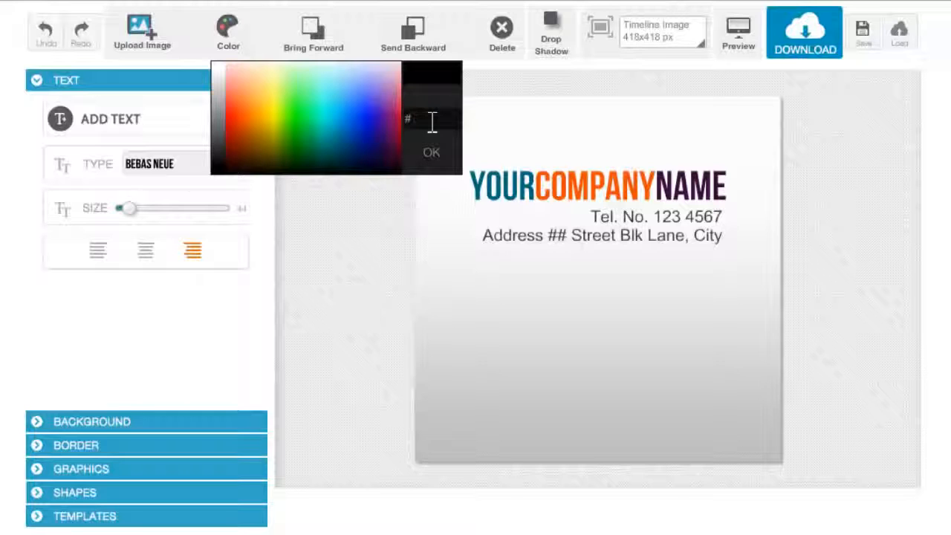
type("687c")
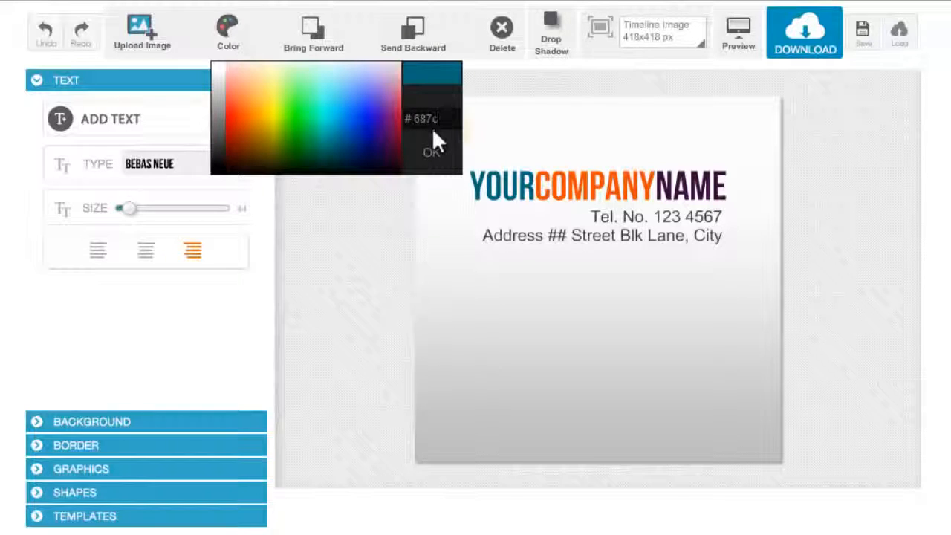
left_click(435, 152)
left_click(520, 189)
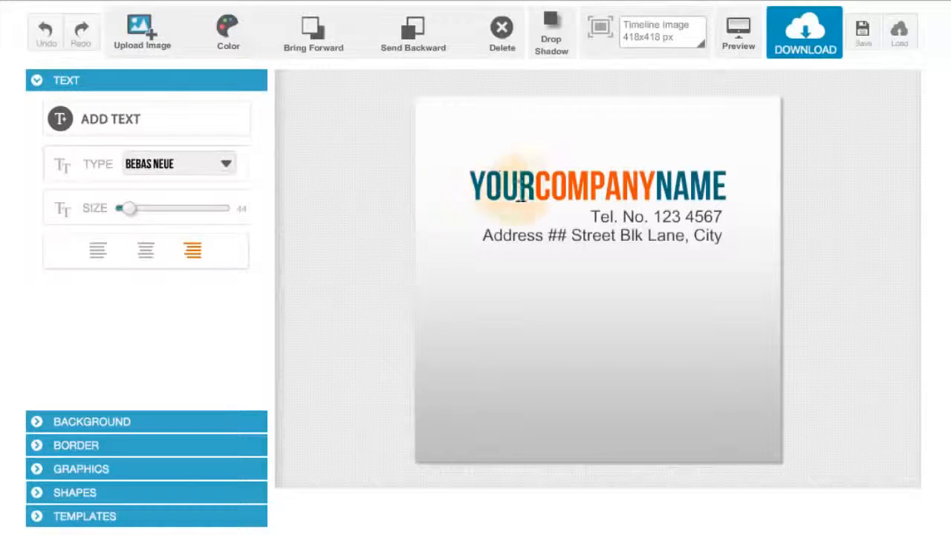
left_click(709, 238)
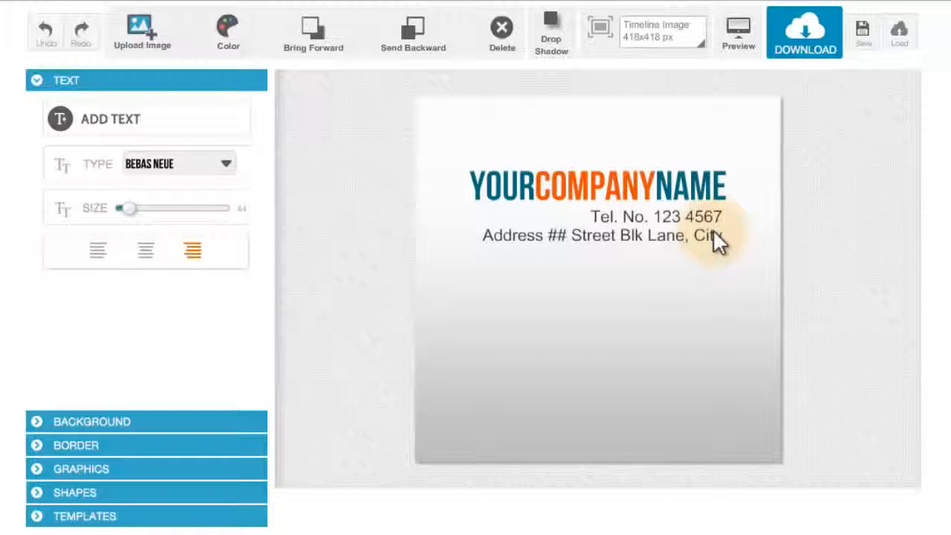
- Add a circle shape to the canvas and colour it white
left_click(230, 494)
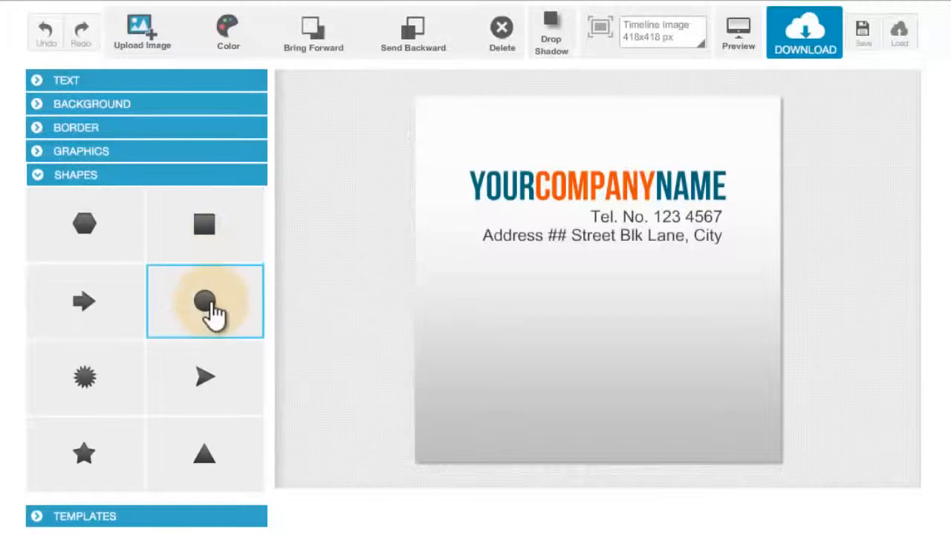
left_click(213, 313)
left_click(476, 132)
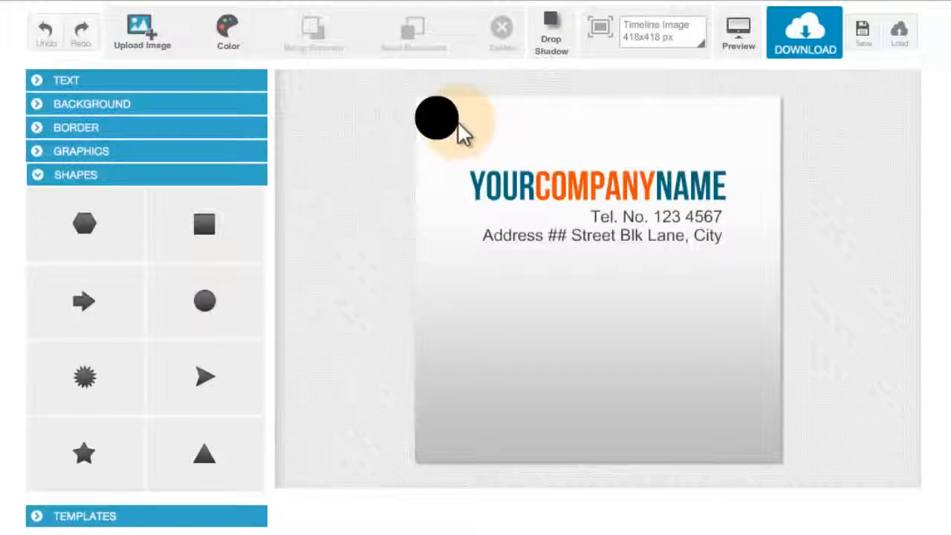
left_click(451, 133)
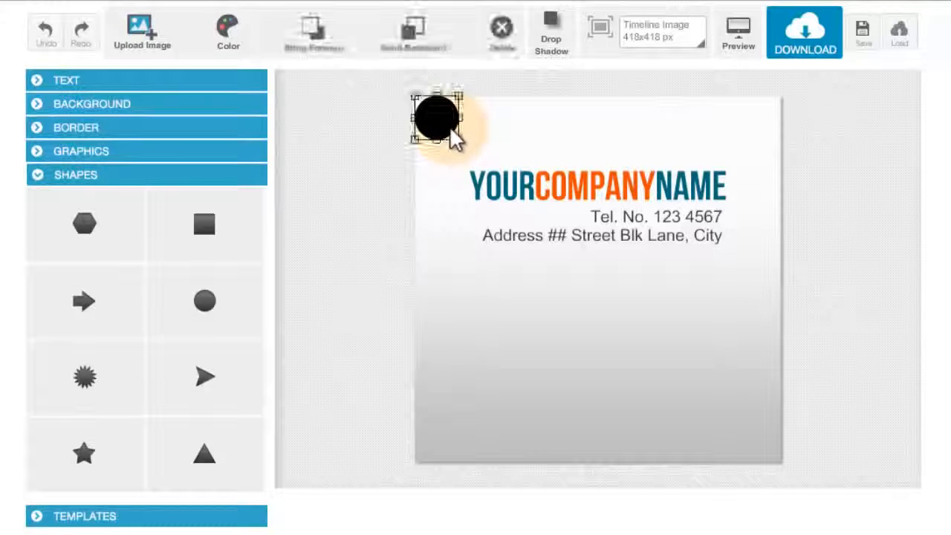
left_click(231, 44)
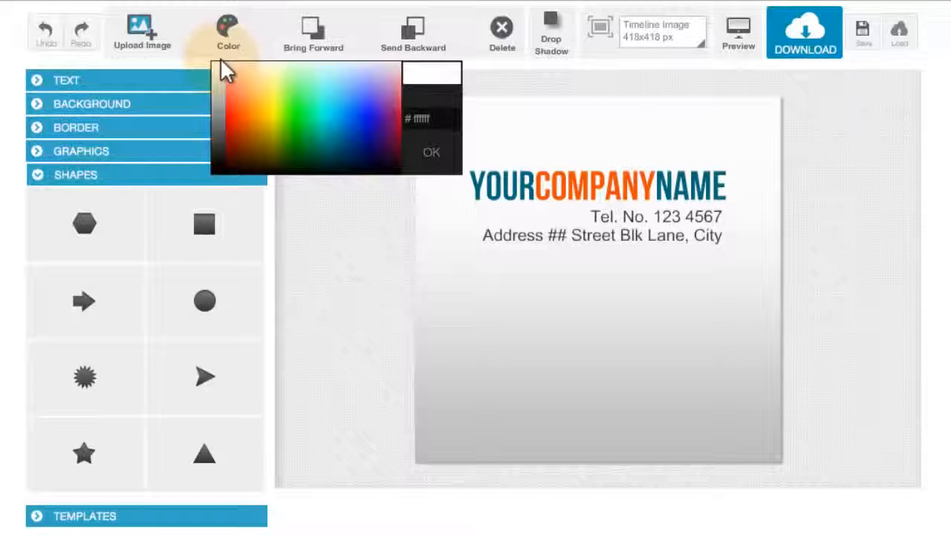
left_click(227, 80)
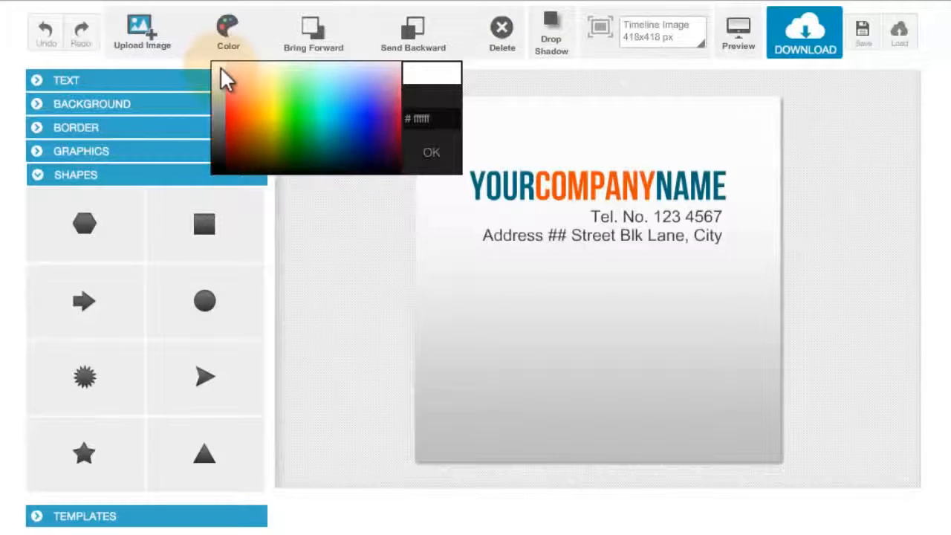
left_click(245, 80)
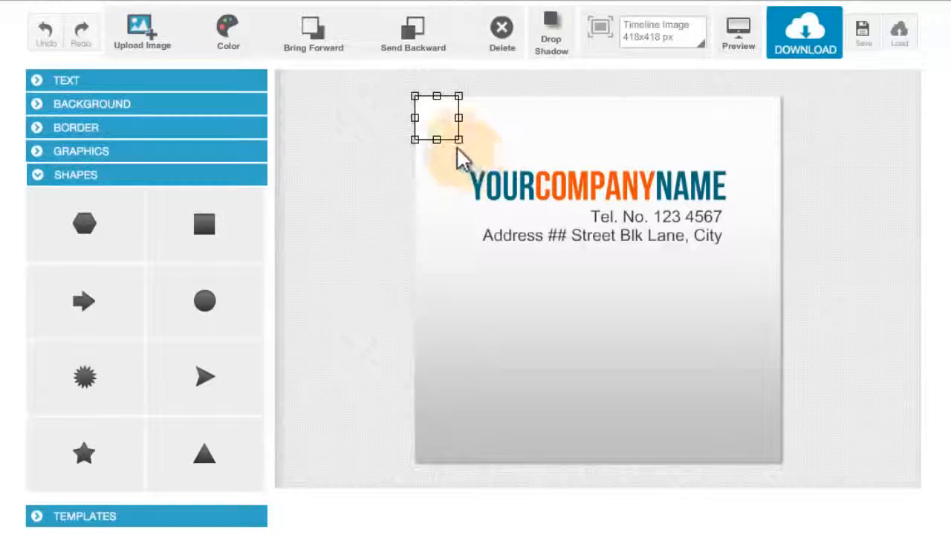
- Move the white circle to the lower middle of the canvas and enlarge it to about 180 px across
left_click_drag(441, 134, 625, 405)
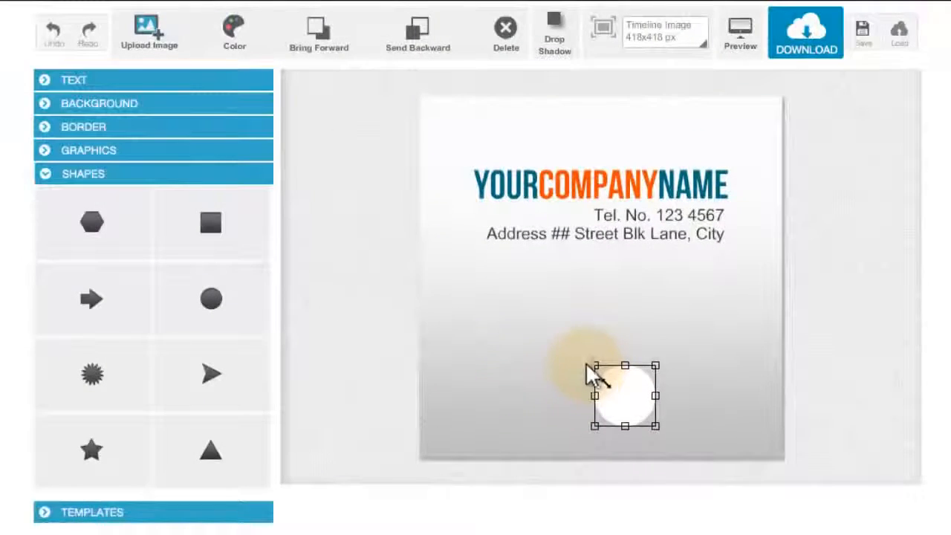
left_click_drag(588, 366, 438, 322)
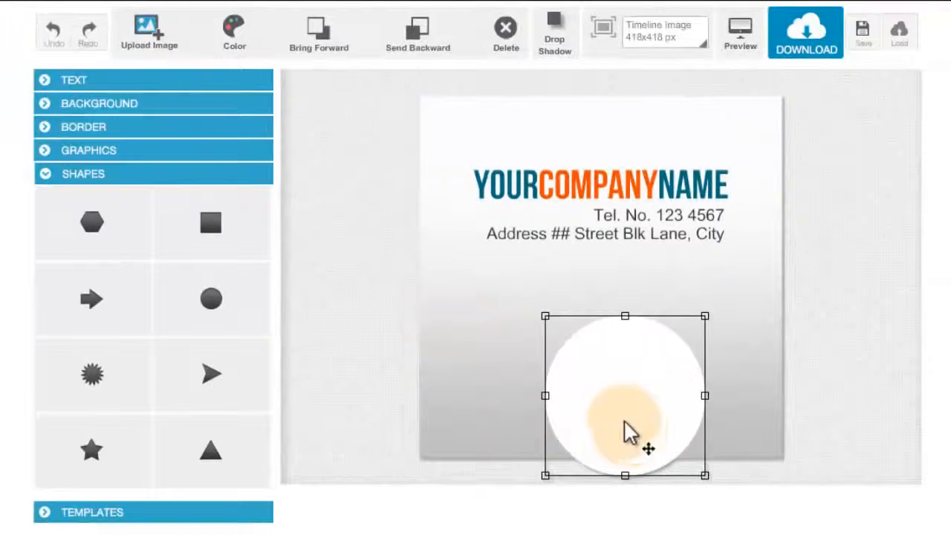
left_click_drag(634, 438, 593, 373)
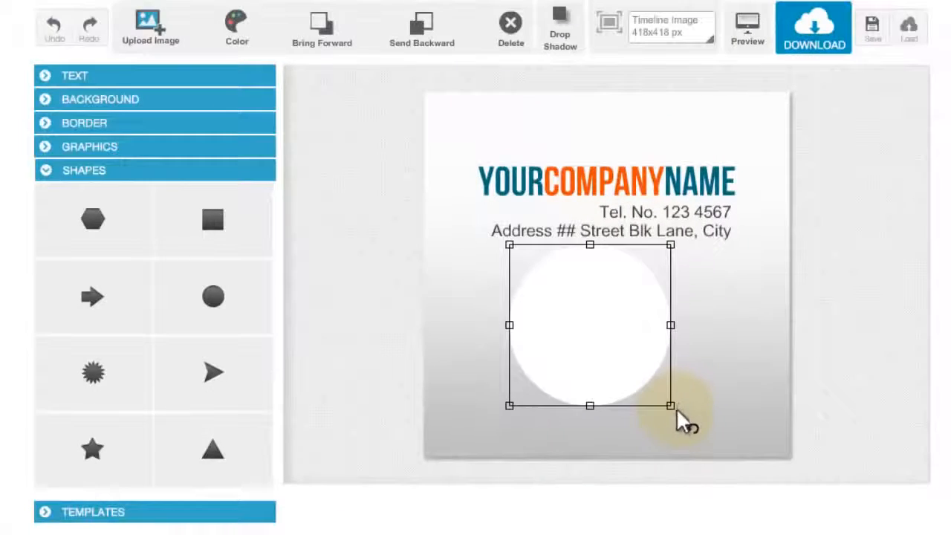
- Rotate the white circle by about 45 degrees
left_click_drag(550, 431, 572, 232)
left_click_drag(685, 353, 743, 355)
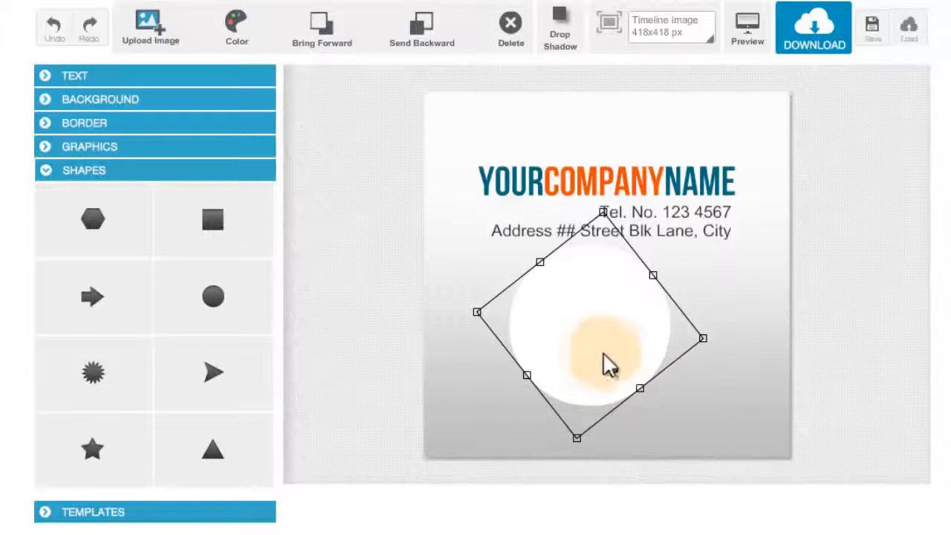
left_click_drag(706, 342, 711, 365)
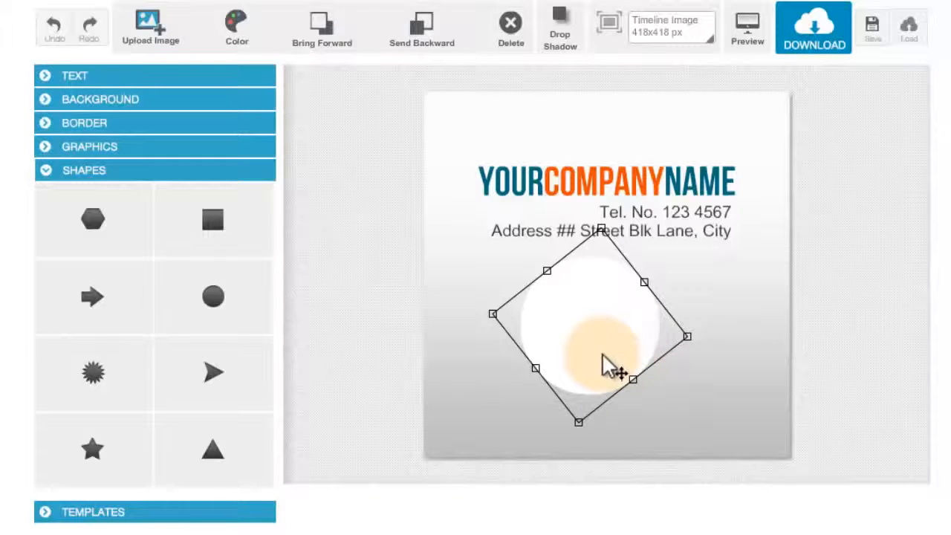
- Move the circle up behind the start of the company name and send it backward behind the text
left_click_drag(604, 364, 525, 239)
left_click(589, 319)
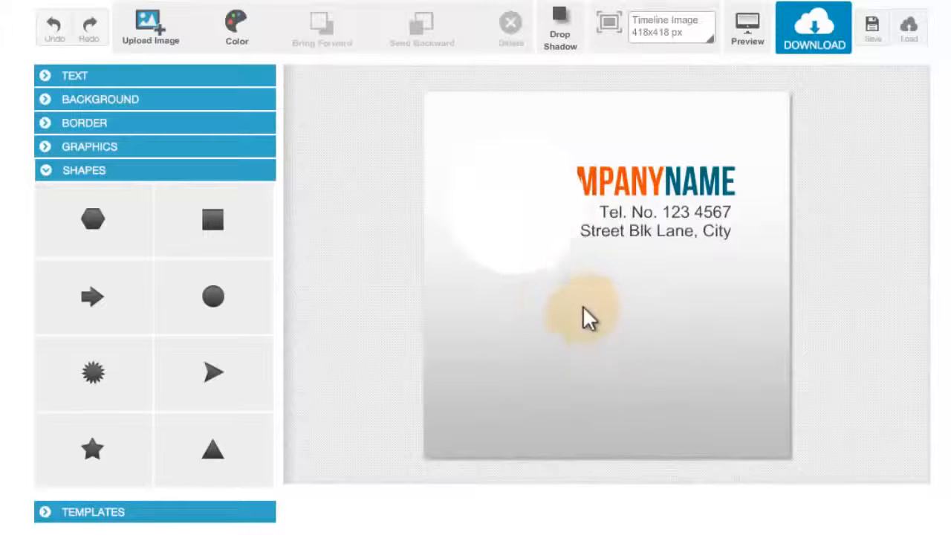
left_click(521, 248)
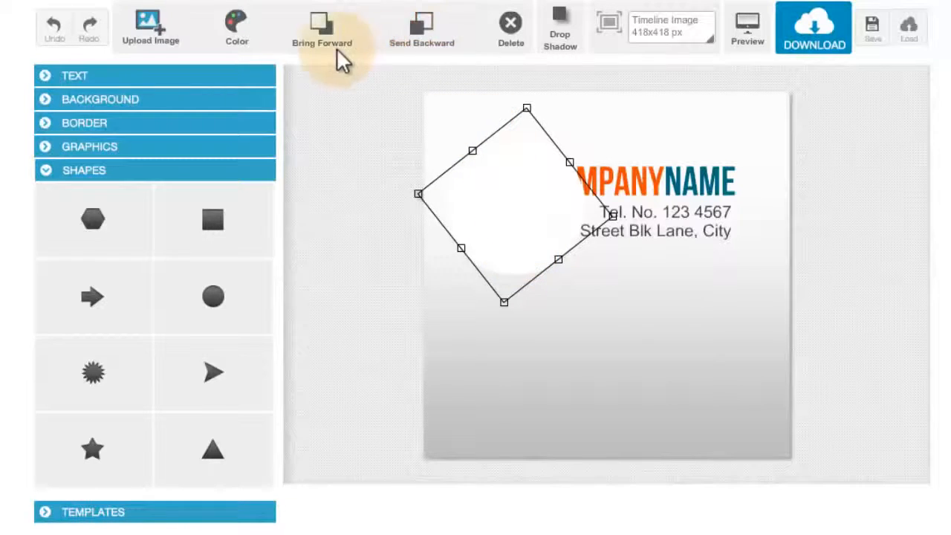
left_click(416, 42)
left_click(415, 39)
- Check the circle's placement behind the text by selecting and deselecting it
left_click(588, 342)
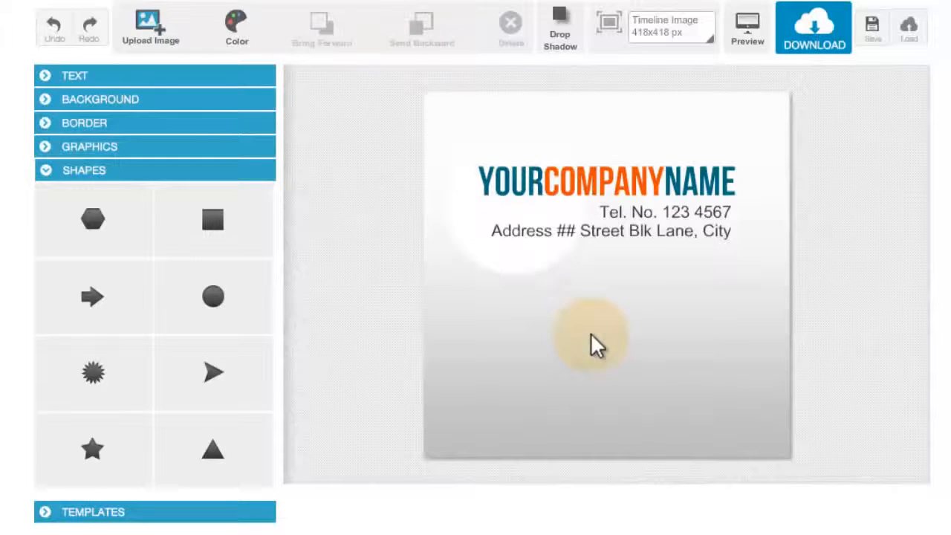
left_click(537, 272)
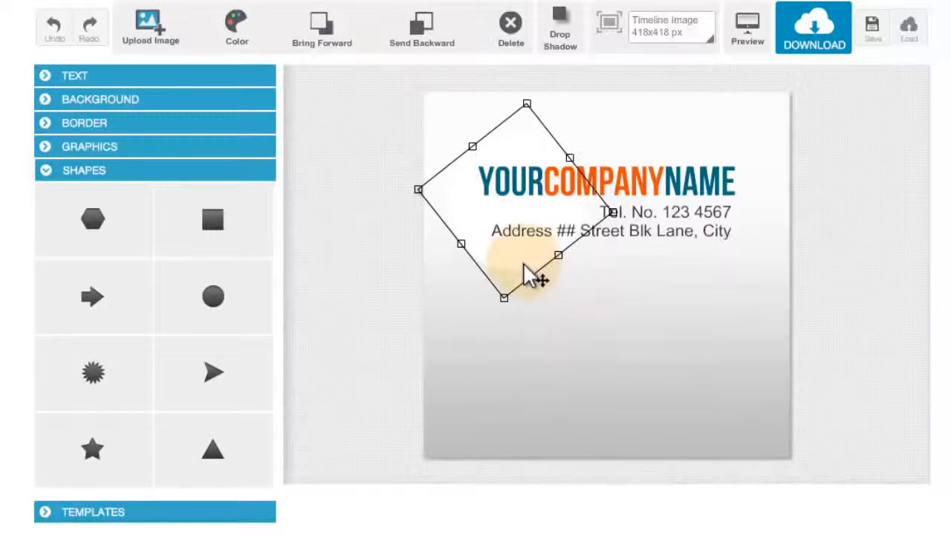
left_click(569, 329)
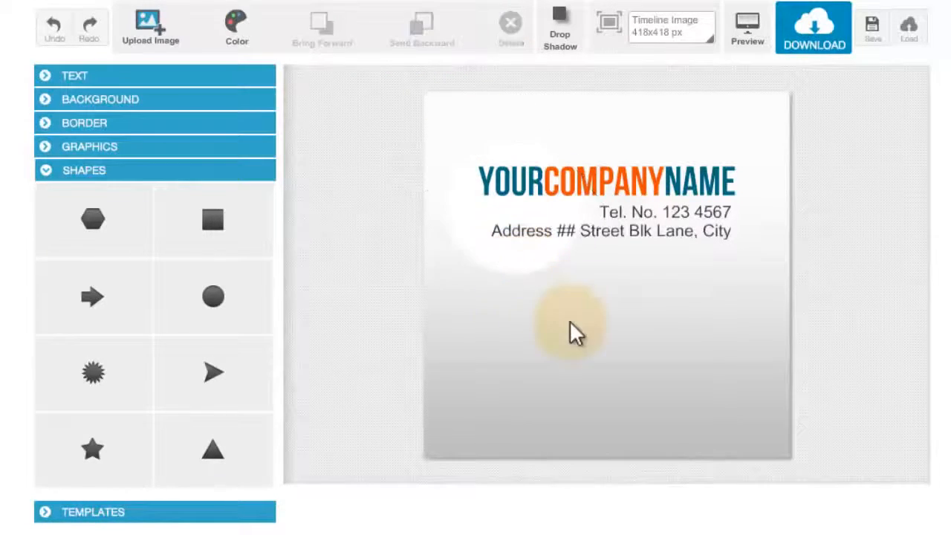
left_click(545, 269)
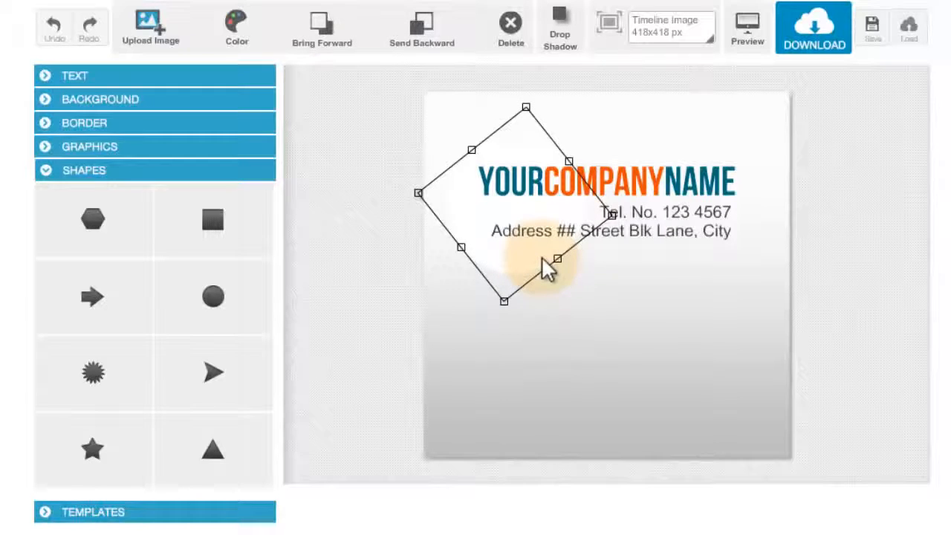
left_click(566, 293)
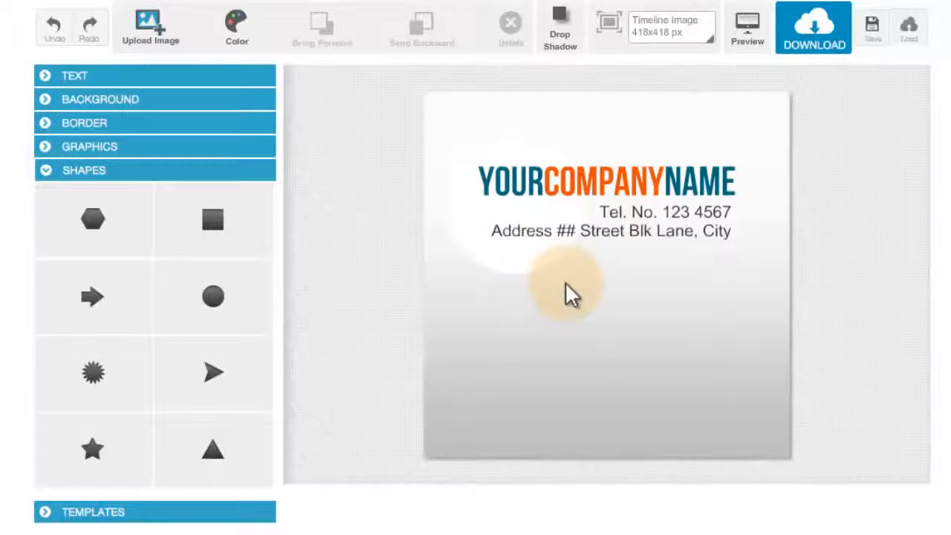
left_click(525, 274)
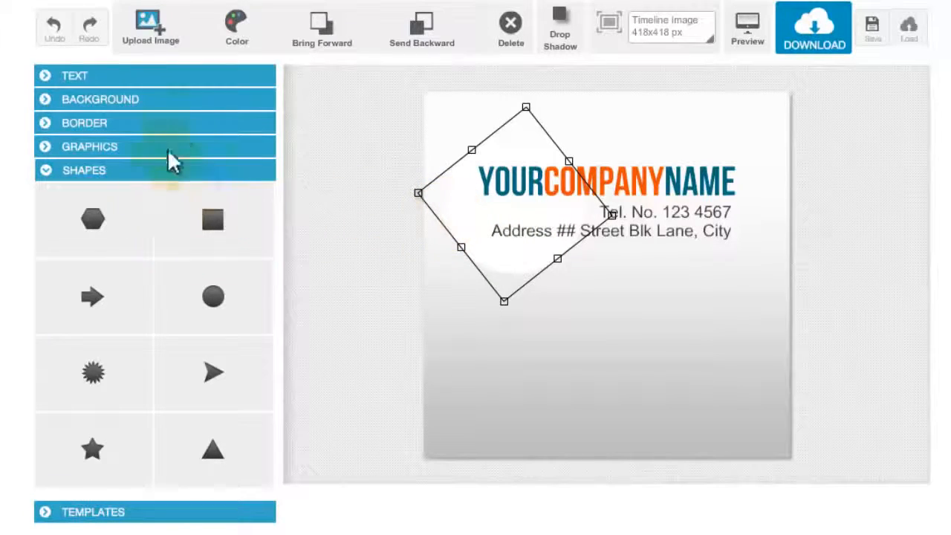
- Try a transparent background, then restore the grey gradient background
left_click(187, 102)
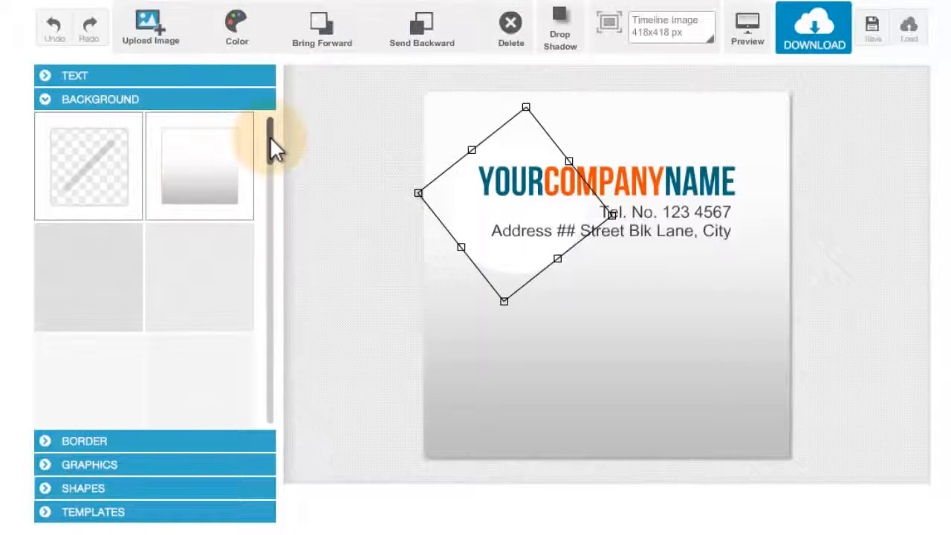
left_click(91, 162)
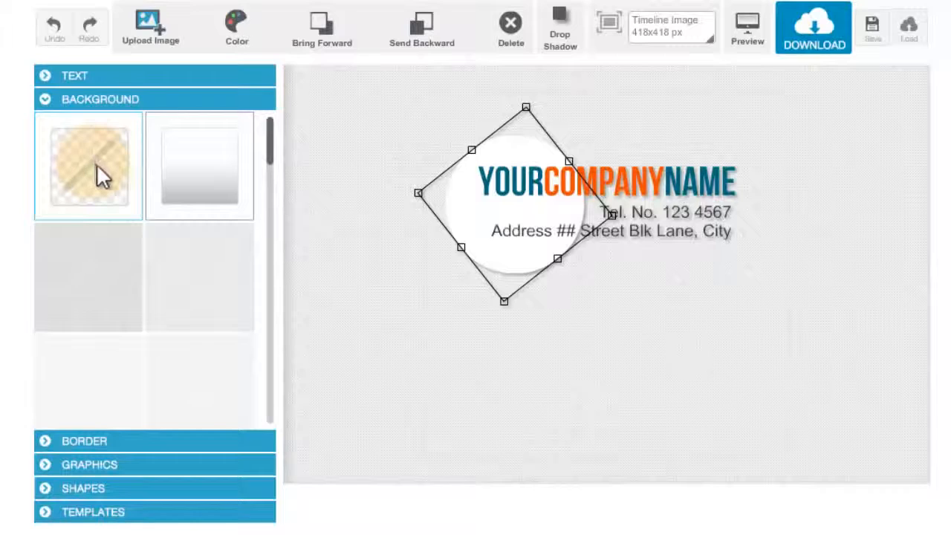
left_click(163, 164)
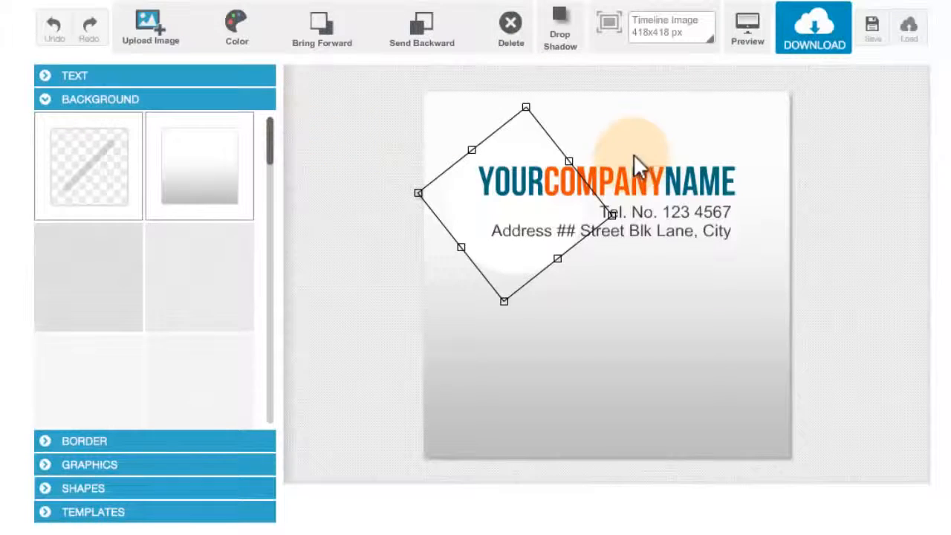
- Try red and blue colours on the background gradient, then set it back to white
left_click(754, 429)
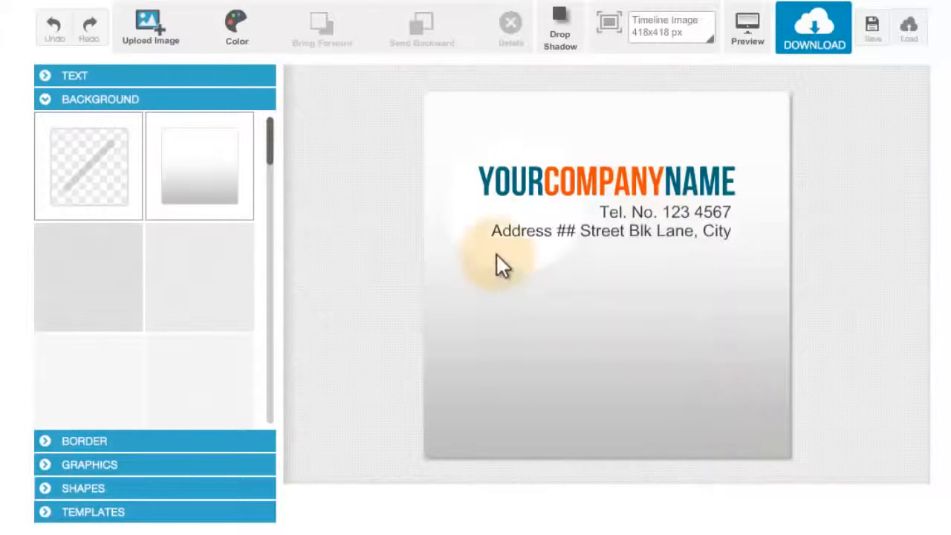
left_click(240, 29)
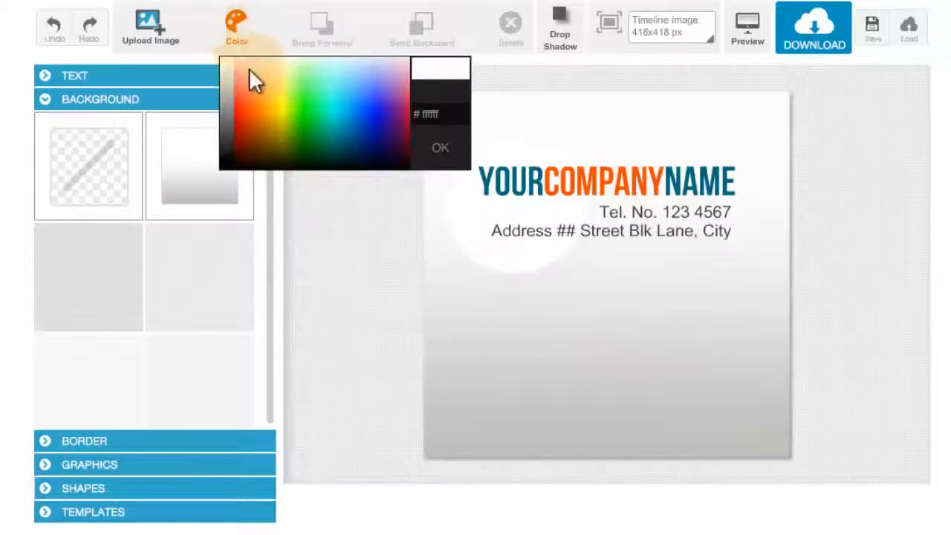
left_click_drag(248, 81, 240, 134)
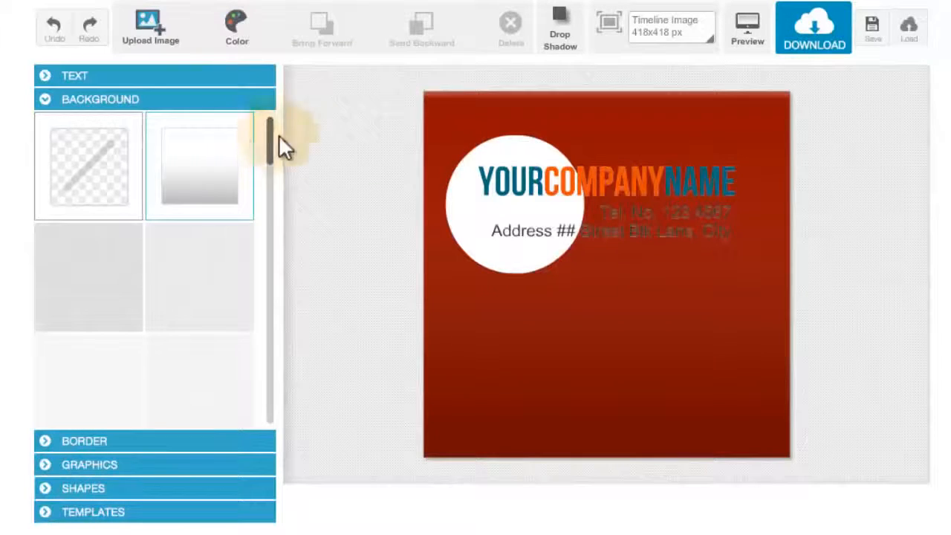
left_click(249, 38)
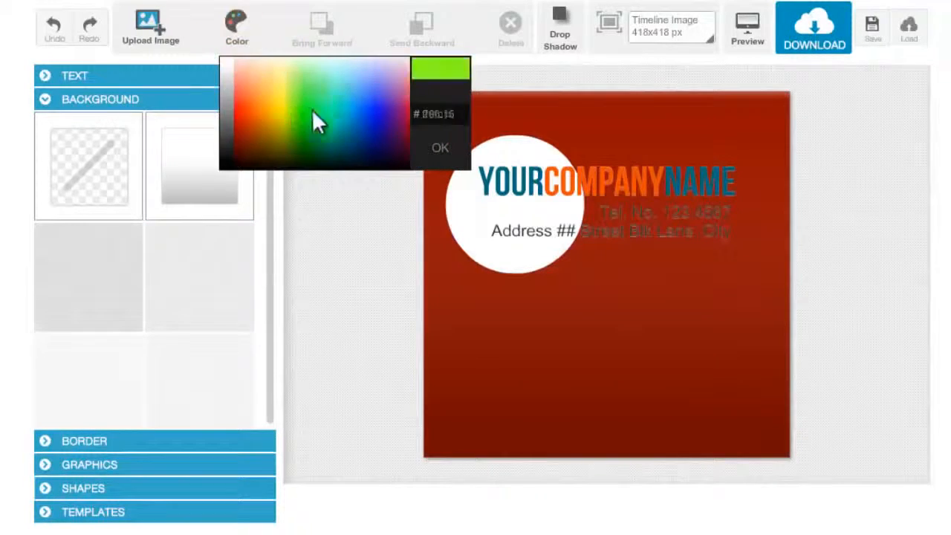
left_click_drag(314, 121, 382, 111)
left_click(234, 40)
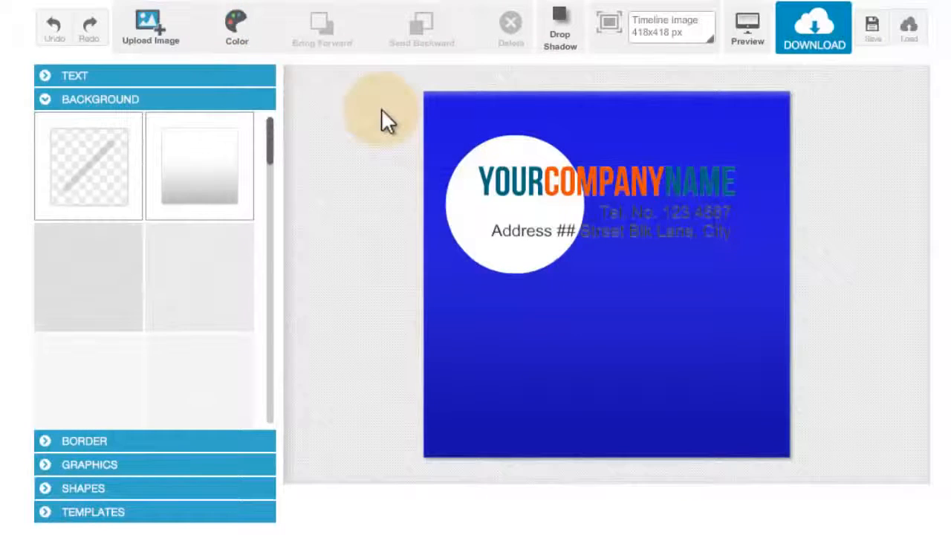
left_click(231, 27)
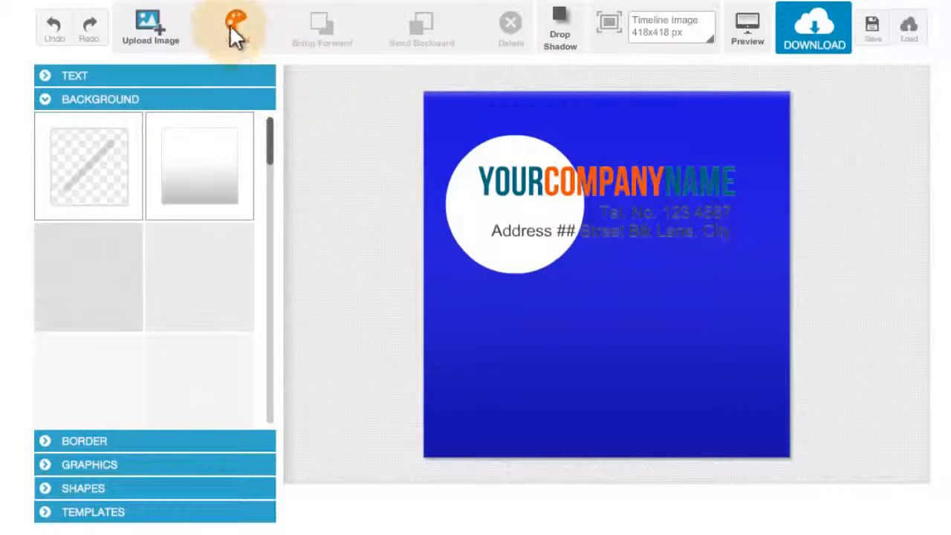
left_click_drag(235, 64, 231, 61)
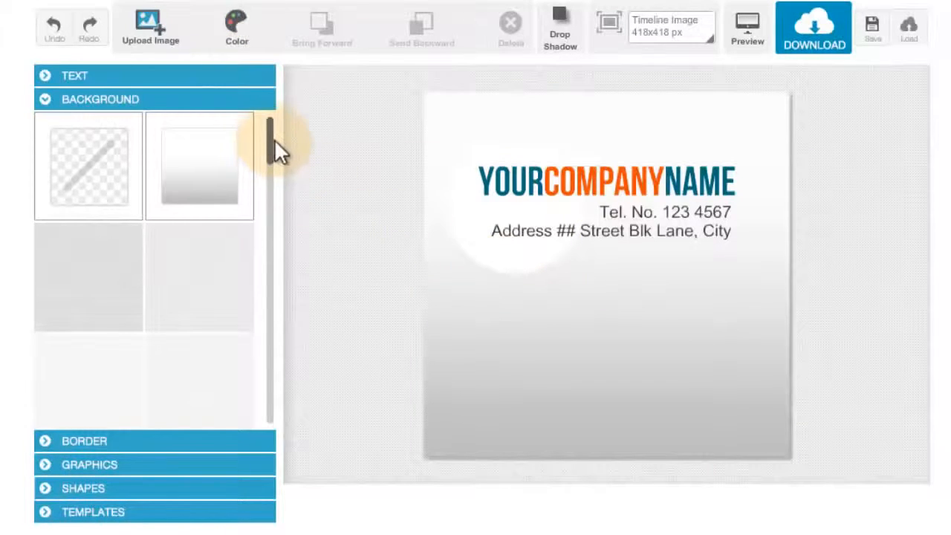
- Browse the background patterns and apply a dotted pattern over the gradient background
left_click_drag(271, 149, 276, 158)
scroll(276, 156, "down", 1)
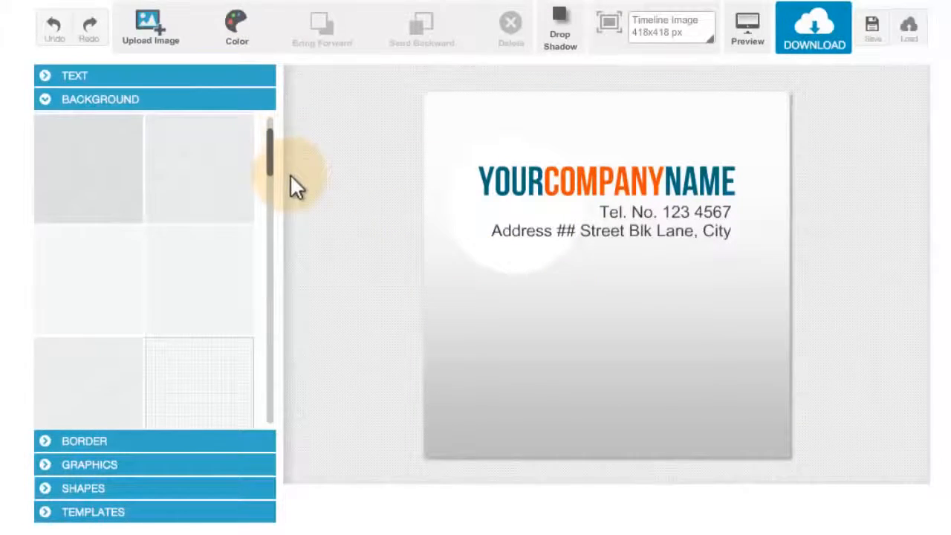
left_click(233, 163)
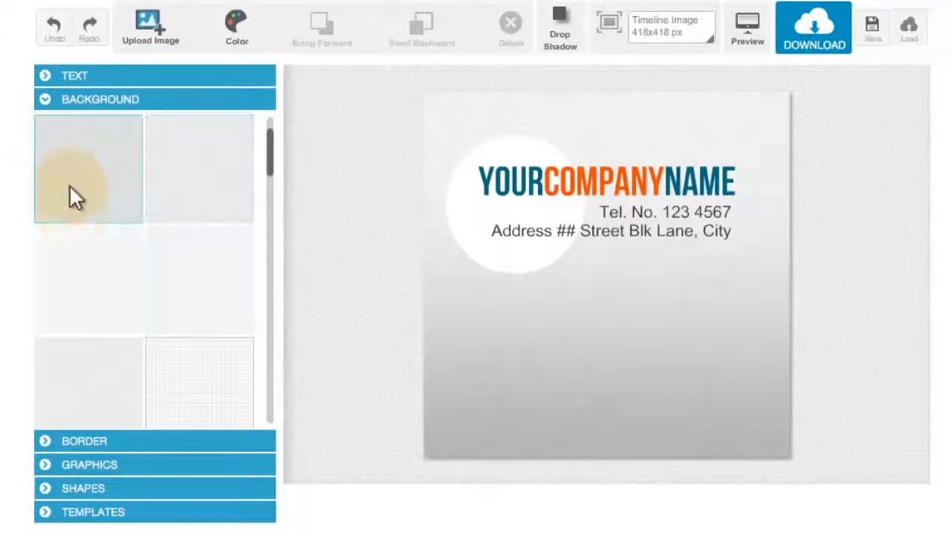
left_click(77, 212)
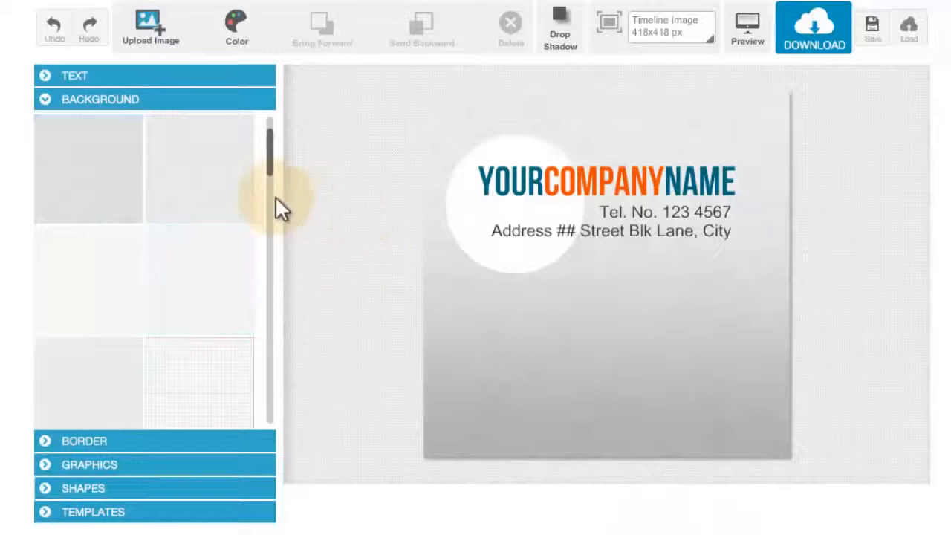
left_click_drag(270, 160, 284, 218)
left_click(224, 271)
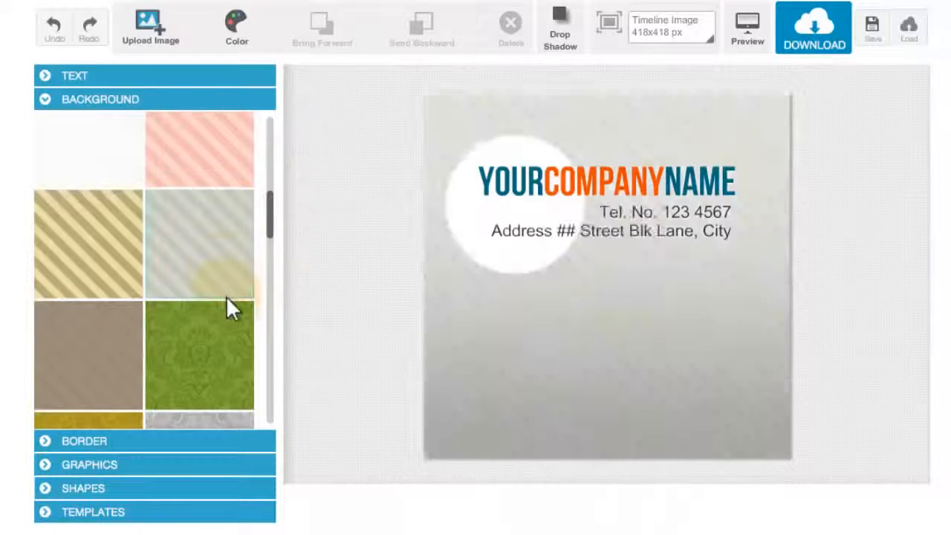
left_click(124, 162)
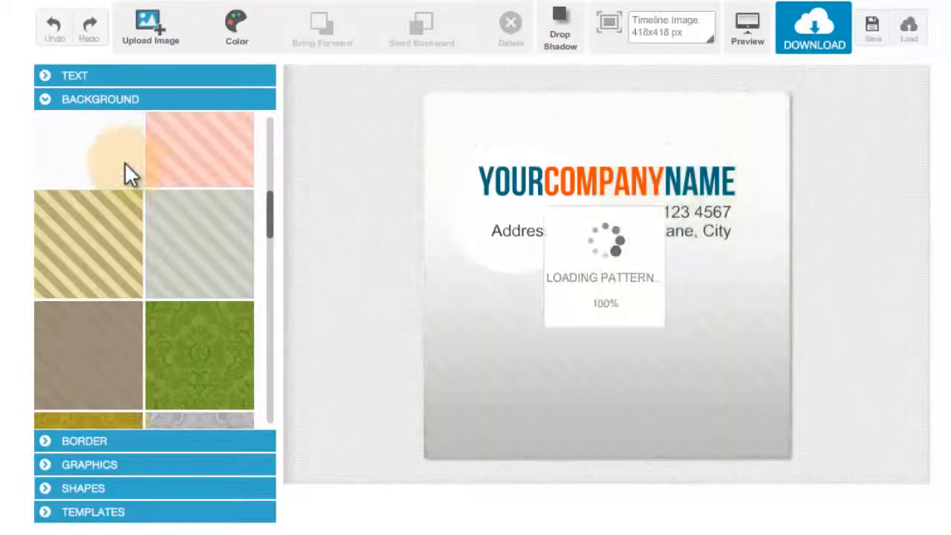
scroll(149, 186, "up", 2)
left_click(755, 459)
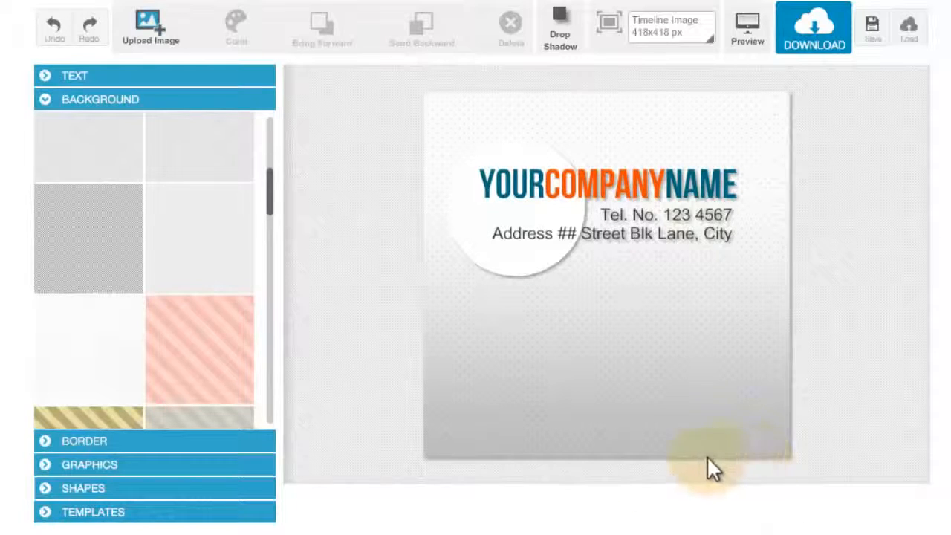
- Add a square shape, enlarge it to cover the whole canvas and send it backward behind the text
left_click(230, 490)
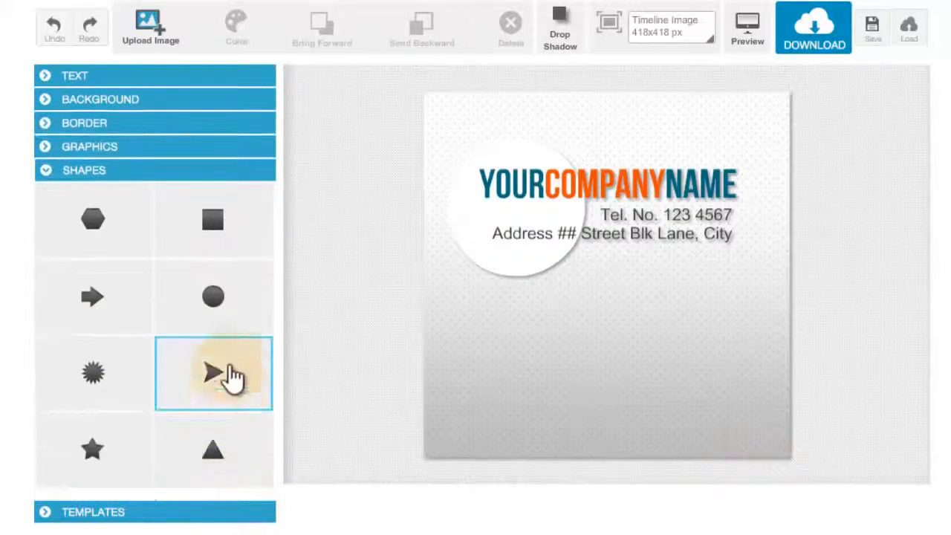
left_click(246, 249)
left_click(454, 118)
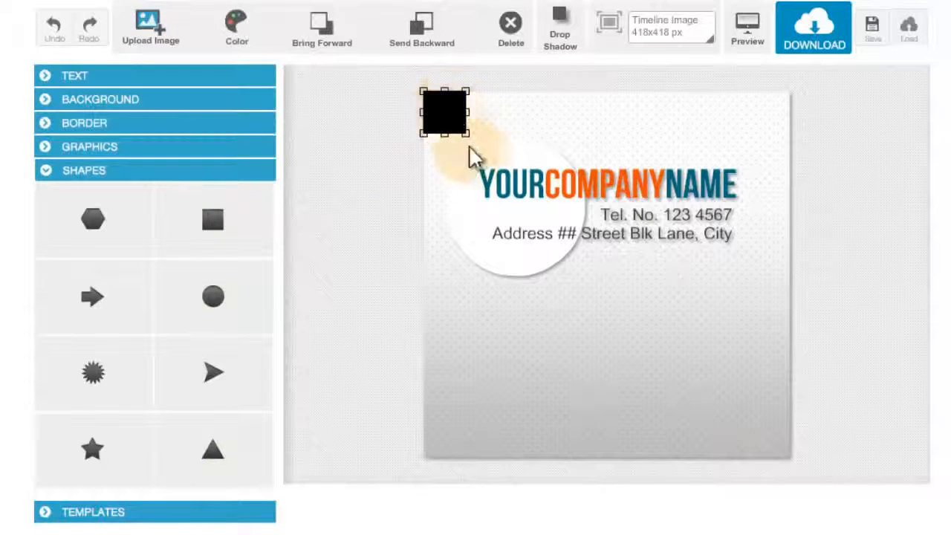
left_click_drag(466, 133, 675, 346)
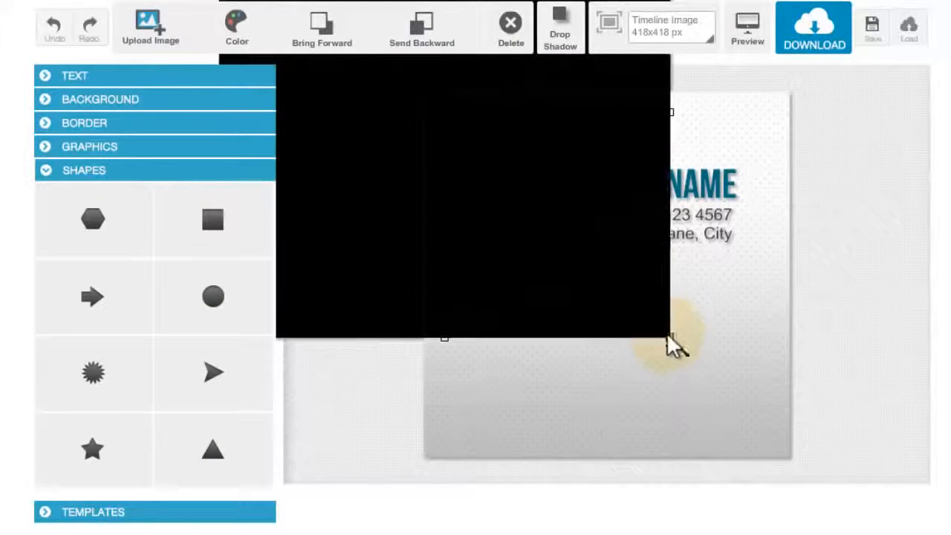
left_click_drag(661, 240, 662, 264)
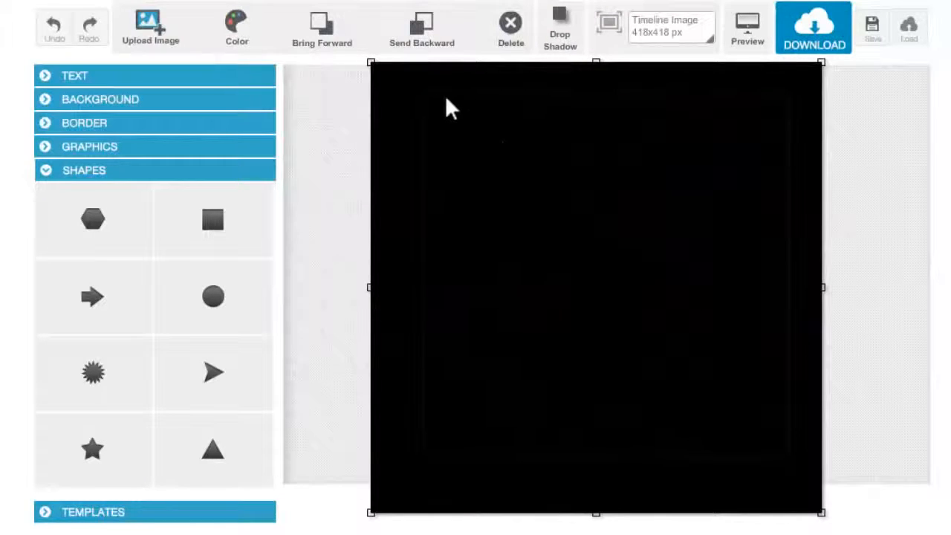
left_click(239, 43)
left_click(229, 99)
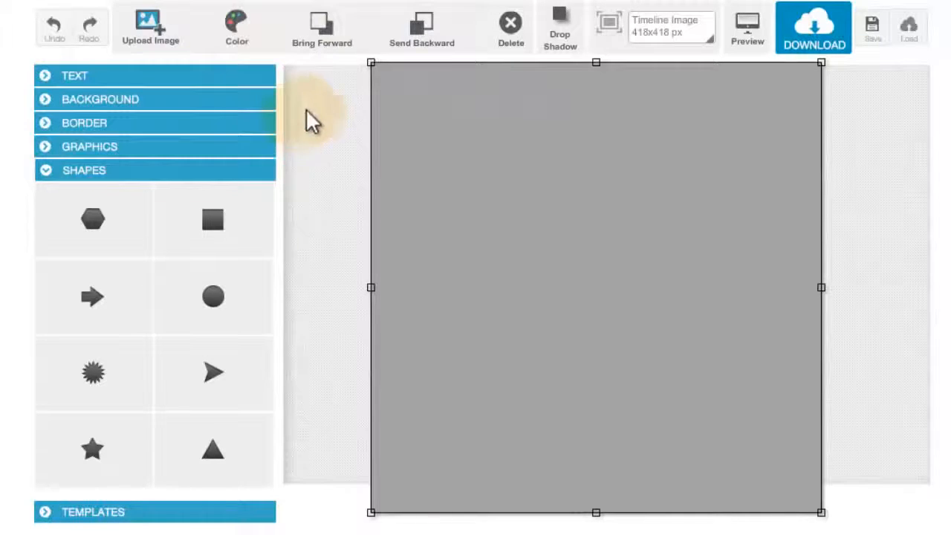
left_click(441, 22)
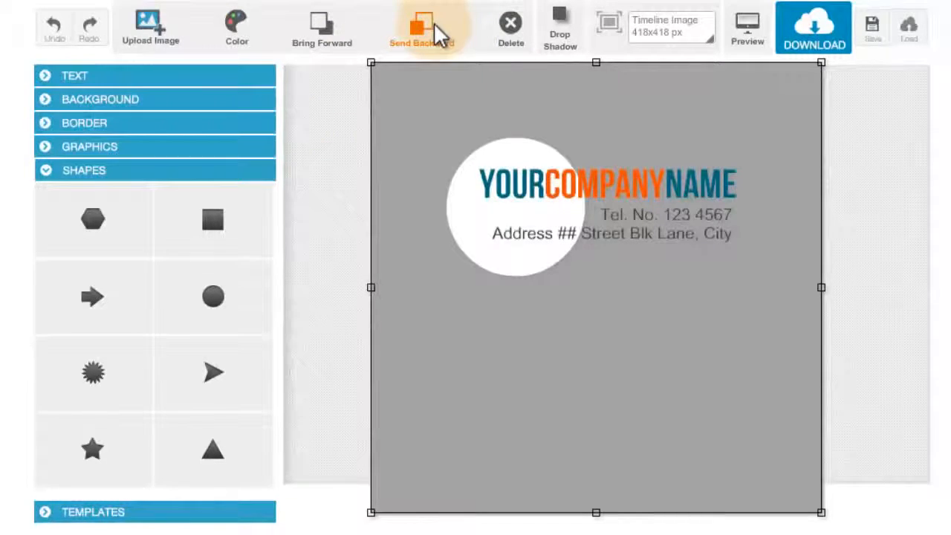
- Colour the square white and preview the design
left_click(238, 37)
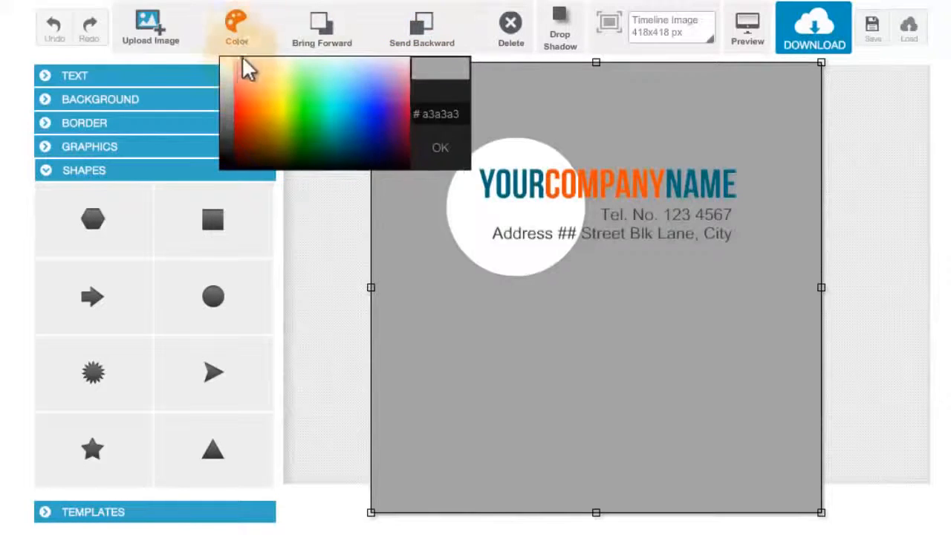
left_click(231, 62)
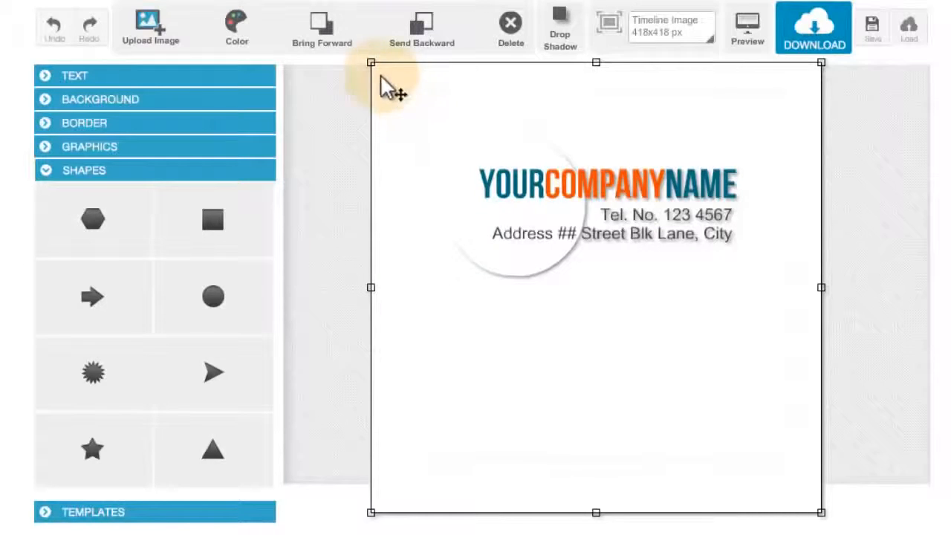
left_click_drag(386, 87, 359, 78)
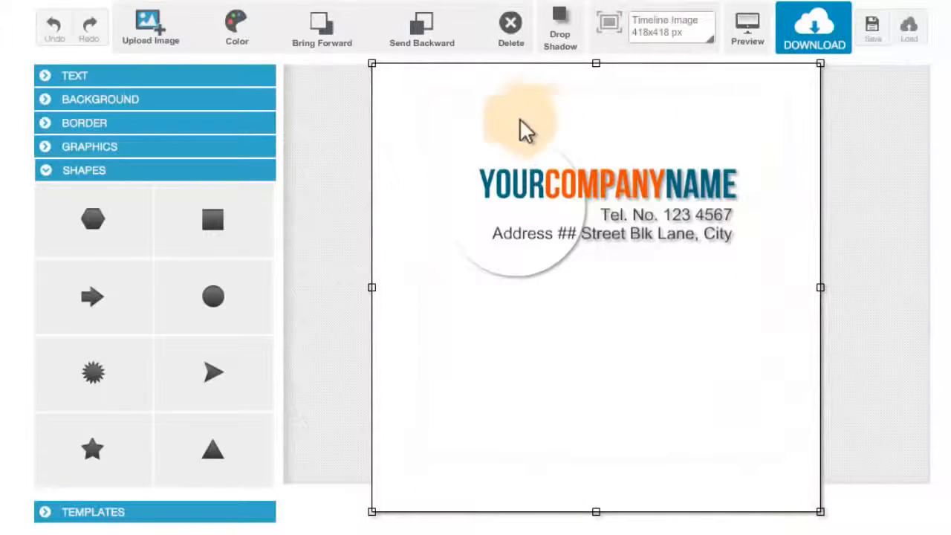
left_click(737, 46)
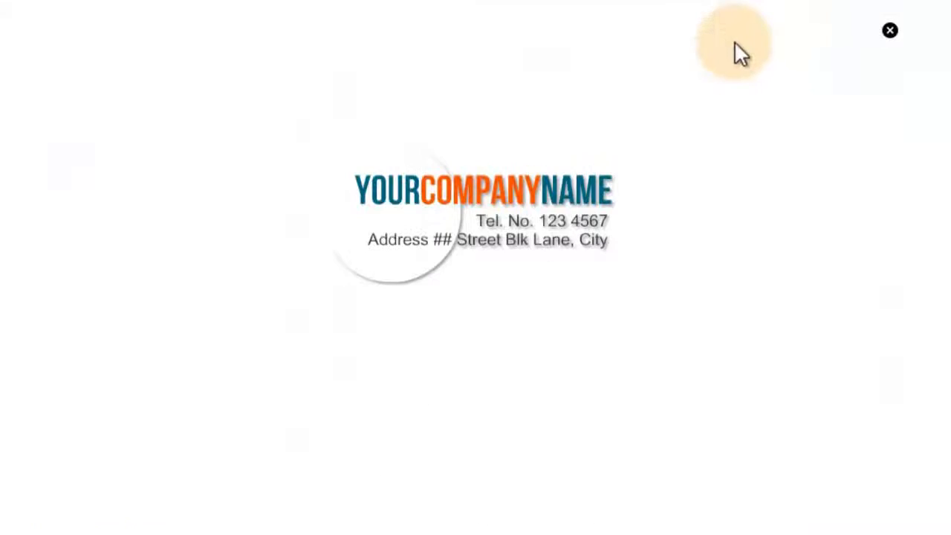
left_click(890, 33)
- Colour the large square green
left_click(463, 96)
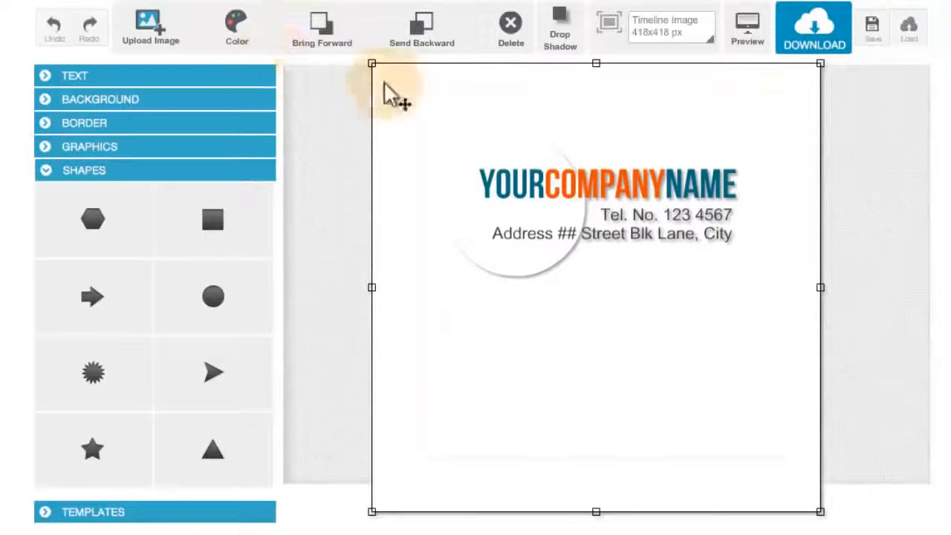
left_click(237, 29)
left_click(318, 106)
left_click(413, 127)
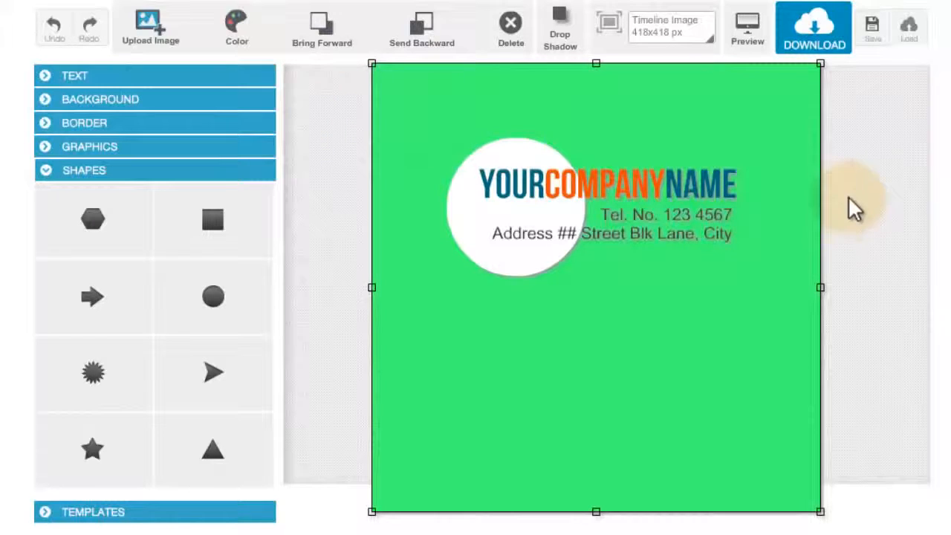
- Preview the green design, then select and delete the square
left_click(758, 45)
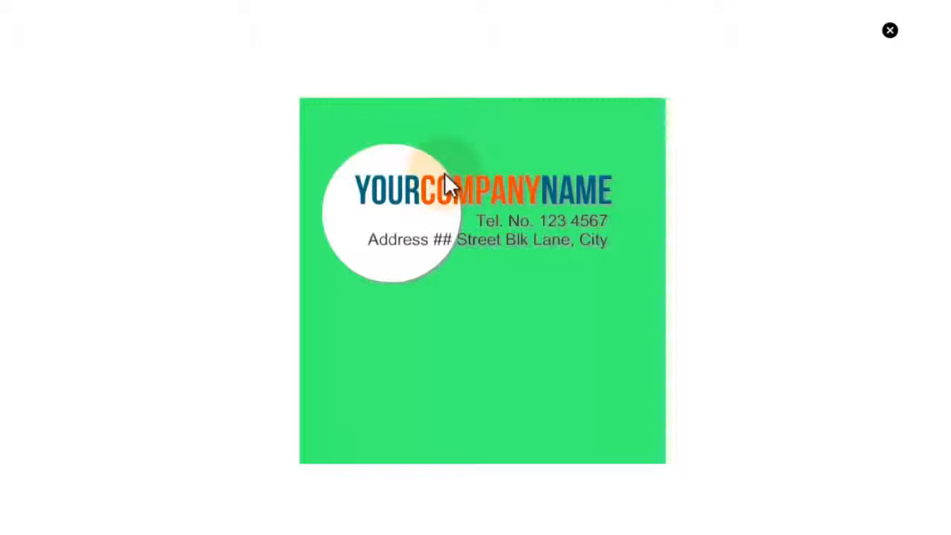
left_click(891, 34)
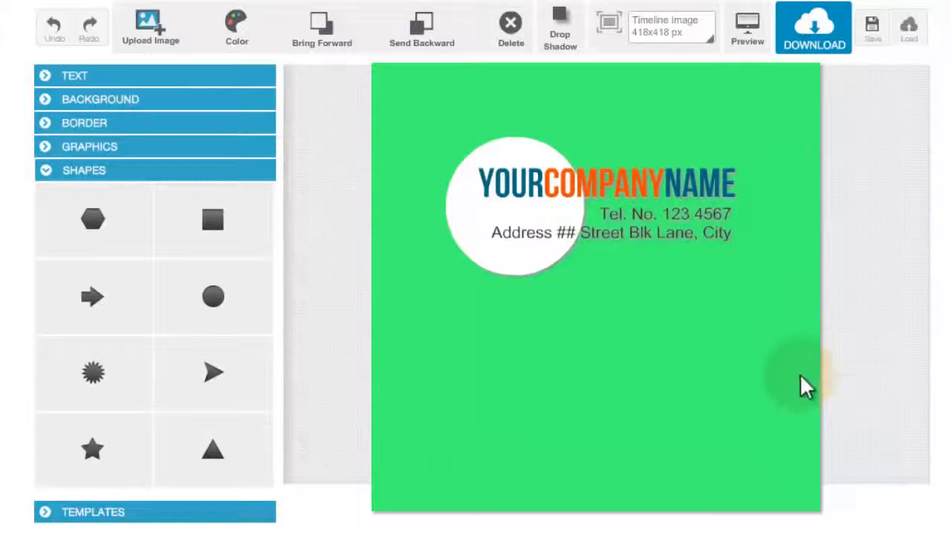
left_click(799, 515)
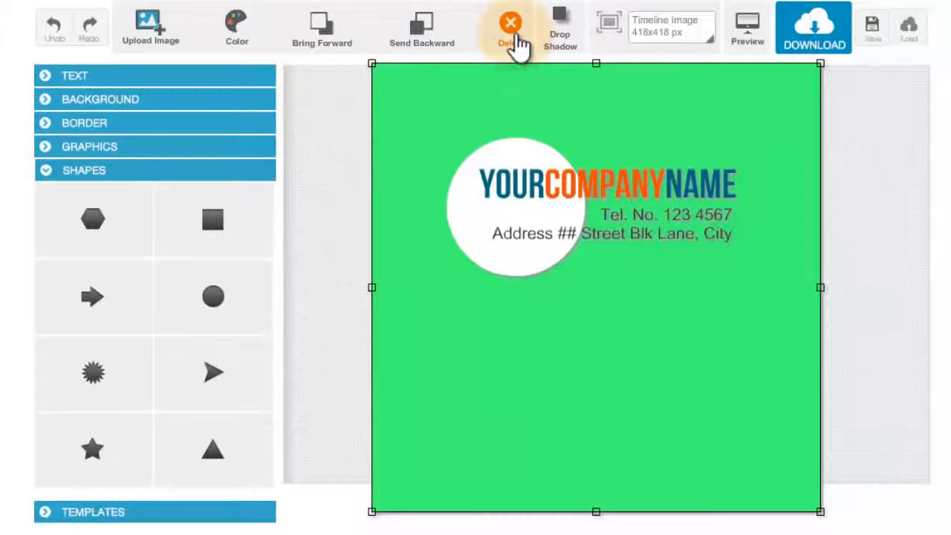
left_click(519, 45)
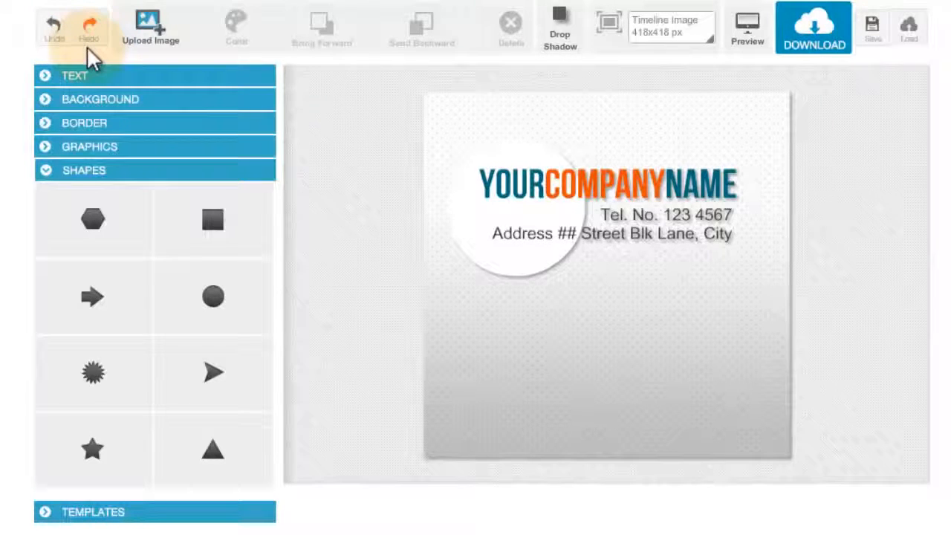
- Open the border options and give the image a dark teal frame border
left_click(164, 127)
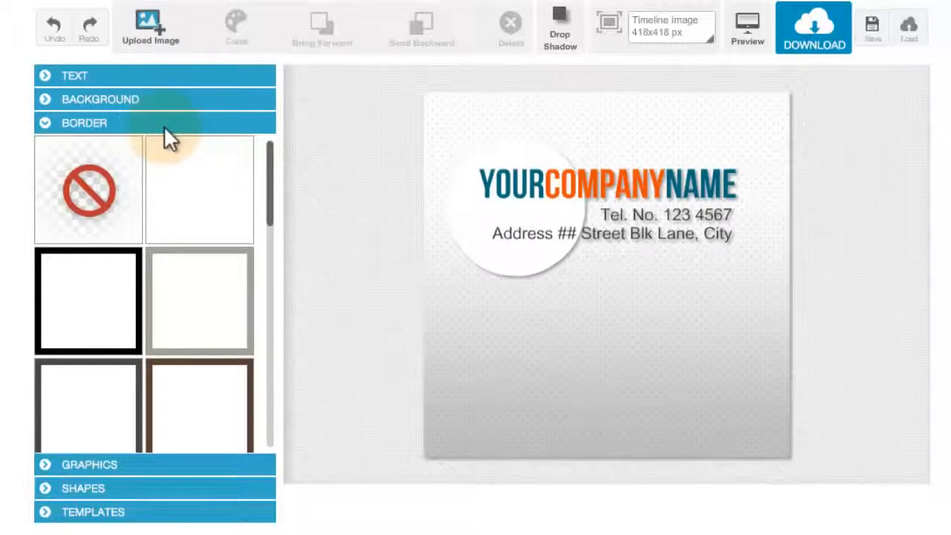
left_click_drag(272, 195, 274, 151)
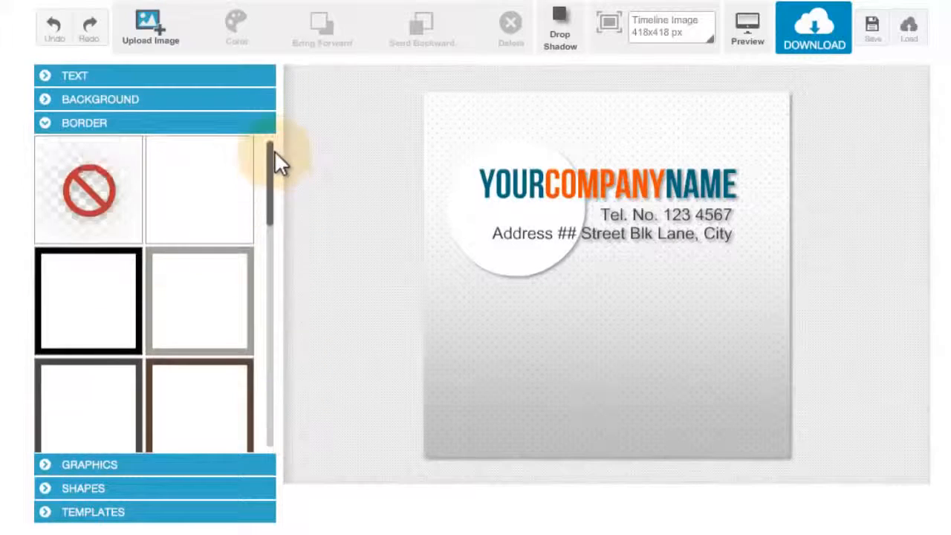
left_click(221, 259)
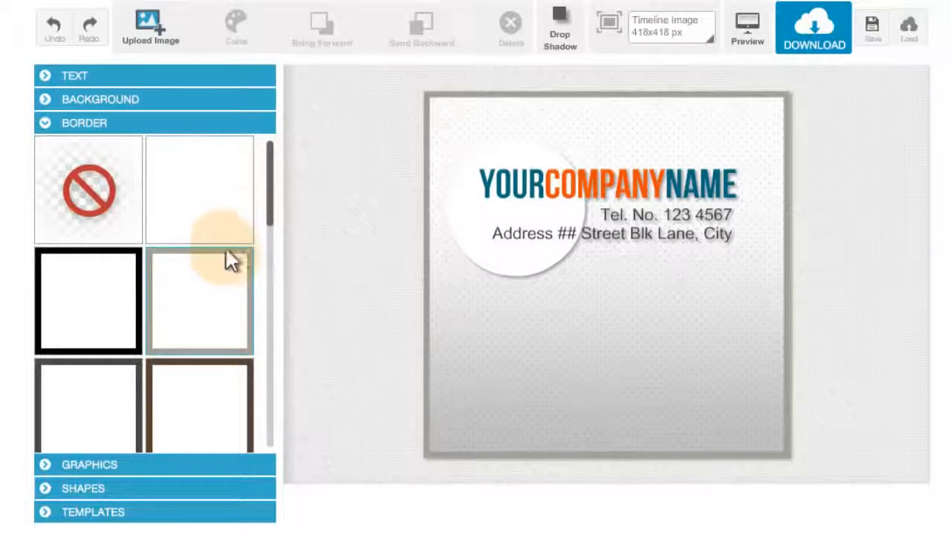
left_click_drag(272, 212, 264, 355)
left_click(127, 255)
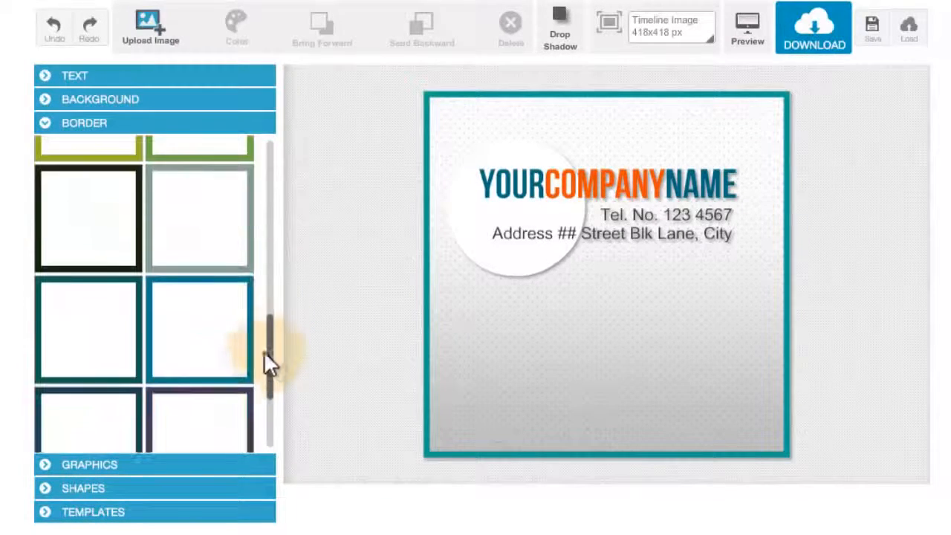
left_click(90, 346)
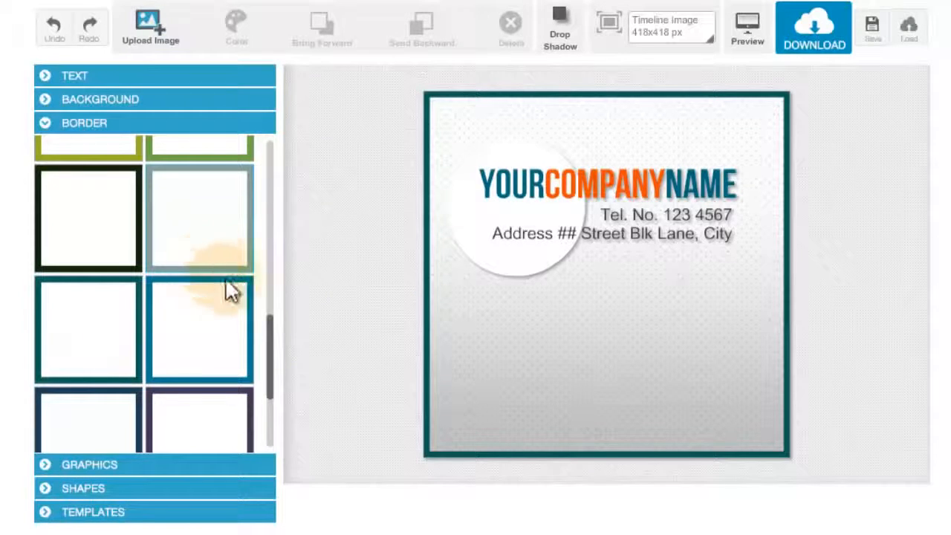
left_click_drag(270, 369, 252, 178)
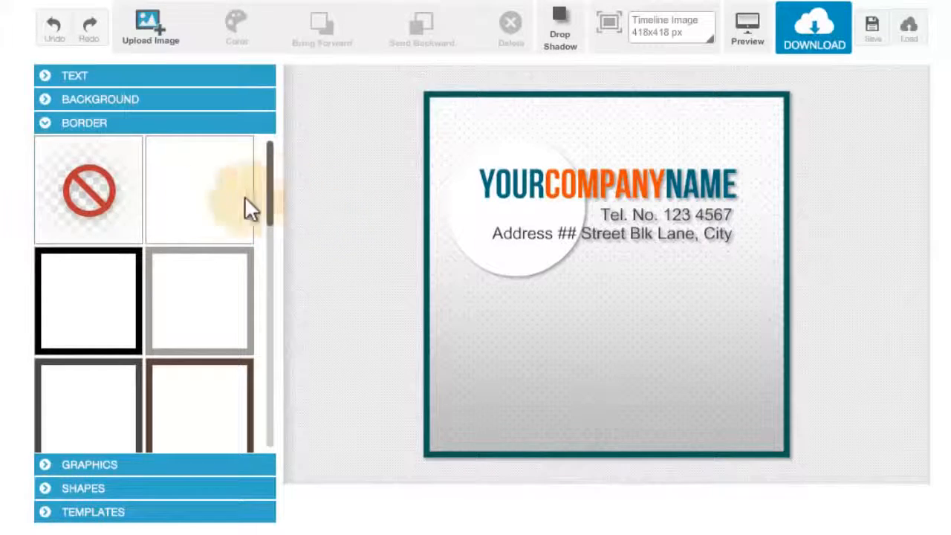
- Remove the border from the image
left_click(116, 209)
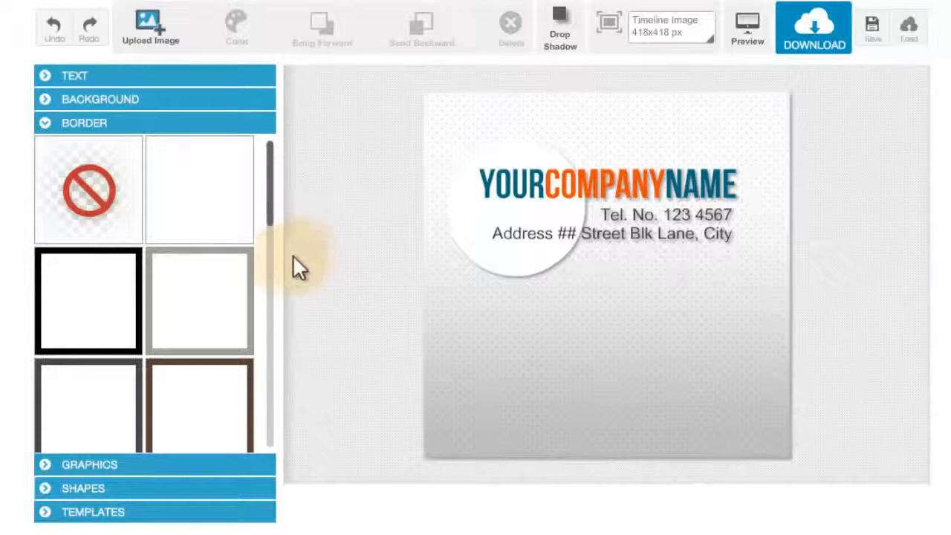
left_click(186, 462)
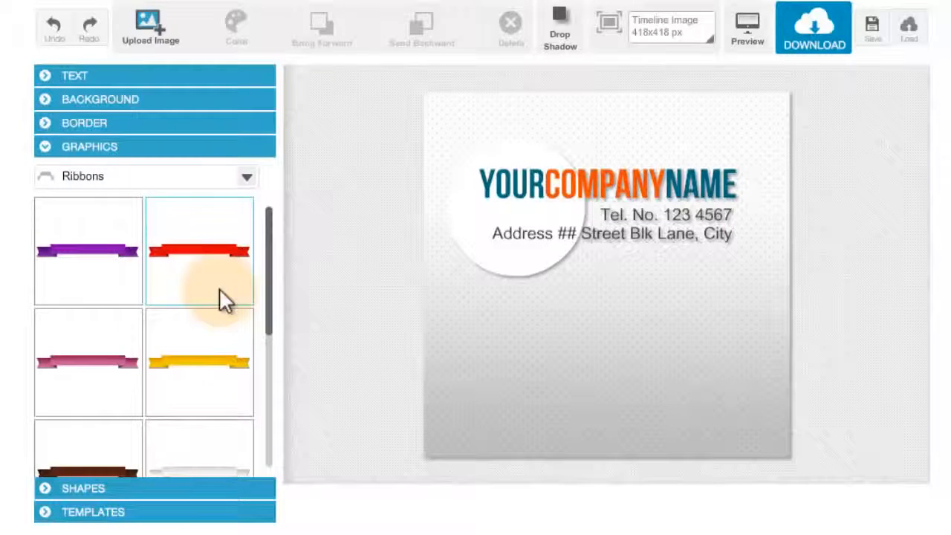
- Browse the graphics categories, including Ribbons, Devices and Tags, for a suitable graphic
left_click(246, 178)
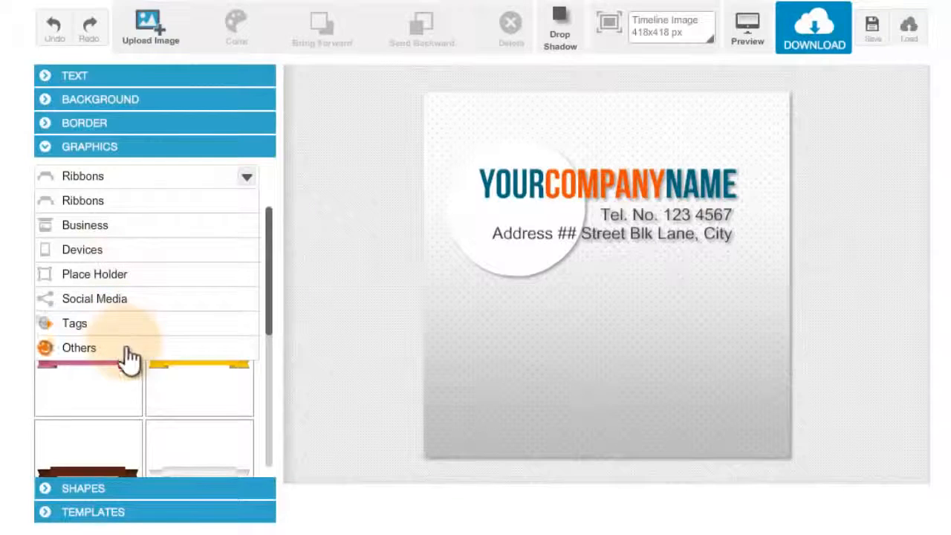
left_click(249, 181)
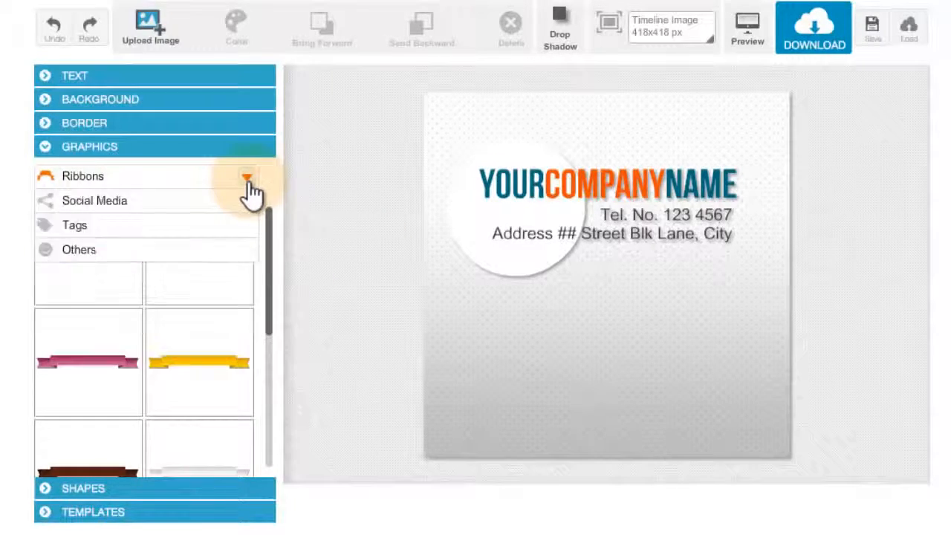
left_click(249, 181)
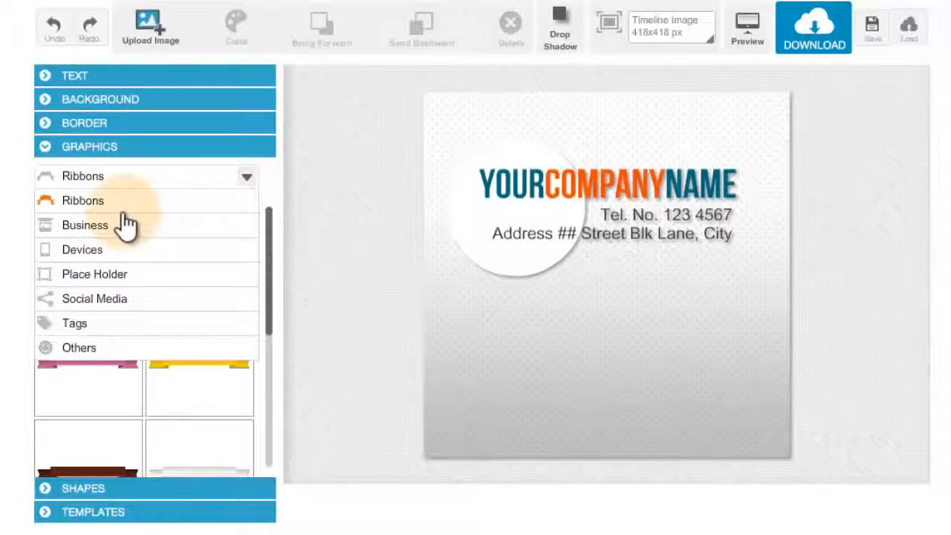
left_click(124, 210)
left_click(245, 179)
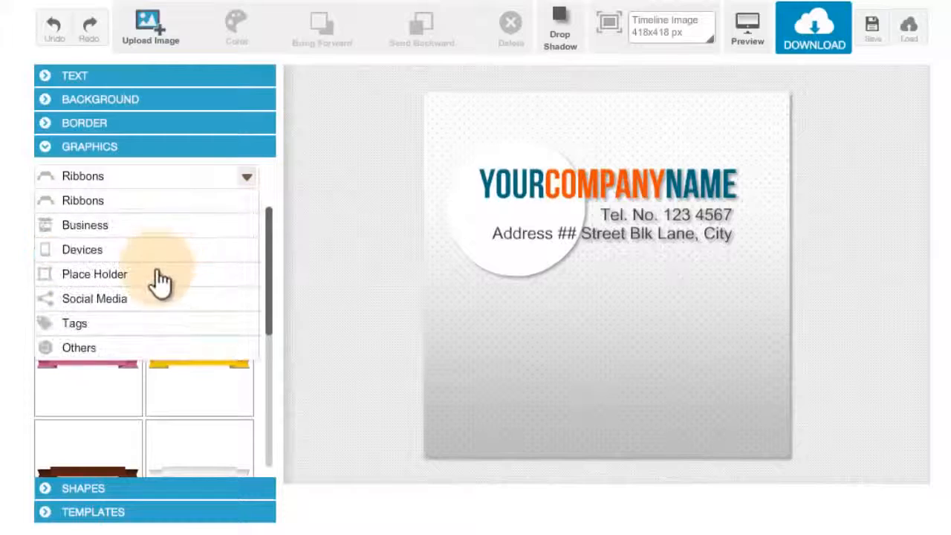
left_click(188, 252)
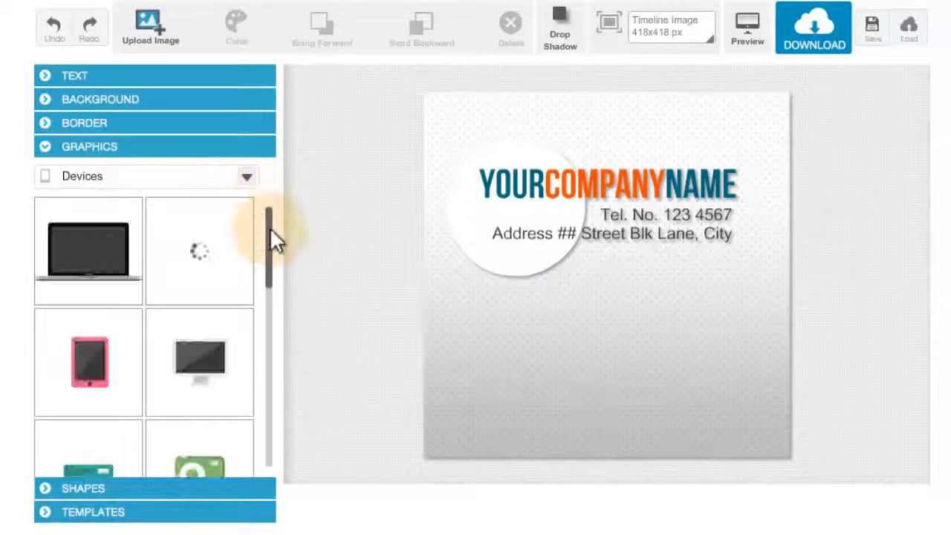
left_click_drag(271, 234, 265, 199)
left_click(246, 179)
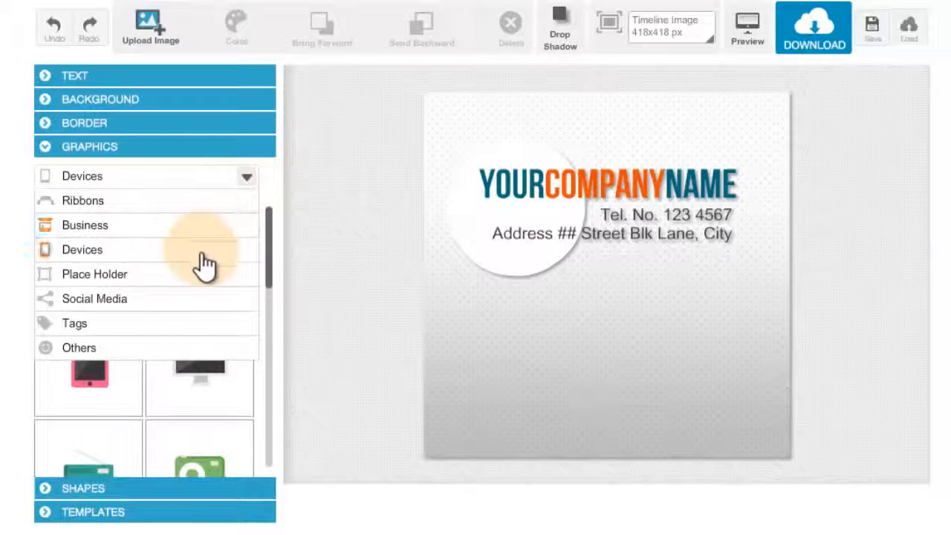
left_click(197, 327)
left_click_drag(272, 239, 271, 280)
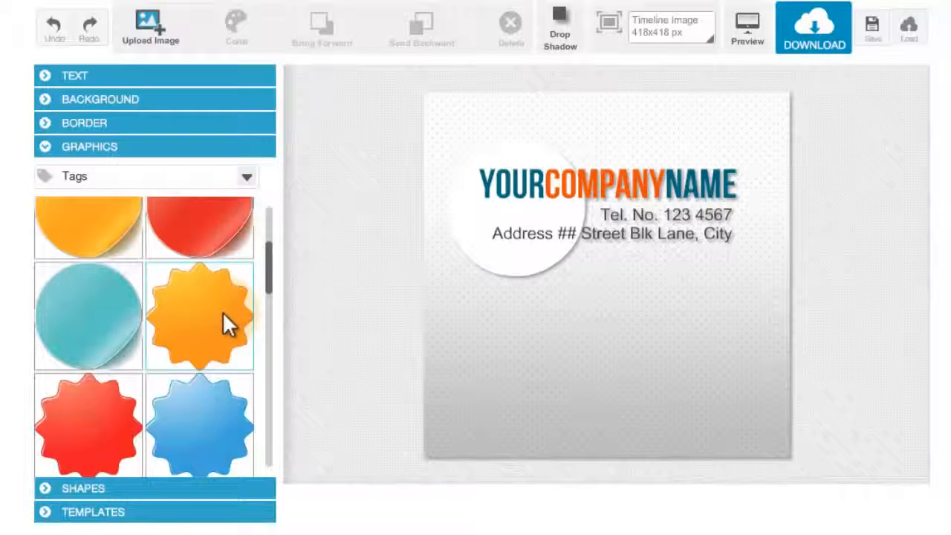
- Add an orange starburst tag, place it below the company name, and send it backward behind the text
left_click(221, 312)
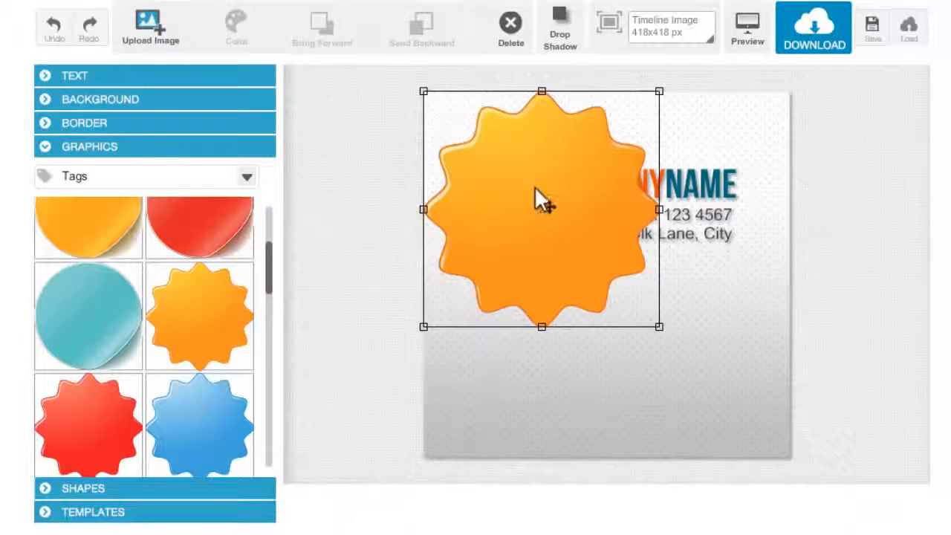
left_click_drag(538, 201, 605, 309)
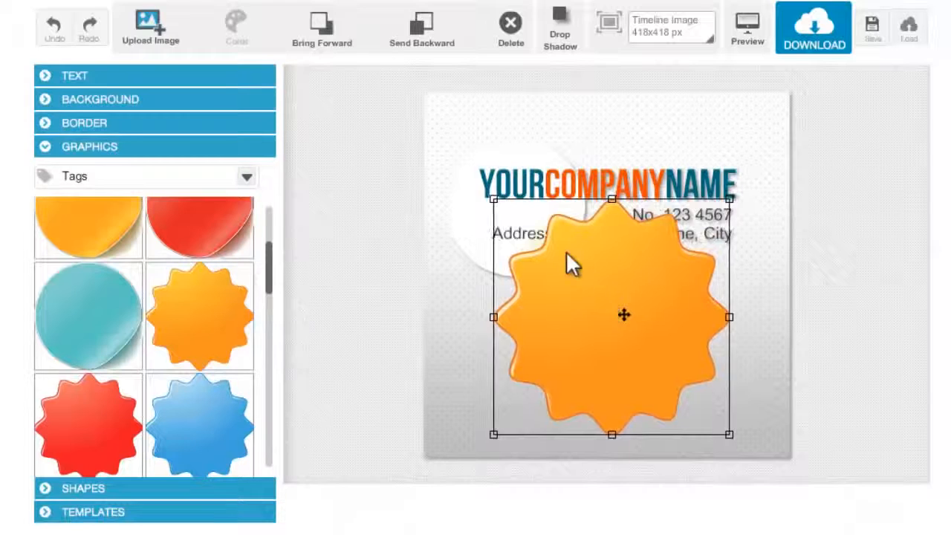
left_click(414, 31)
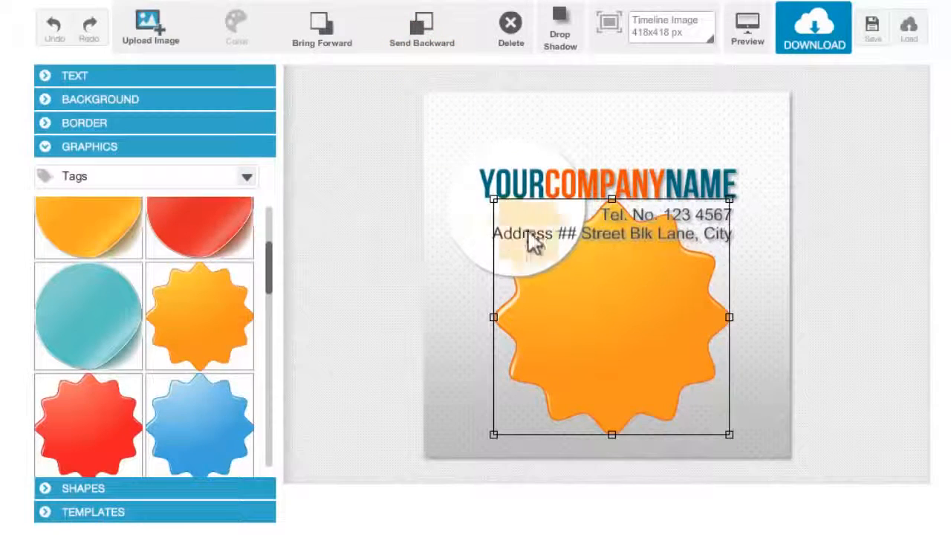
left_click(249, 186)
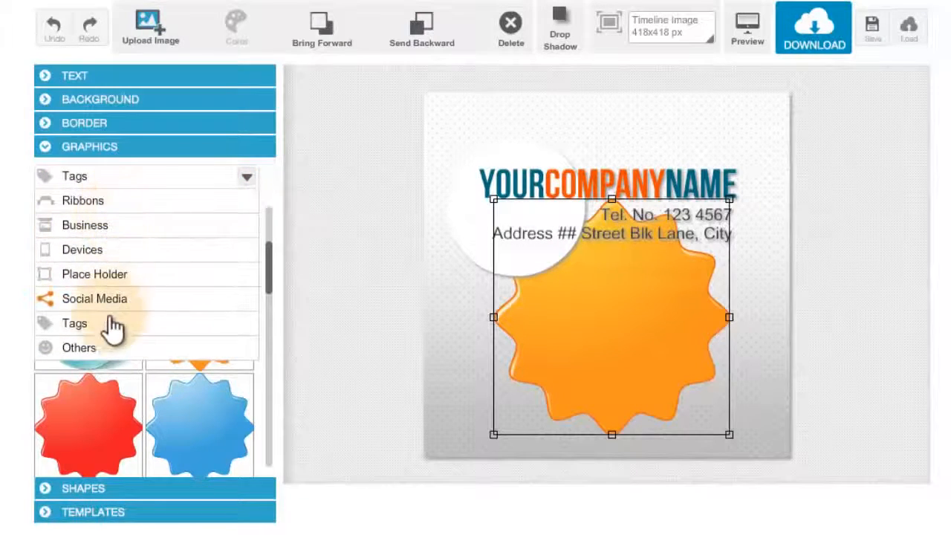
left_click(247, 187)
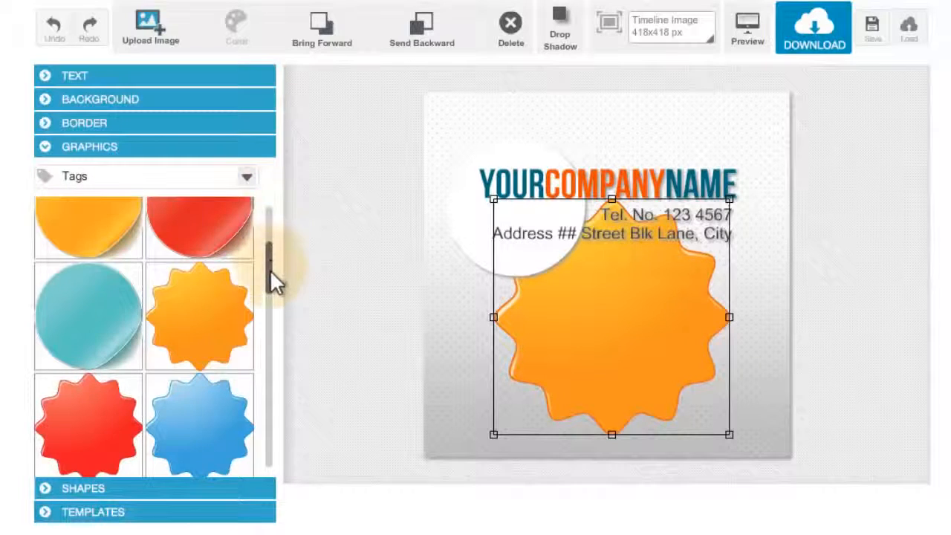
left_click_drag(270, 269, 279, 199)
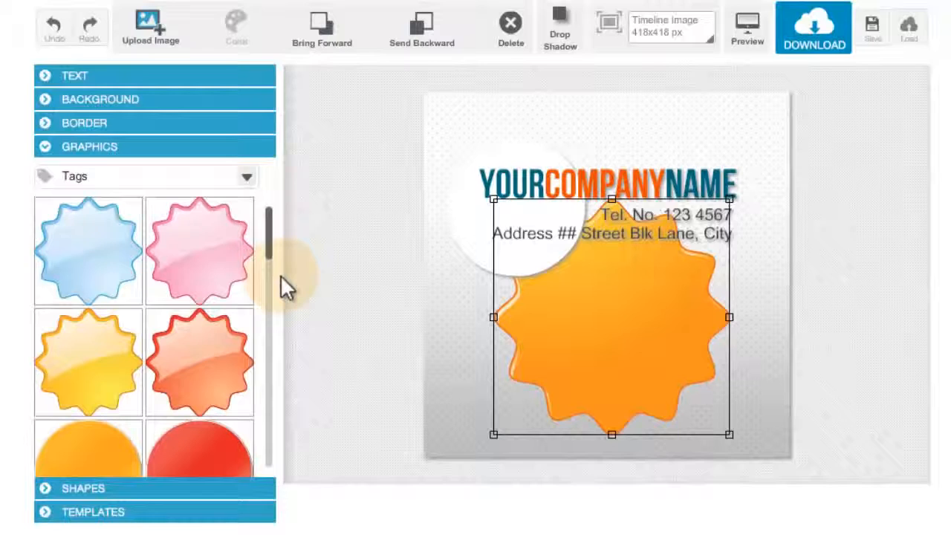
- Upload the img picture from the Pictures library onto the design
left_click(168, 35)
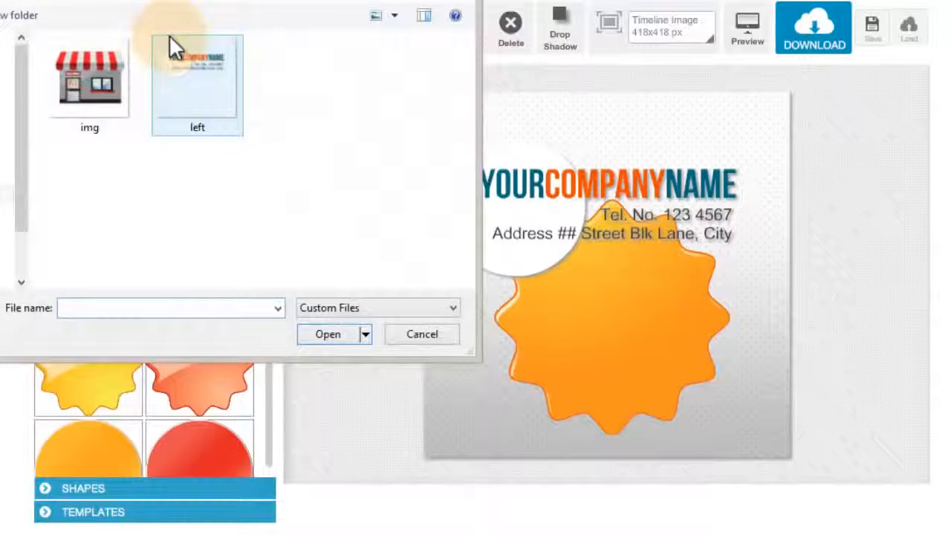
left_click_drag(230, 2, 443, 53)
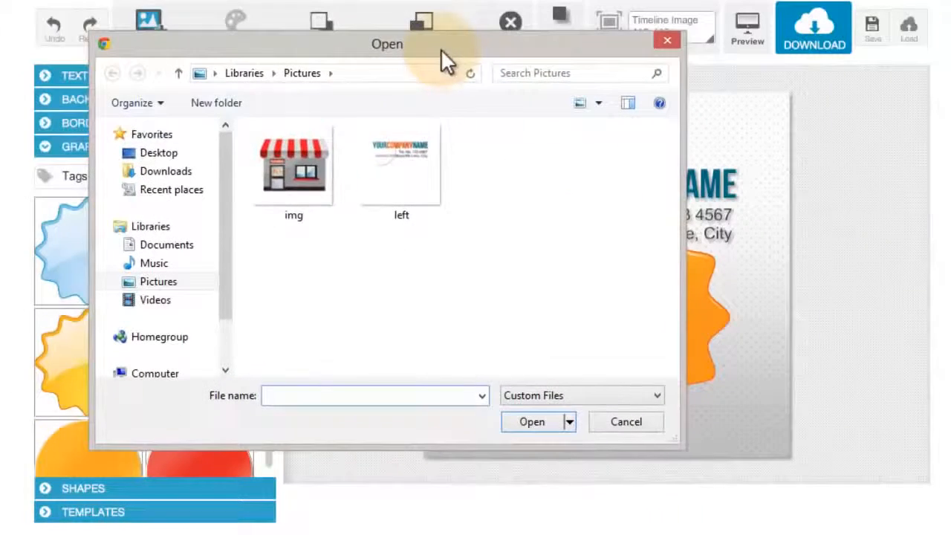
left_click(308, 167)
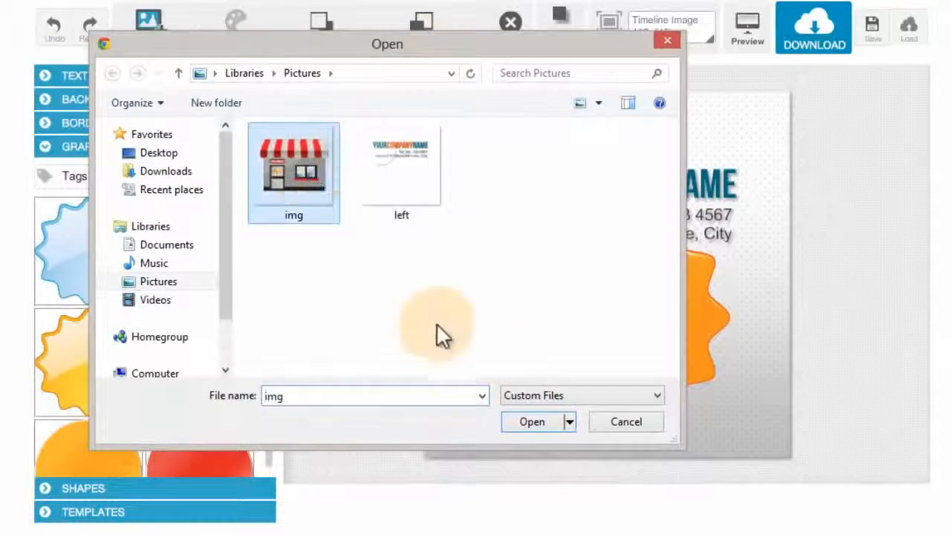
left_click(543, 417)
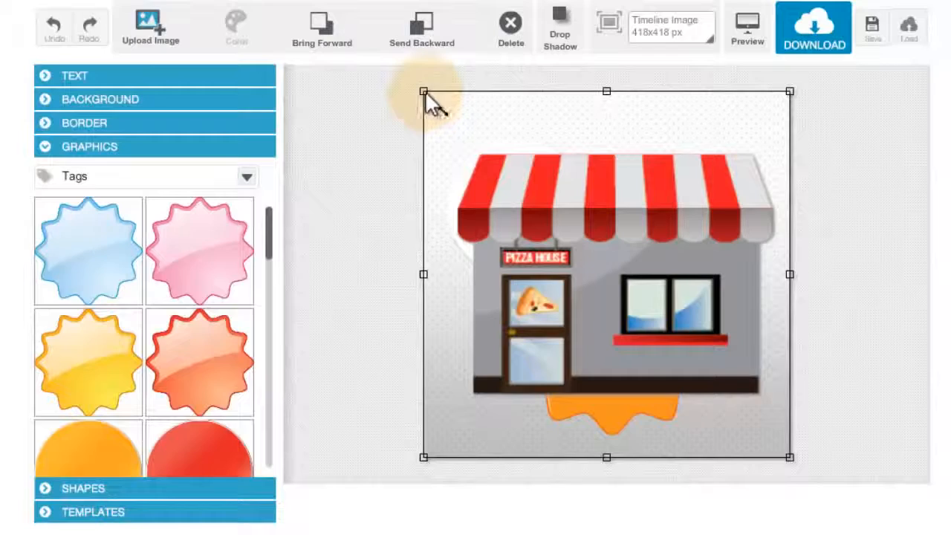
- Shrink the store picture and position it over the orange starburst, then deselect it
left_click_drag(425, 92, 467, 132)
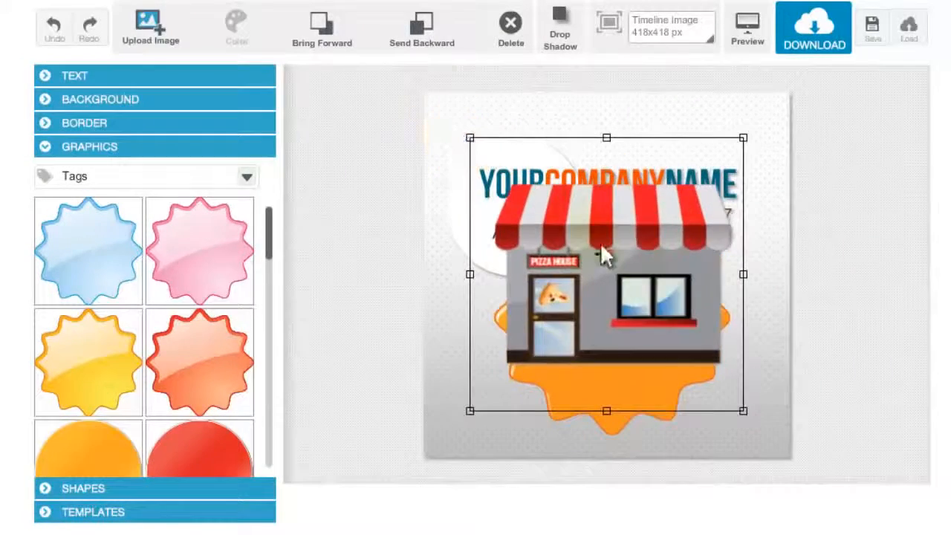
left_click_drag(600, 245, 642, 319)
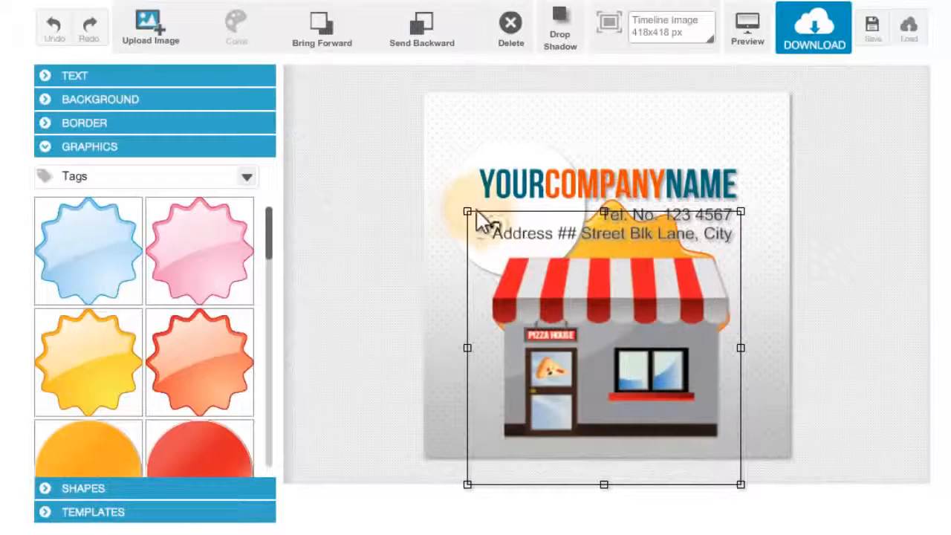
left_click_drag(467, 214, 492, 237)
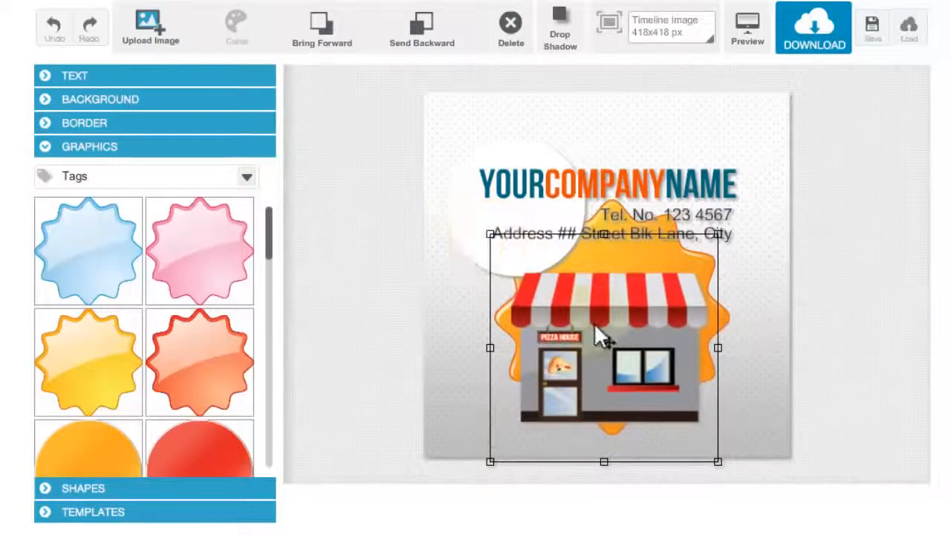
left_click_drag(594, 323, 600, 316)
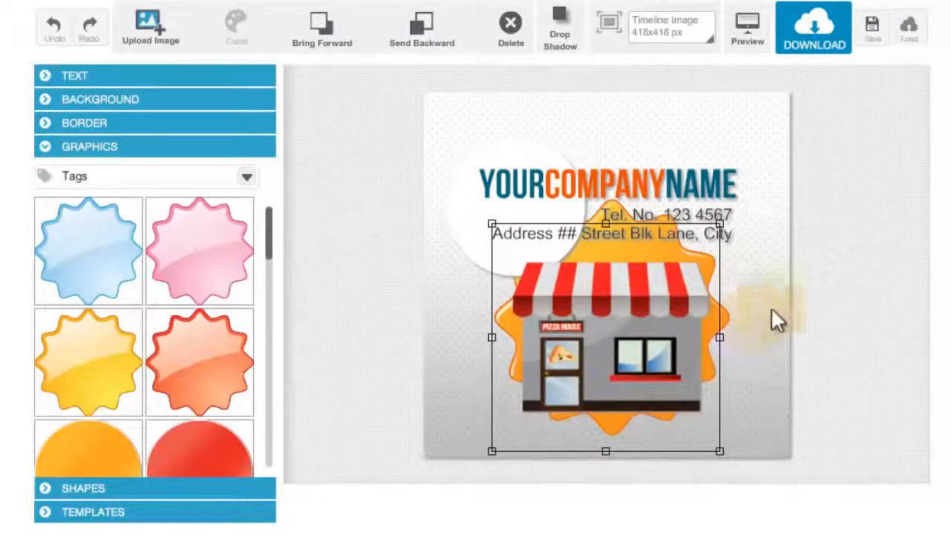
left_click(806, 310)
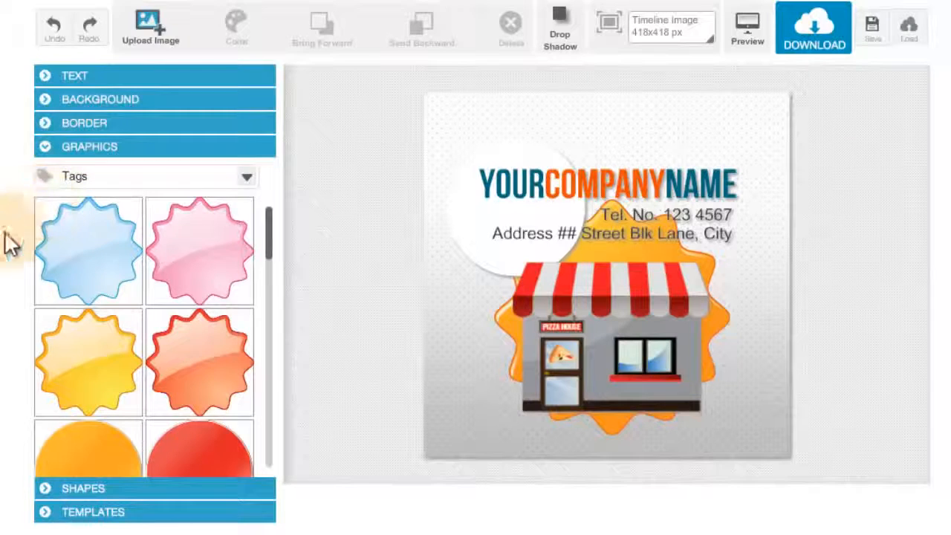
- Apply the striped SALE kids' items template to the canvas
left_click(78, 516)
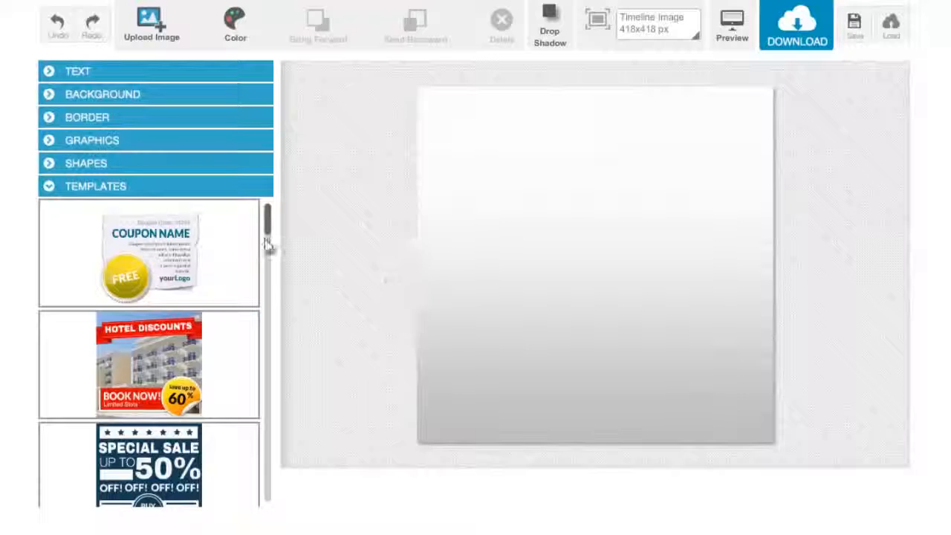
scroll(267, 245, "down", 5)
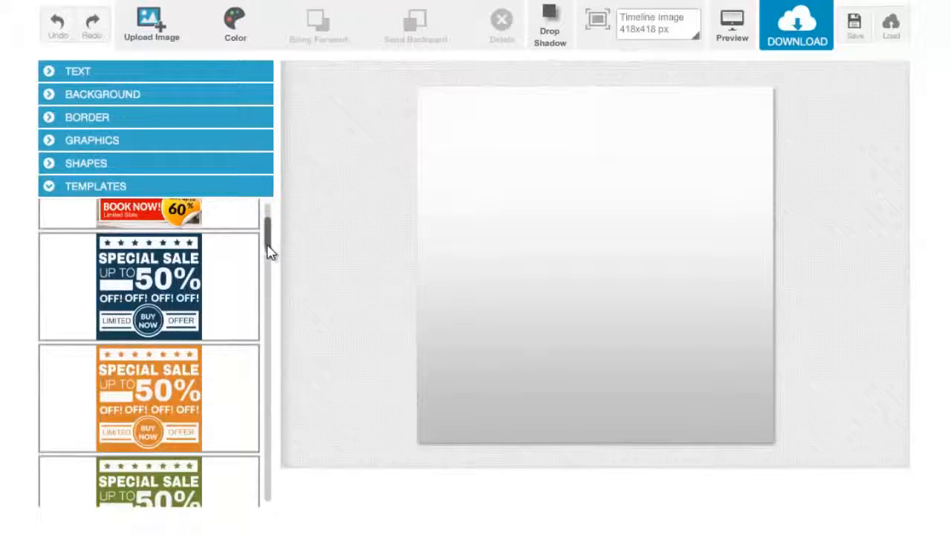
left_click_drag(269, 251, 241, 231)
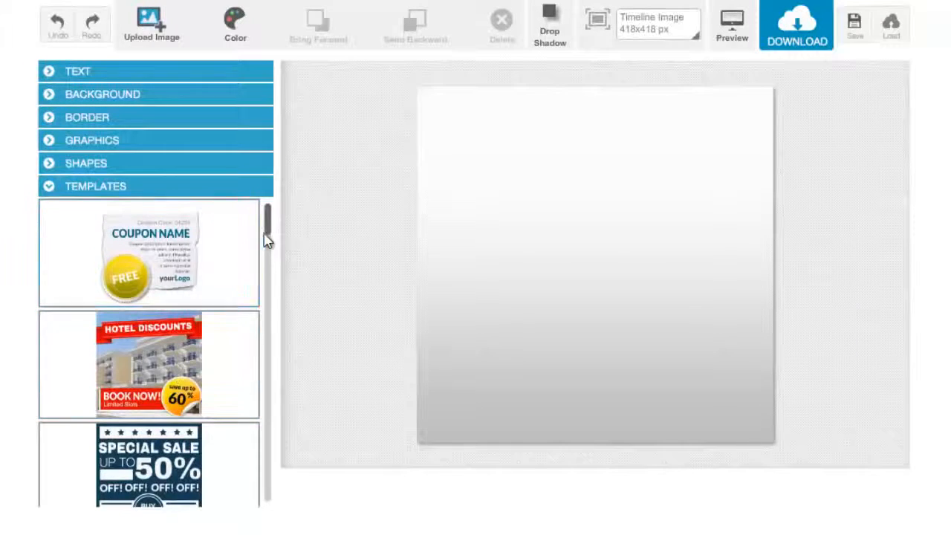
left_click_drag(268, 236, 272, 294)
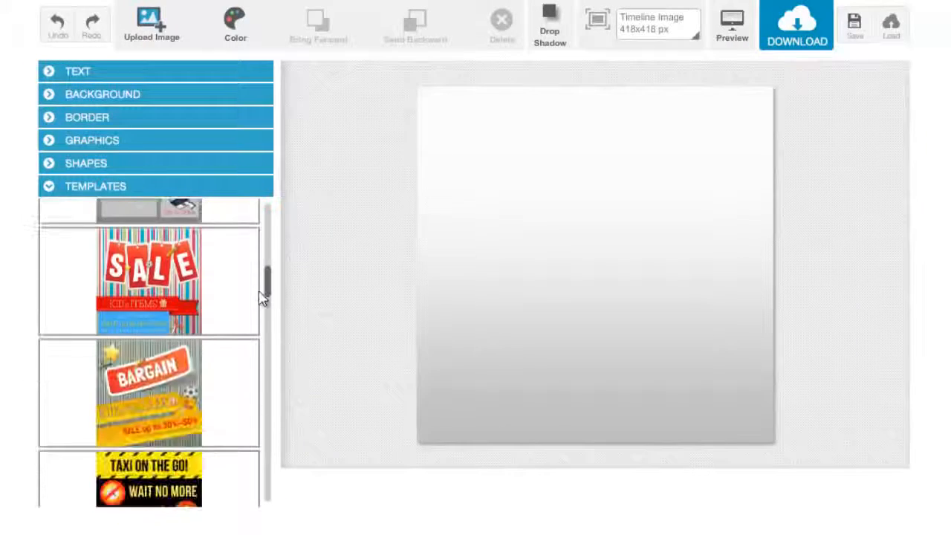
left_click(161, 292)
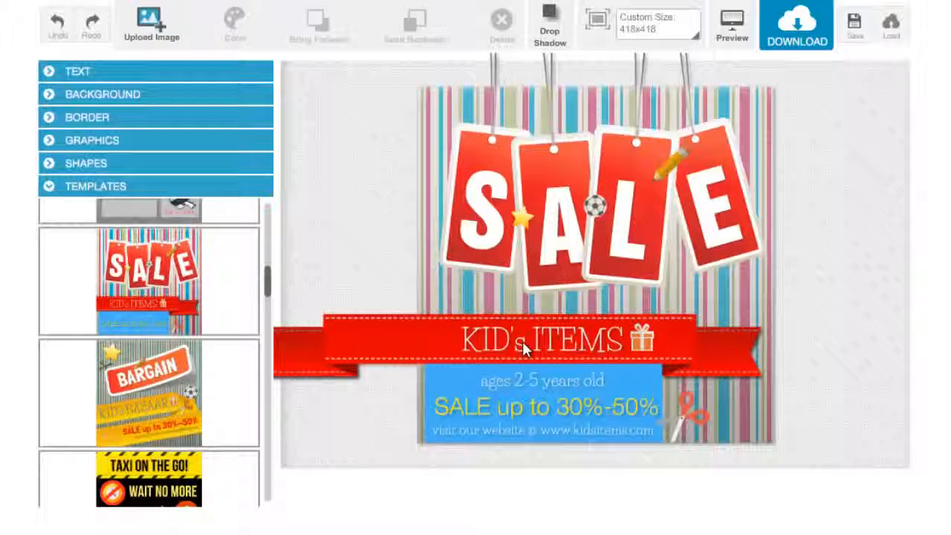
left_click(195, 72)
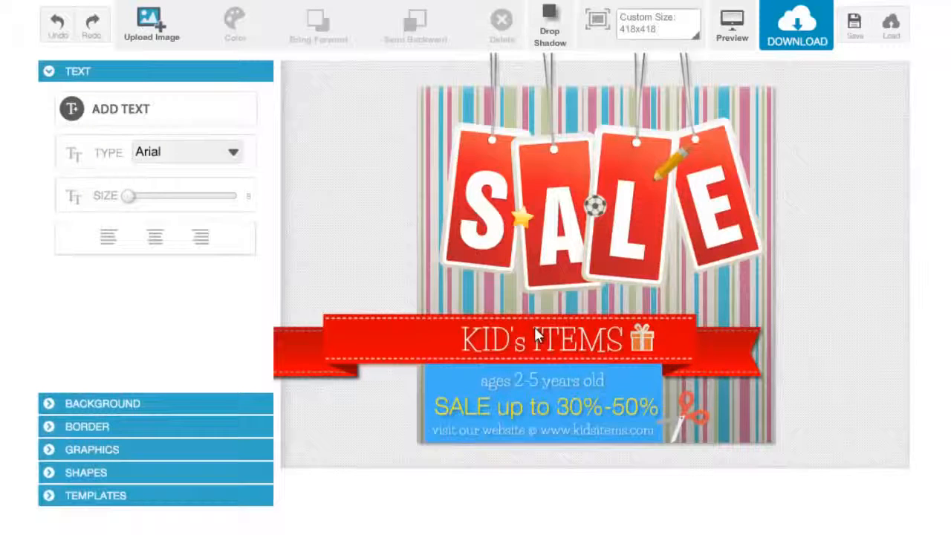
left_click(197, 112)
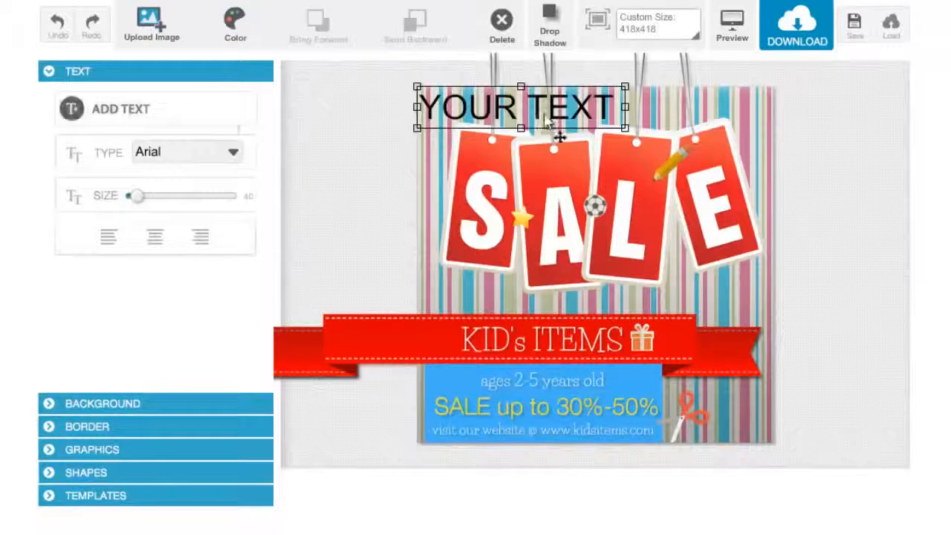
left_click_drag(558, 136, 554, 431)
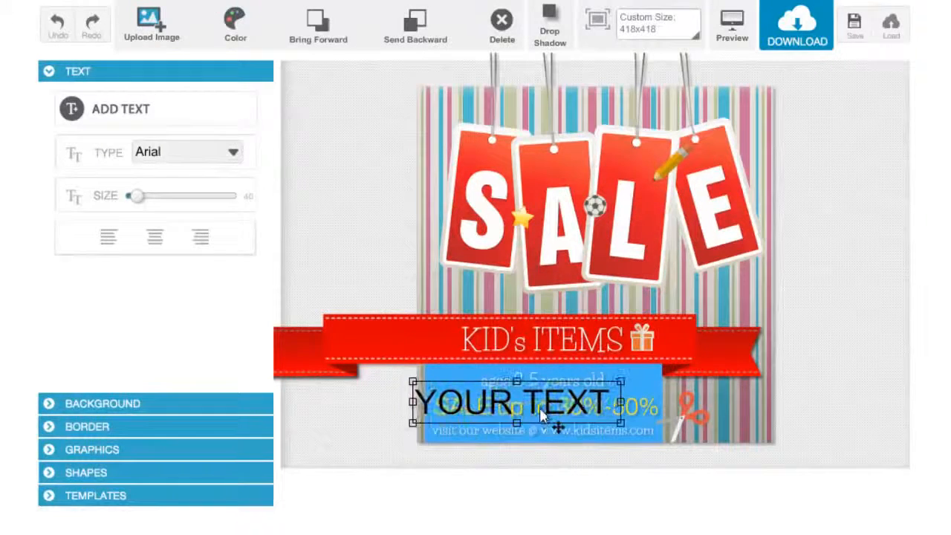
left_click(502, 30)
- Replace the ribbon text KID's ITEMS with Christmas Sale
left_click(540, 351)
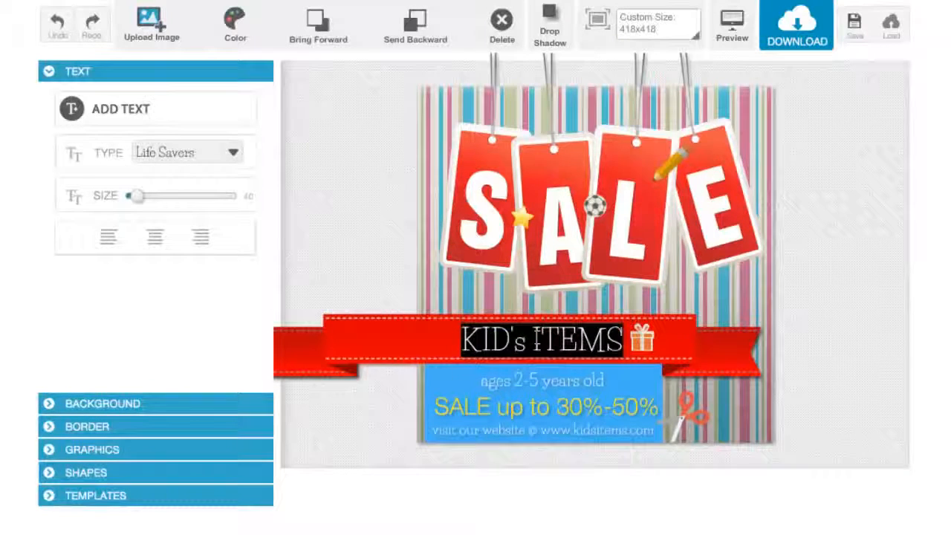
type("Chri")
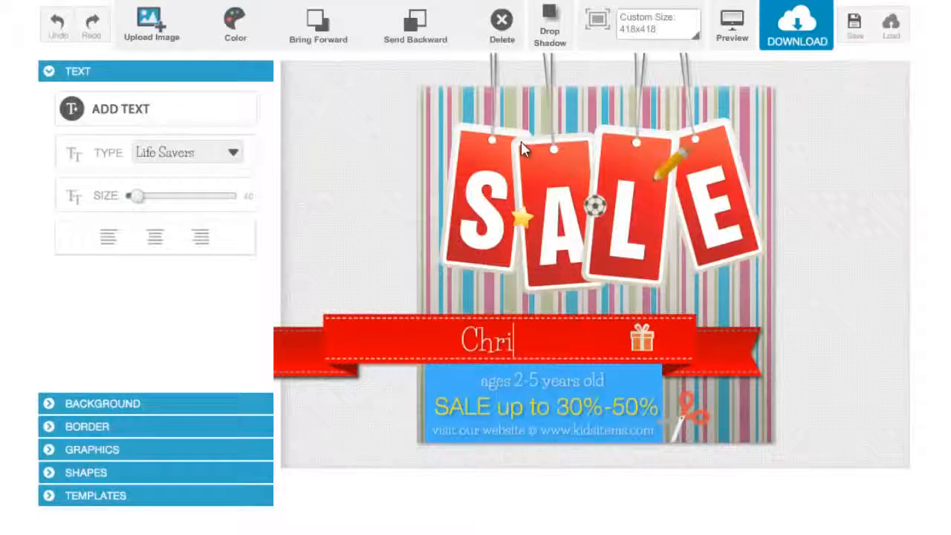
type("stmas Sale")
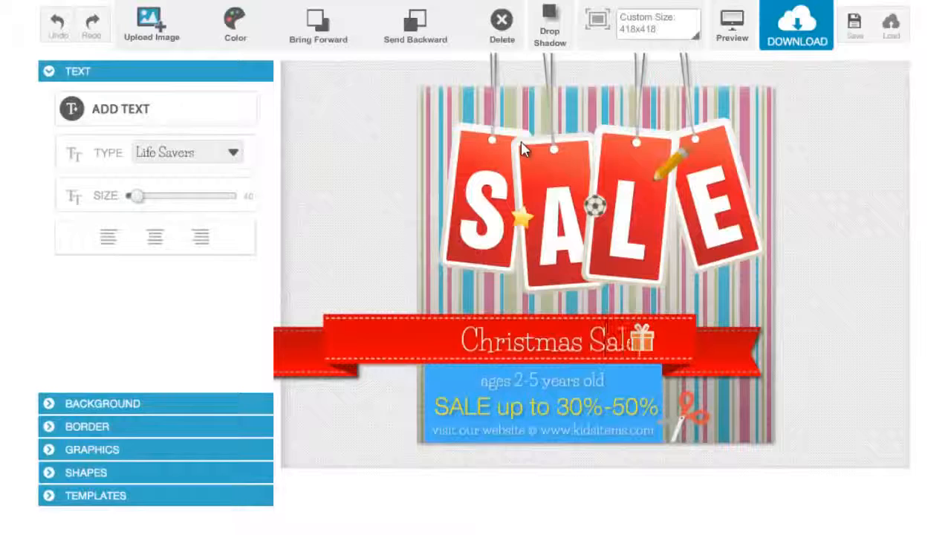
- Shrink the Christmas Sale text to size 30 and reposition it on the red ribbon
left_click(490, 286)
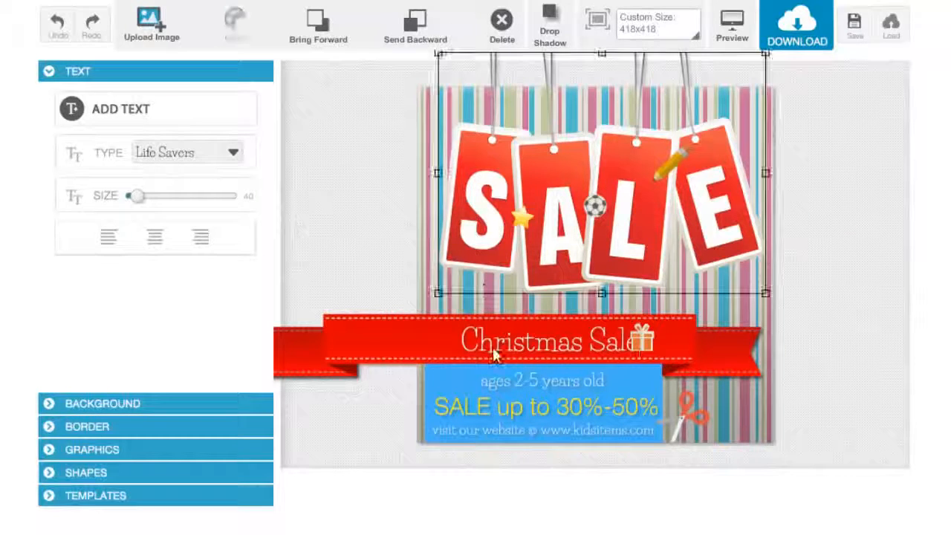
left_click_drag(533, 345, 518, 344)
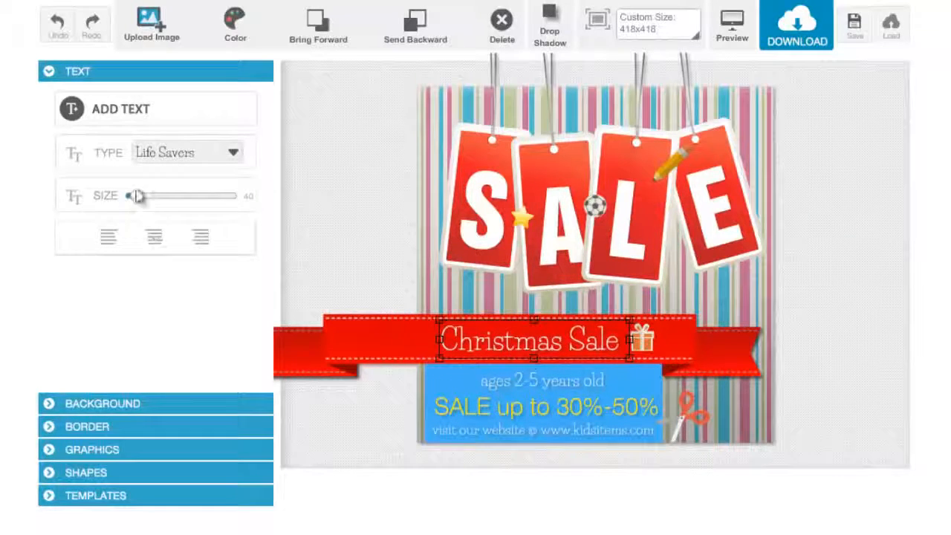
left_click_drag(144, 199, 131, 198)
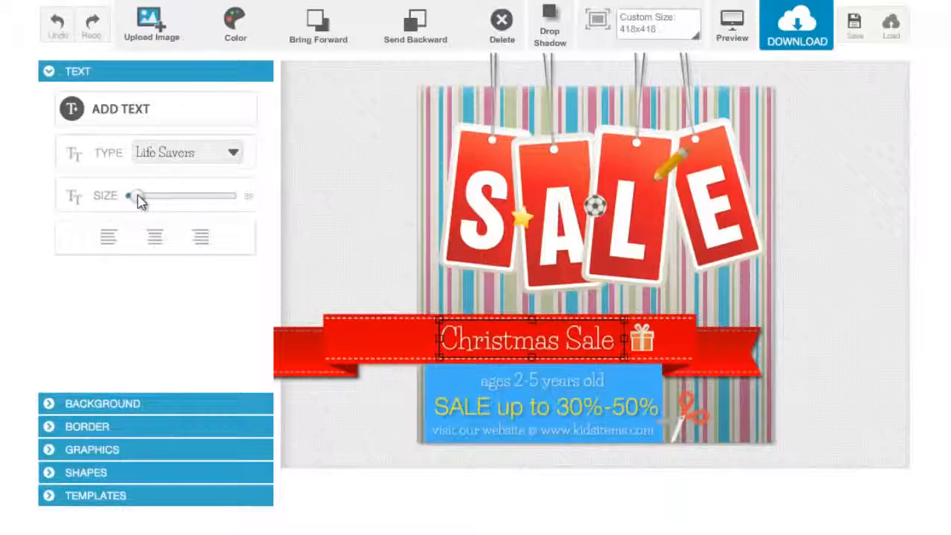
left_click_drag(504, 339, 509, 340)
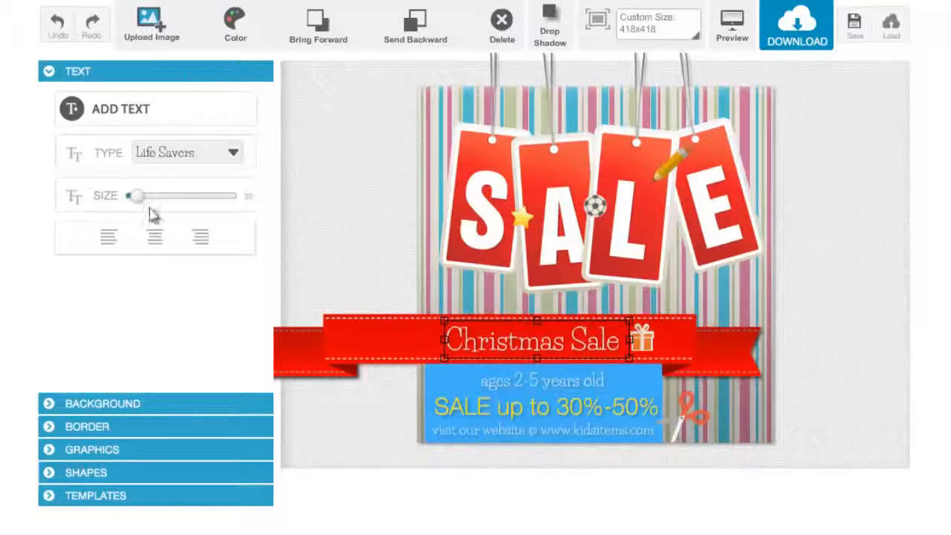
left_click(231, 156)
left_click(215, 211)
left_click(235, 22)
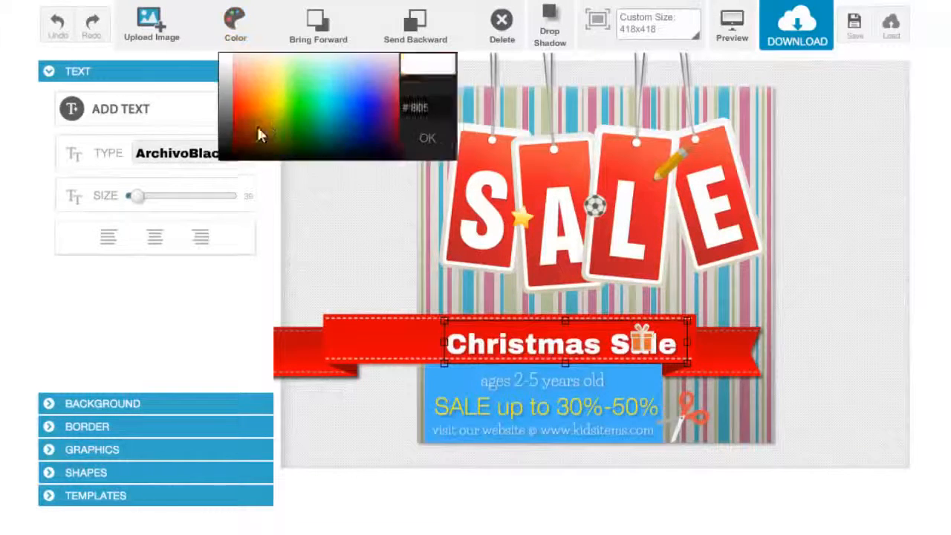
left_click(275, 124)
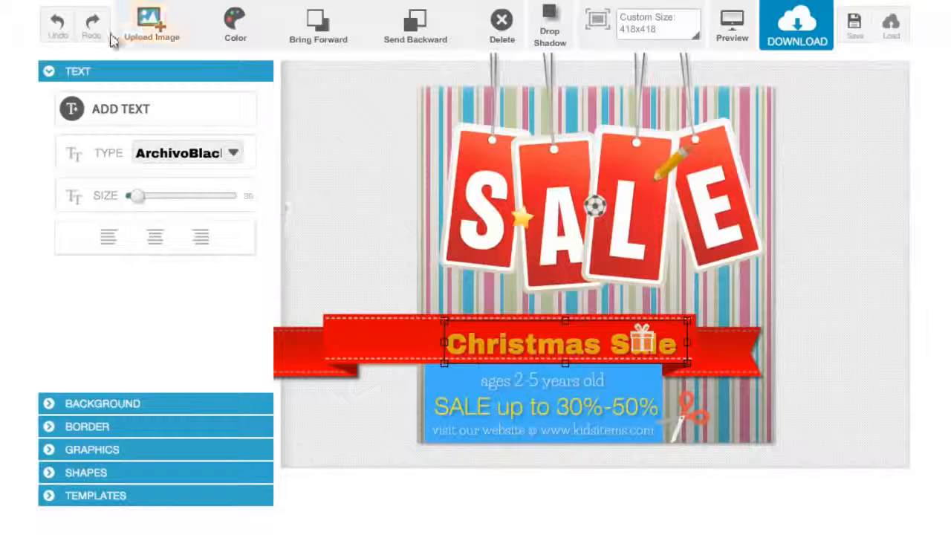
left_click(54, 26)
left_click(54, 25)
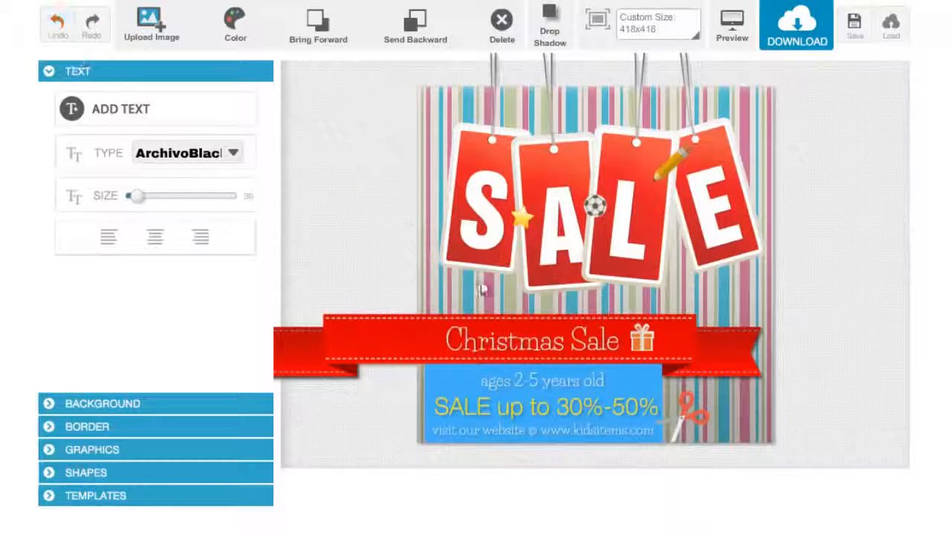
- Change the colour of the blue info box with the ages and sale text to #222222
left_click(442, 379)
left_click(453, 410)
left_click(429, 439)
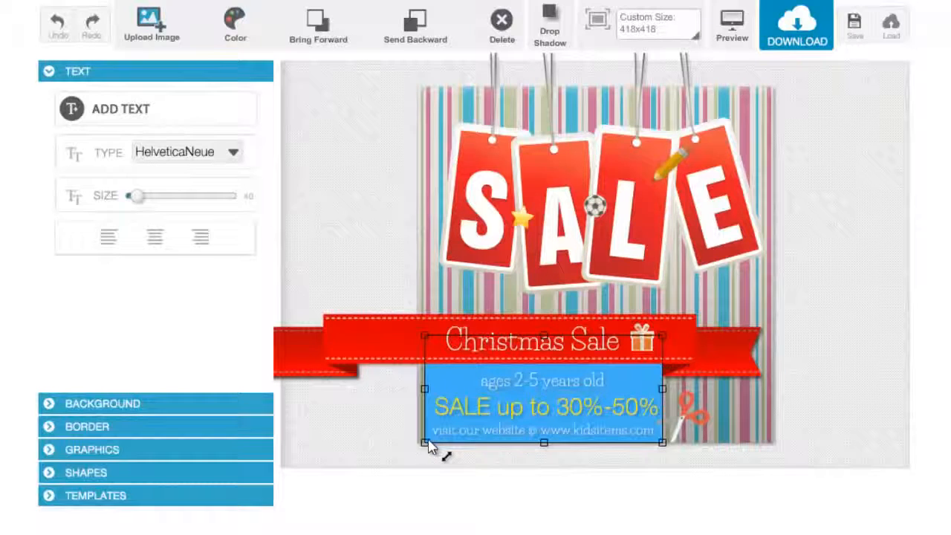
left_click(233, 22)
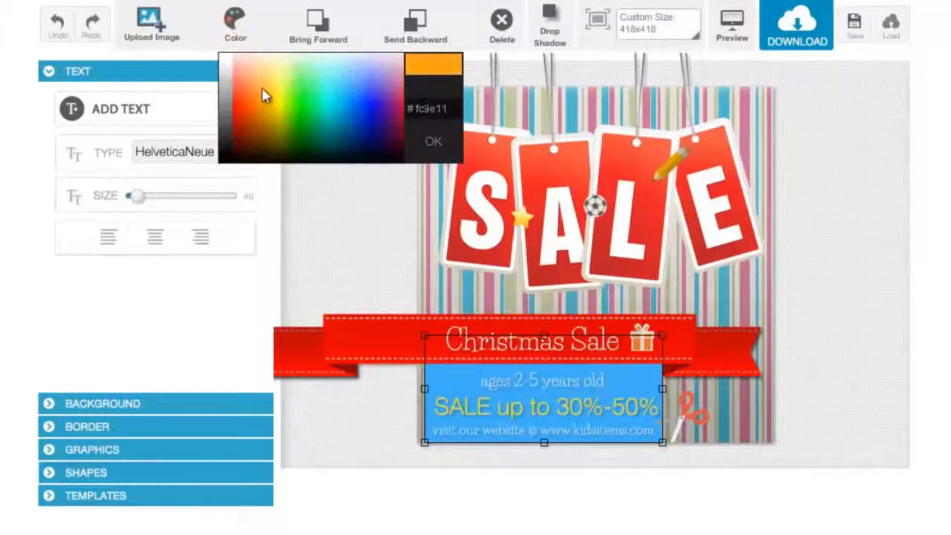
left_click(262, 88)
left_click(242, 34)
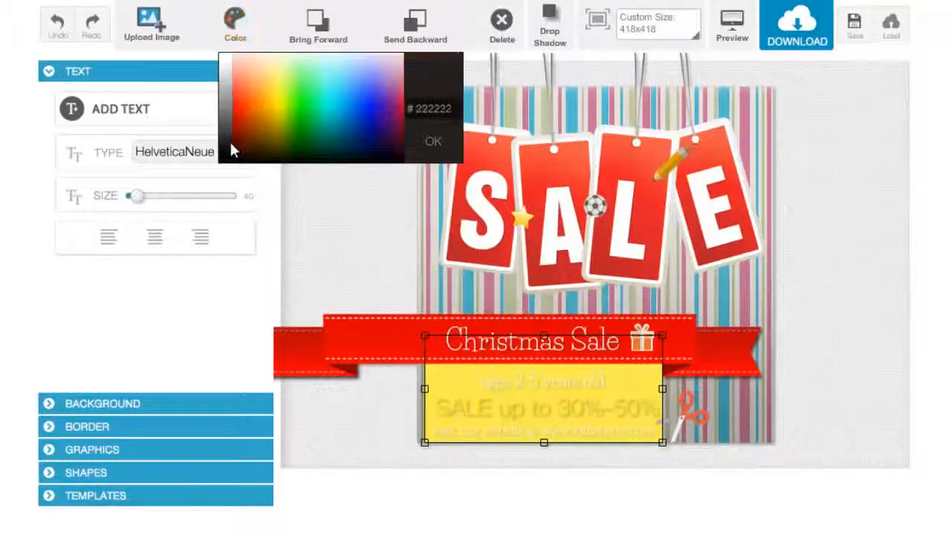
left_click(233, 149)
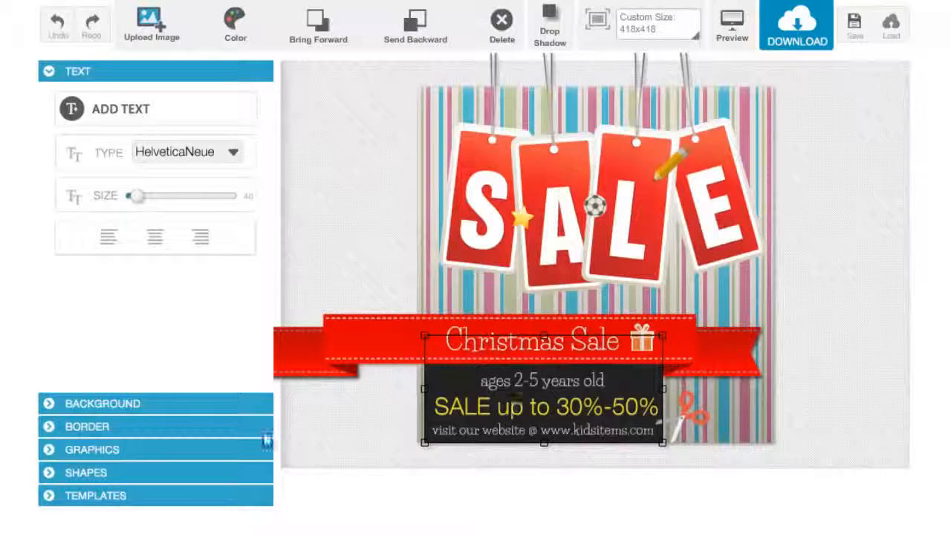
- Add the purple ribbon graphic to the design and move it over the middle of the canvas
left_click(214, 451)
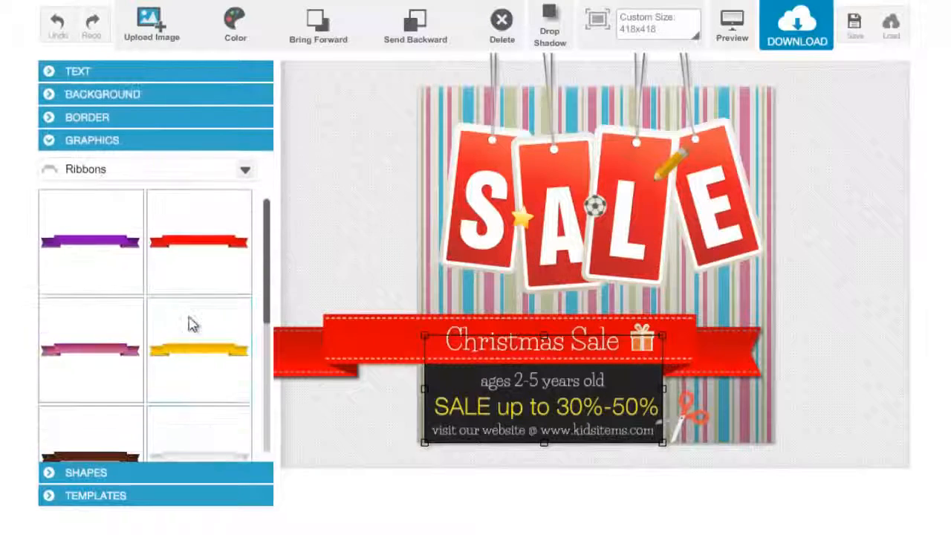
left_click(119, 267)
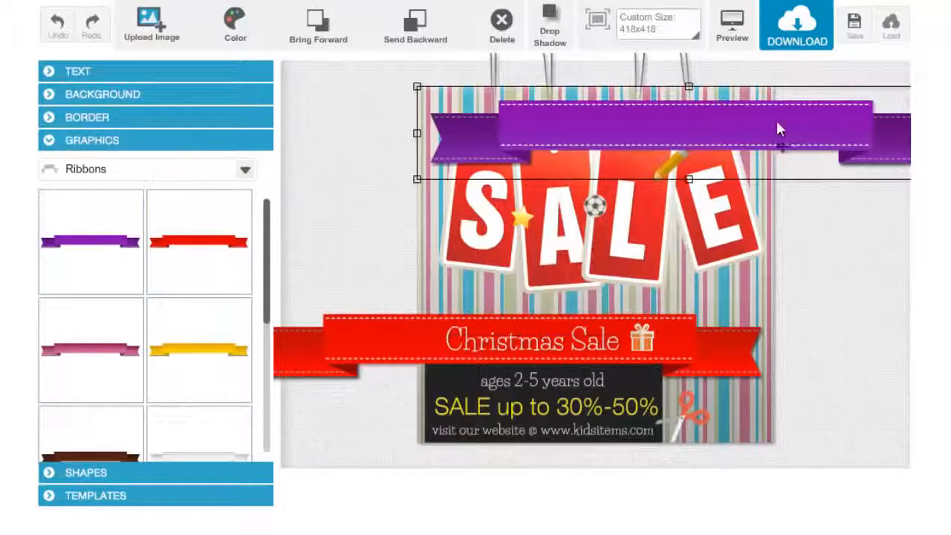
left_click_drag(815, 142, 701, 251)
- Delete the red ribbon and move the purple ribbon into its place under the SALE tags
left_click(379, 362)
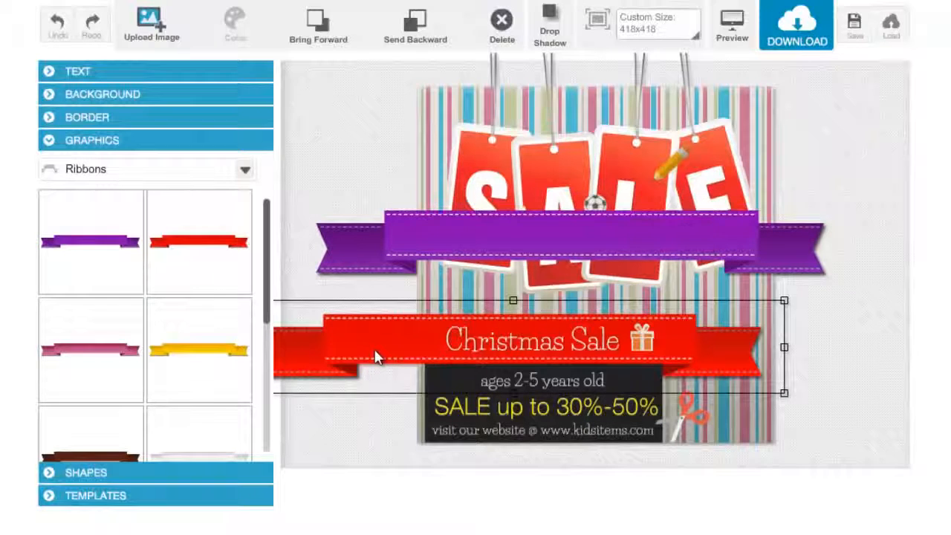
key("Delete")
left_click(752, 233)
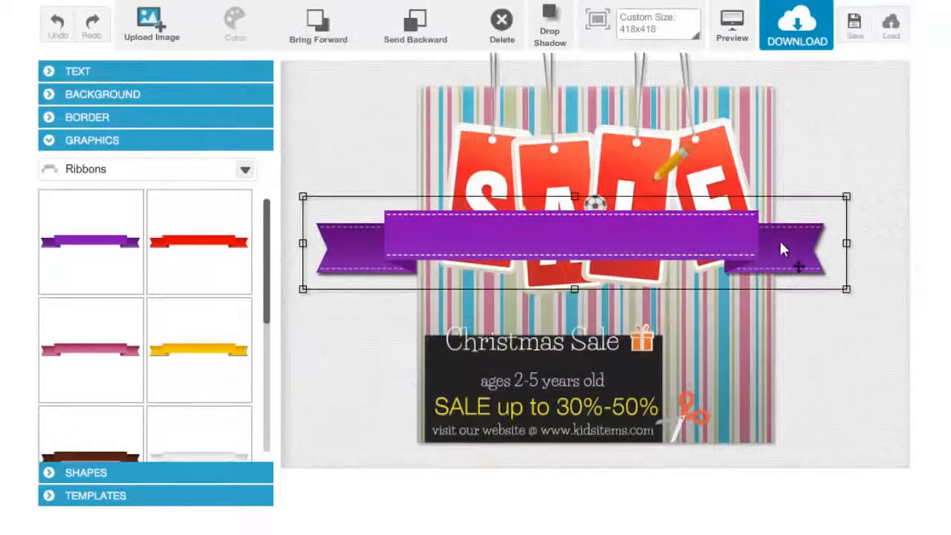
left_click_drag(781, 244, 712, 341)
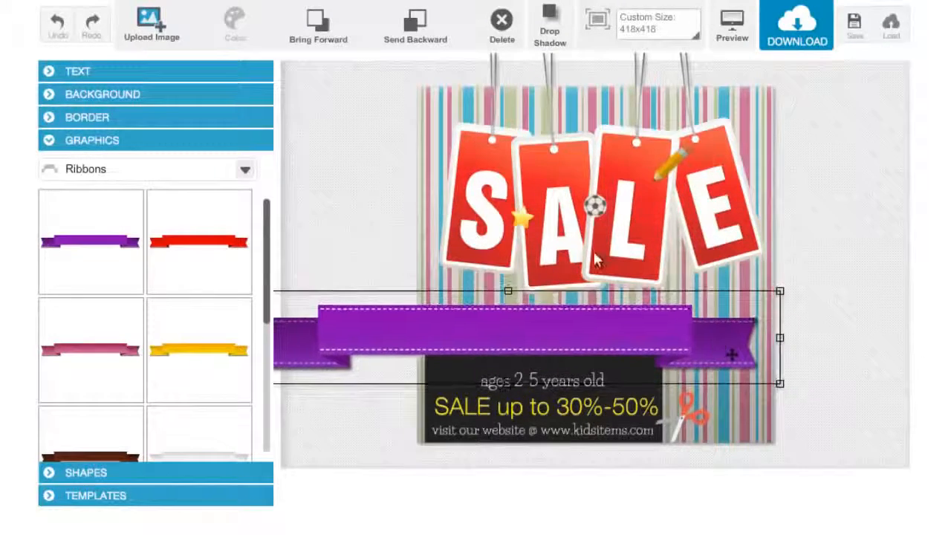
- Send the purple ribbon backward twice behind the Christmas Sale text and nudge it into position
left_click(422, 42)
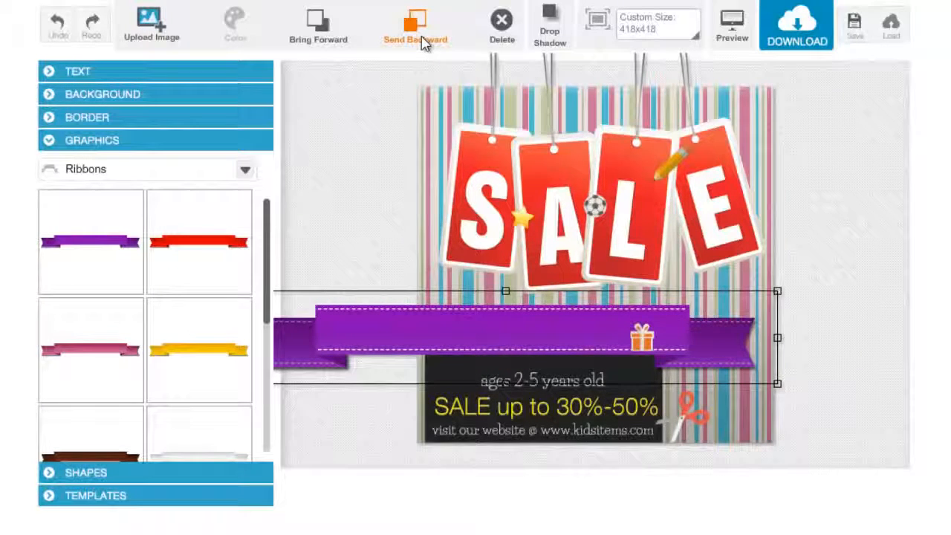
left_click(422, 42)
left_click_drag(709, 330, 706, 341)
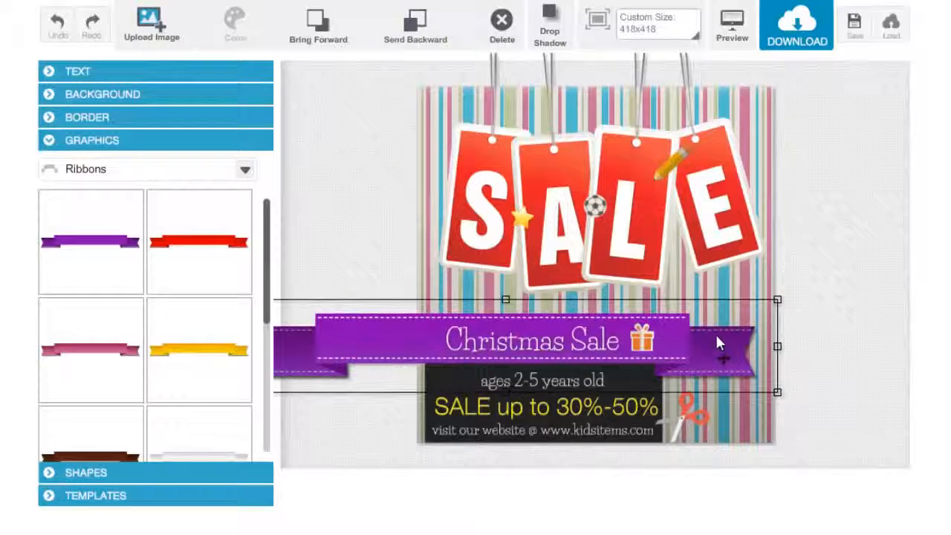
- Change the canvas background to the thin multicoloured stripe pattern
left_click(118, 97)
left_click(117, 148)
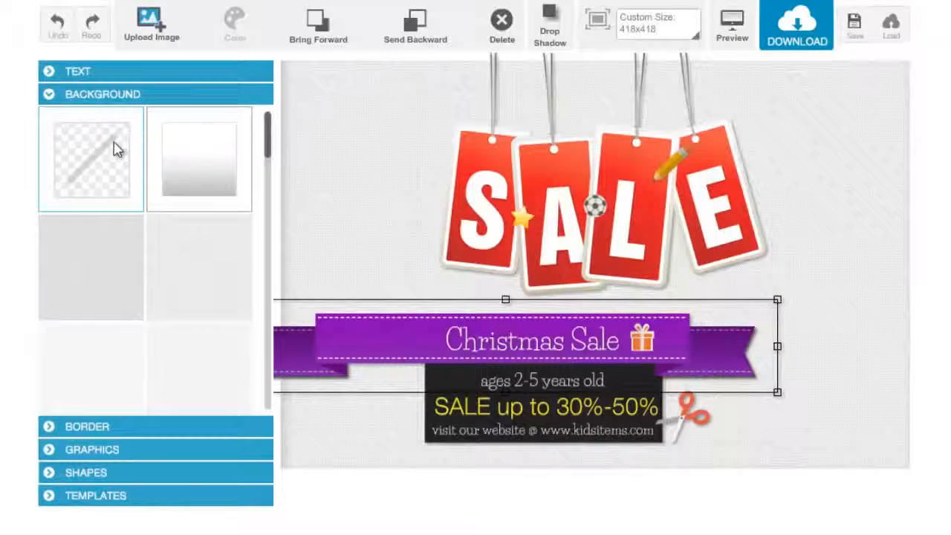
left_click(179, 173)
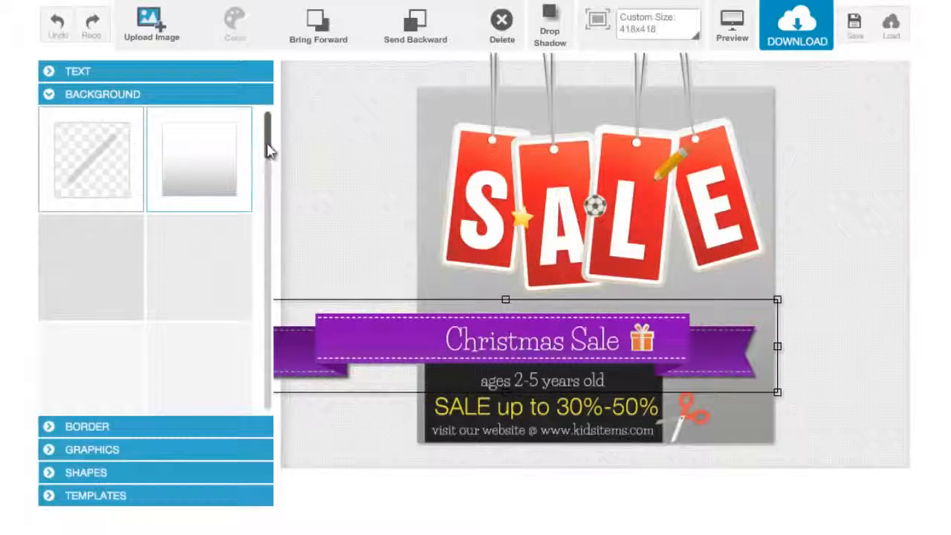
left_click_drag(267, 149, 269, 296)
left_click(240, 233)
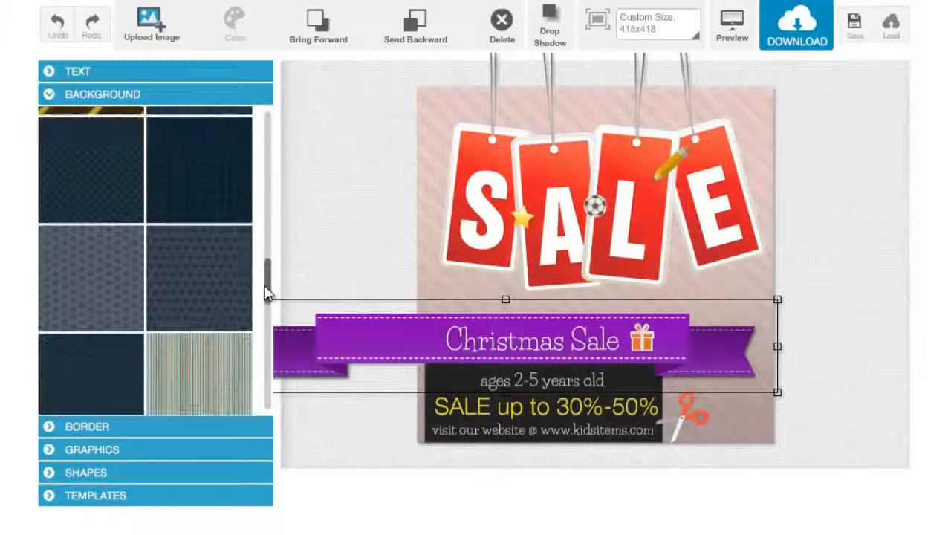
left_click(212, 360)
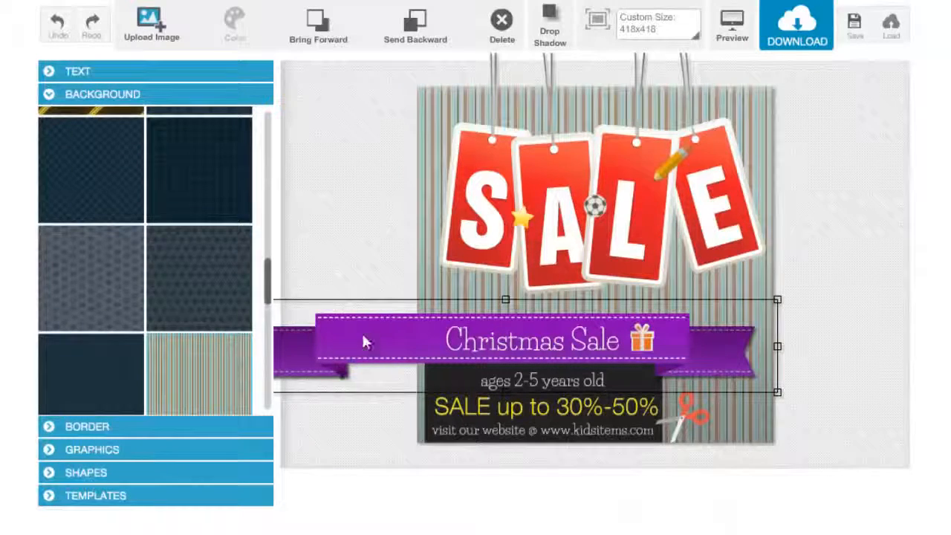
- Open the template collection and scroll through the available templates
left_click(138, 492)
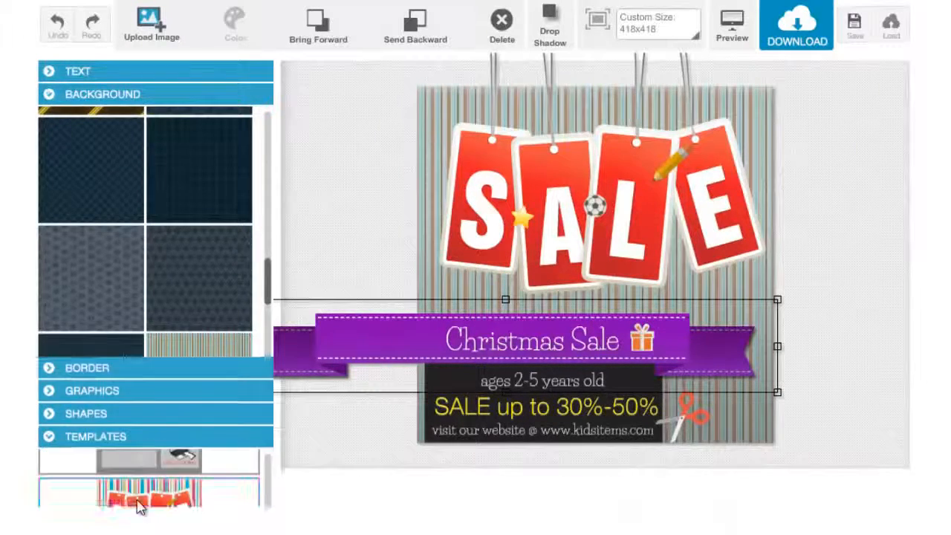
left_click_drag(269, 283, 276, 218)
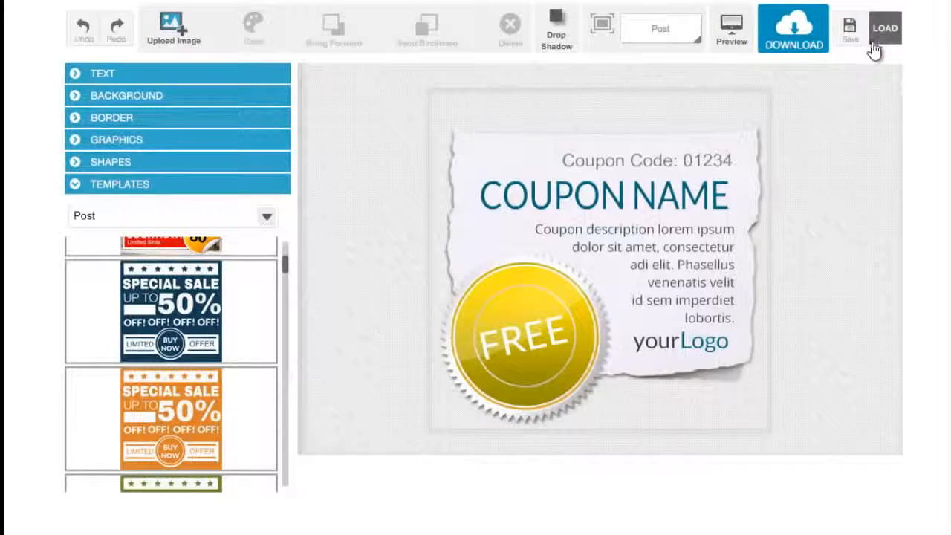
- Download the coupon design as a PNG image named my coupon image
left_click(809, 37)
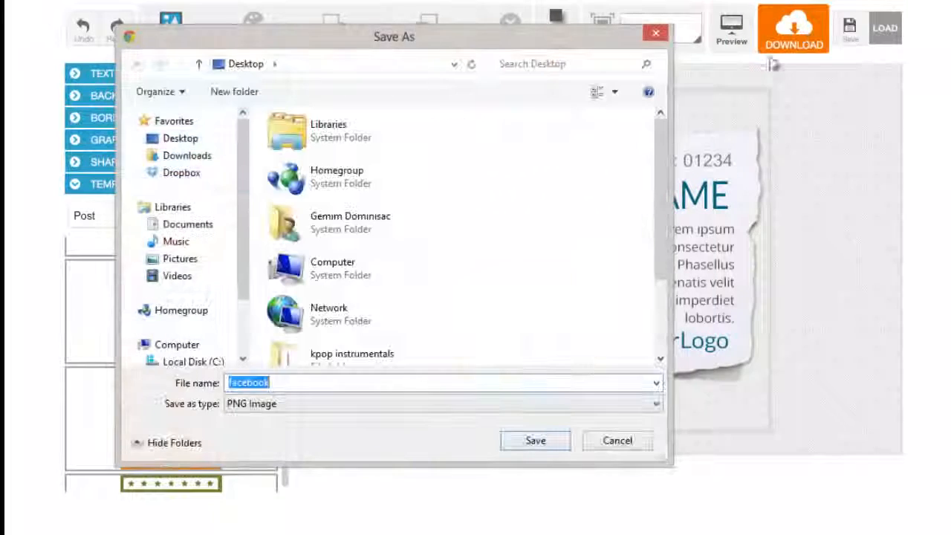
left_click_drag(548, 42, 581, 52)
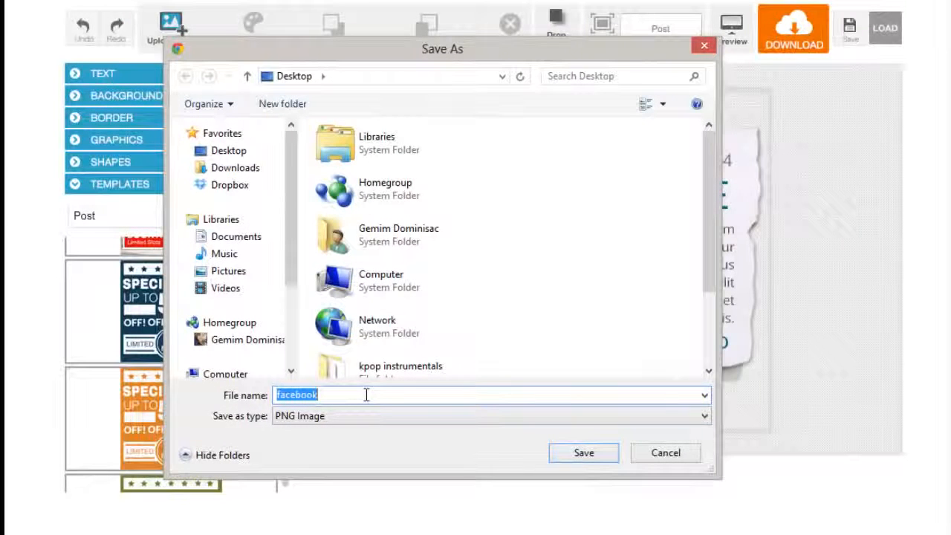
type("my coup")
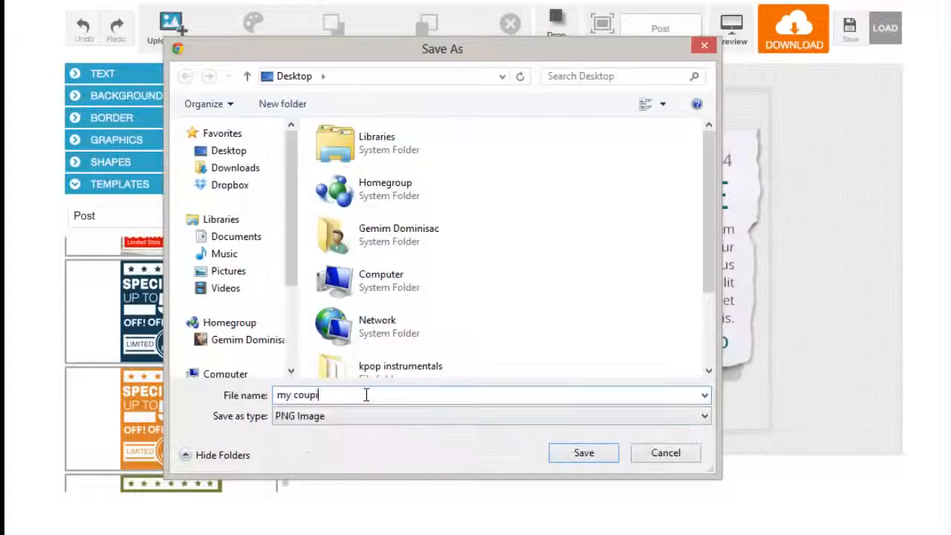
type("on image")
left_click(586, 455)
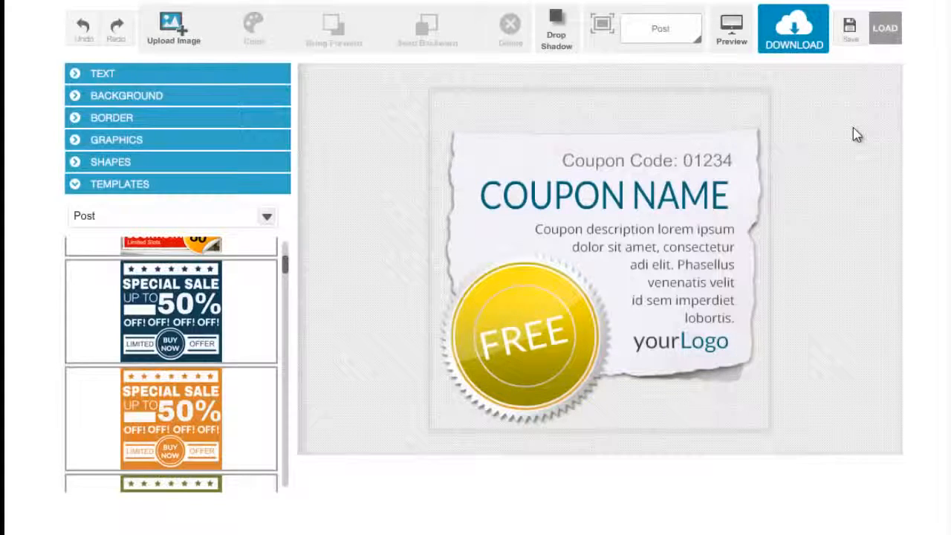
- Save the design project as an XML file named My coupon file on the Desktop
left_click(852, 29)
left_click(770, 68)
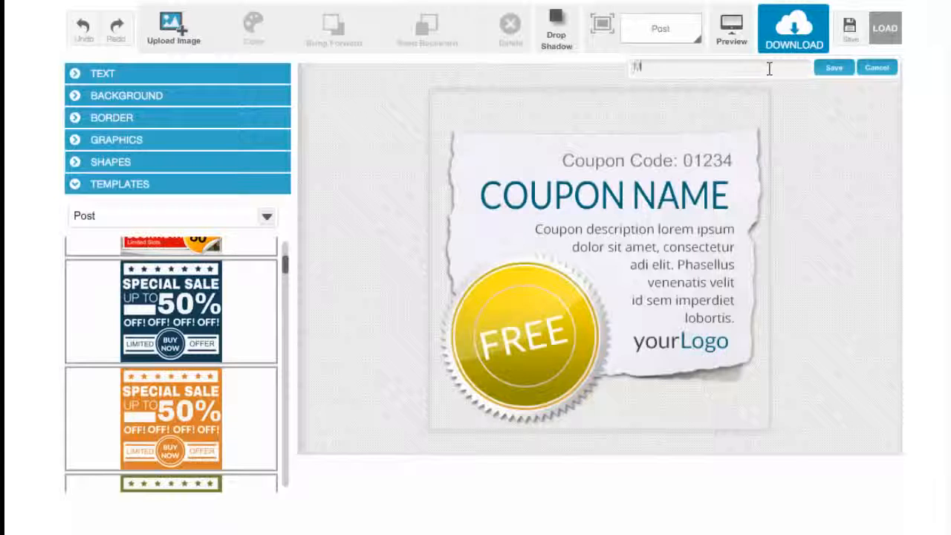
type("My coupon fil")
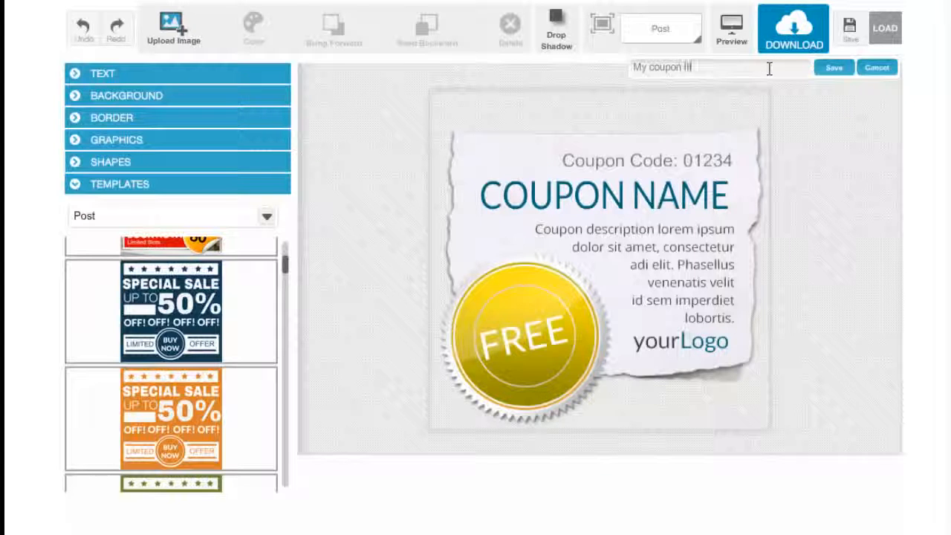
type("e")
left_click(828, 68)
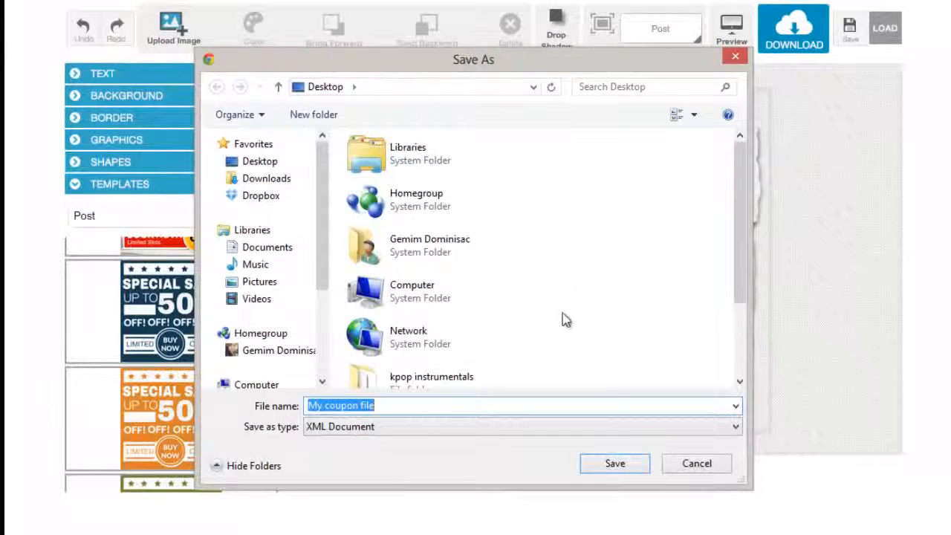
left_click(617, 466)
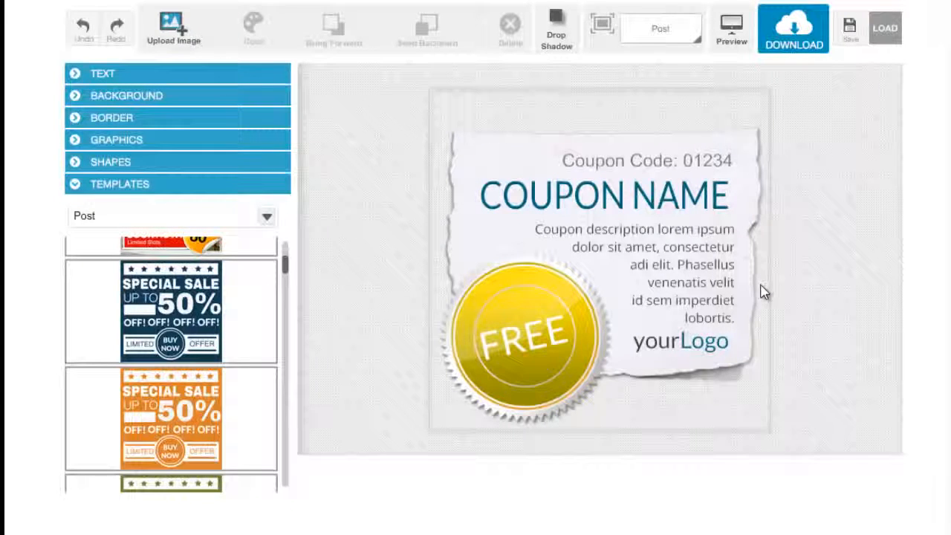
- Load the saved My coupon file project from the Desktop back into the editor
left_click(890, 46)
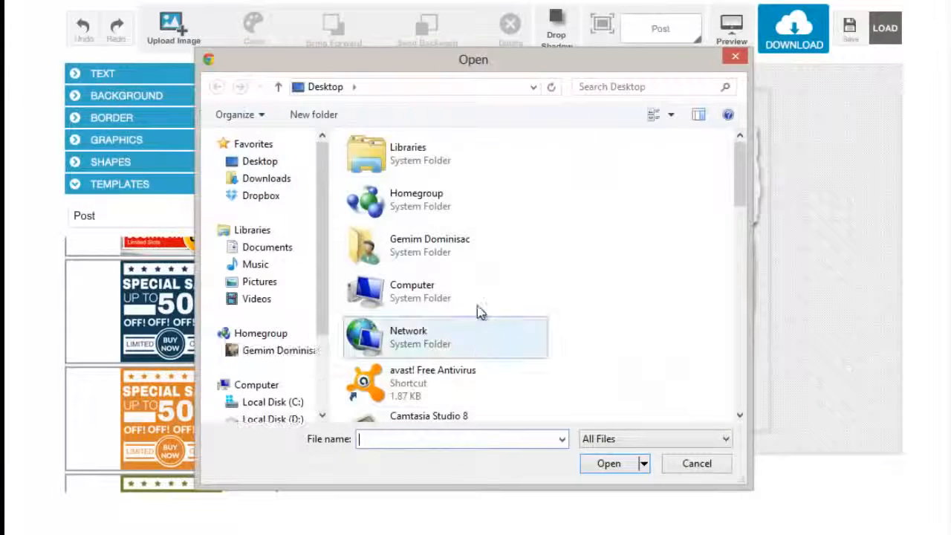
left_click_drag(741, 206, 748, 407)
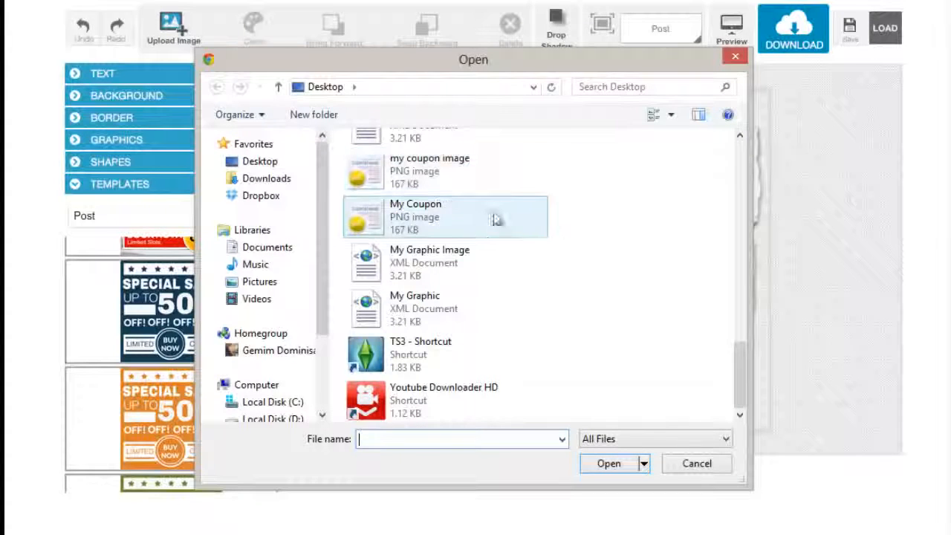
scroll(741, 388, "up", 1)
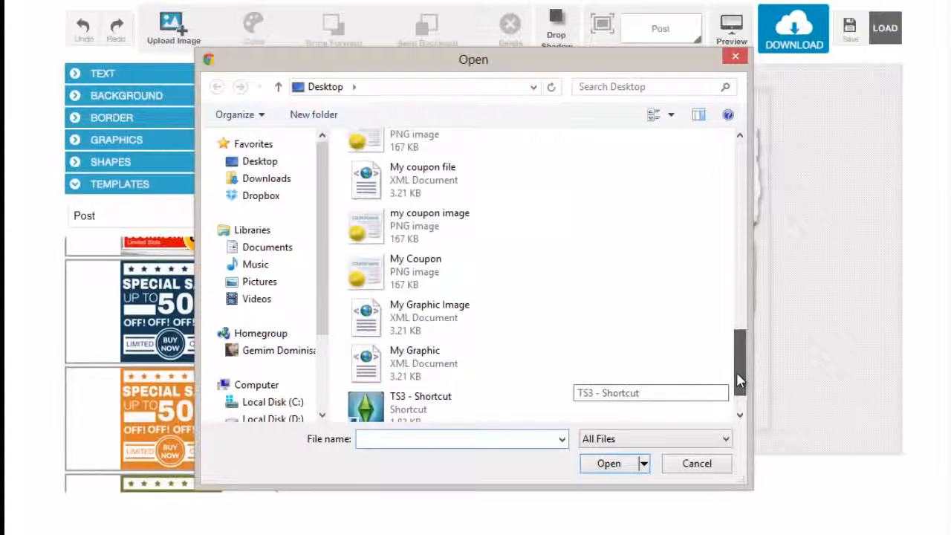
left_click(468, 175)
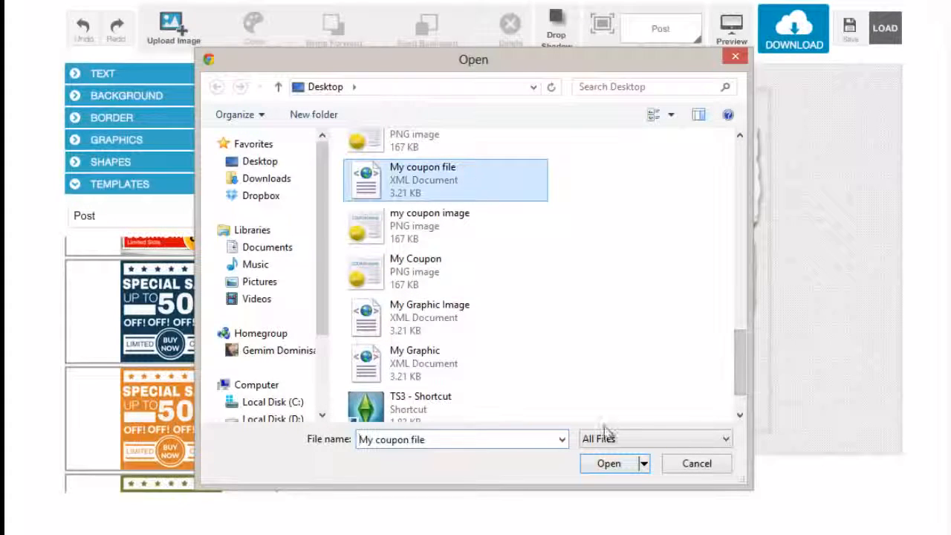
left_click(624, 468)
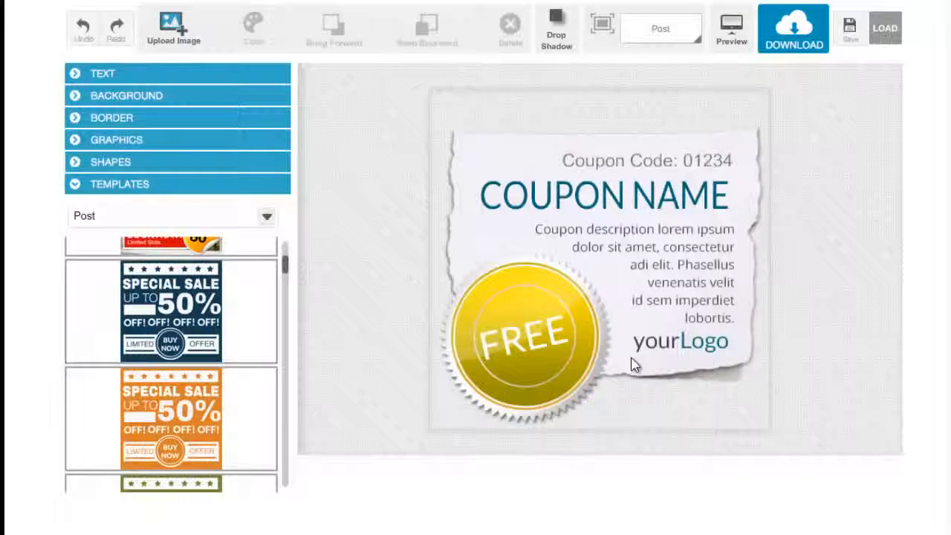